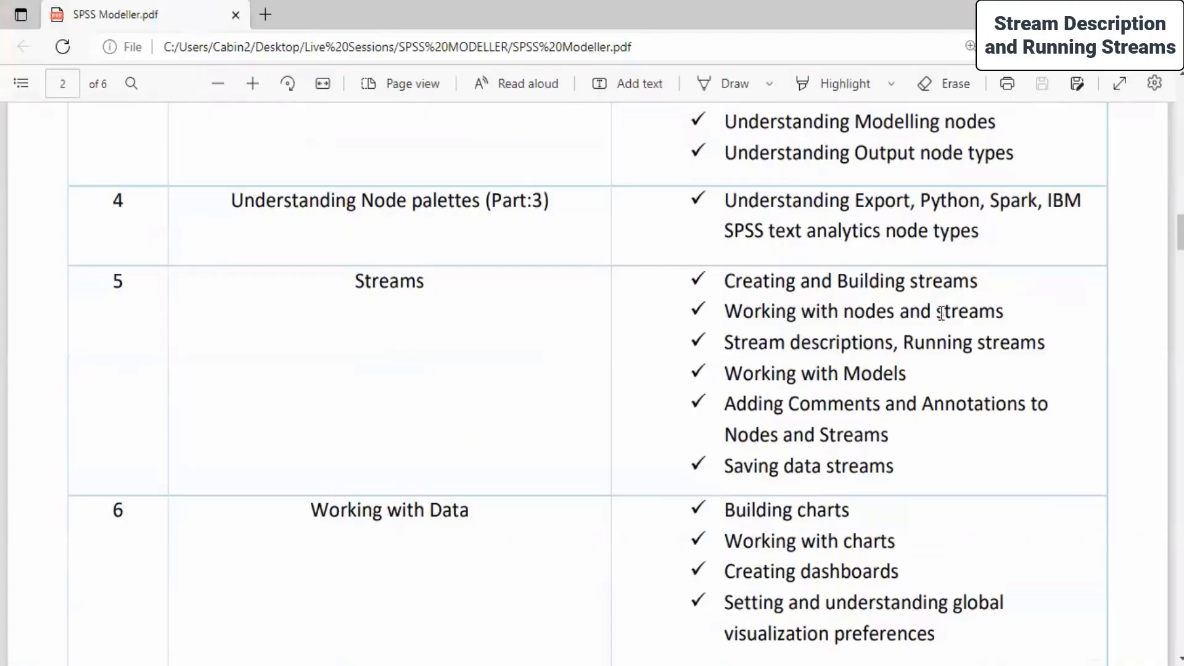
# Highlight the first three Streams topics in the course outline, from creating and building streams through running streams.
pyautogui.moveTo(713, 273); pyautogui.dragTo(1005, 307)
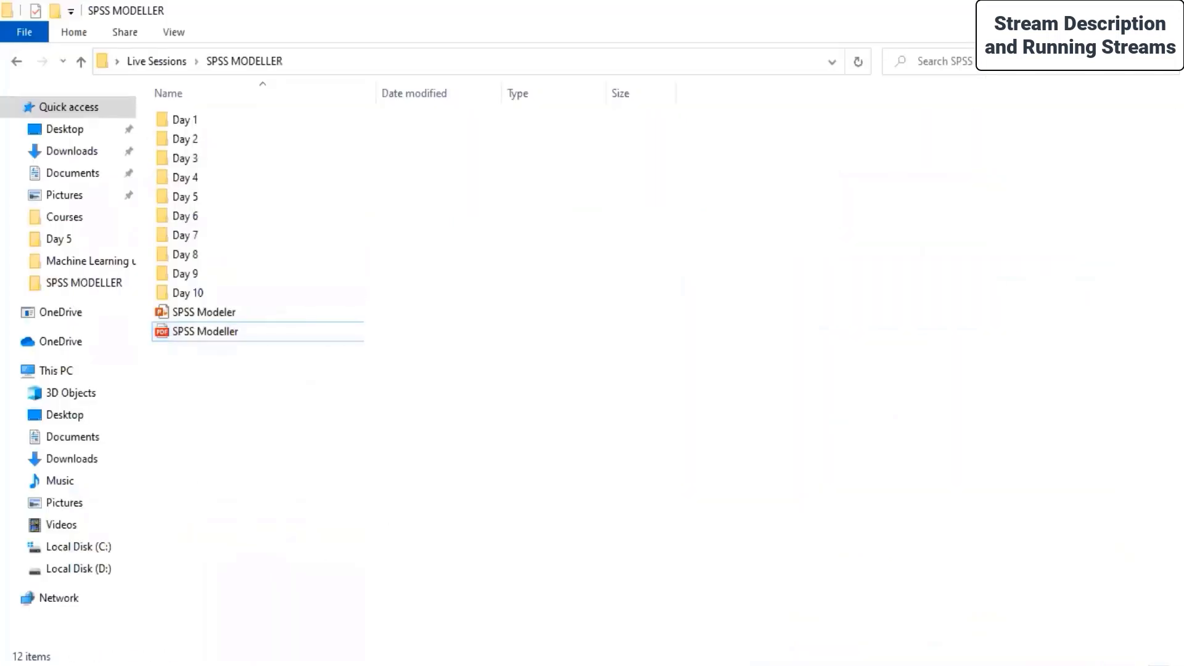
pyautogui.click(661, 665)
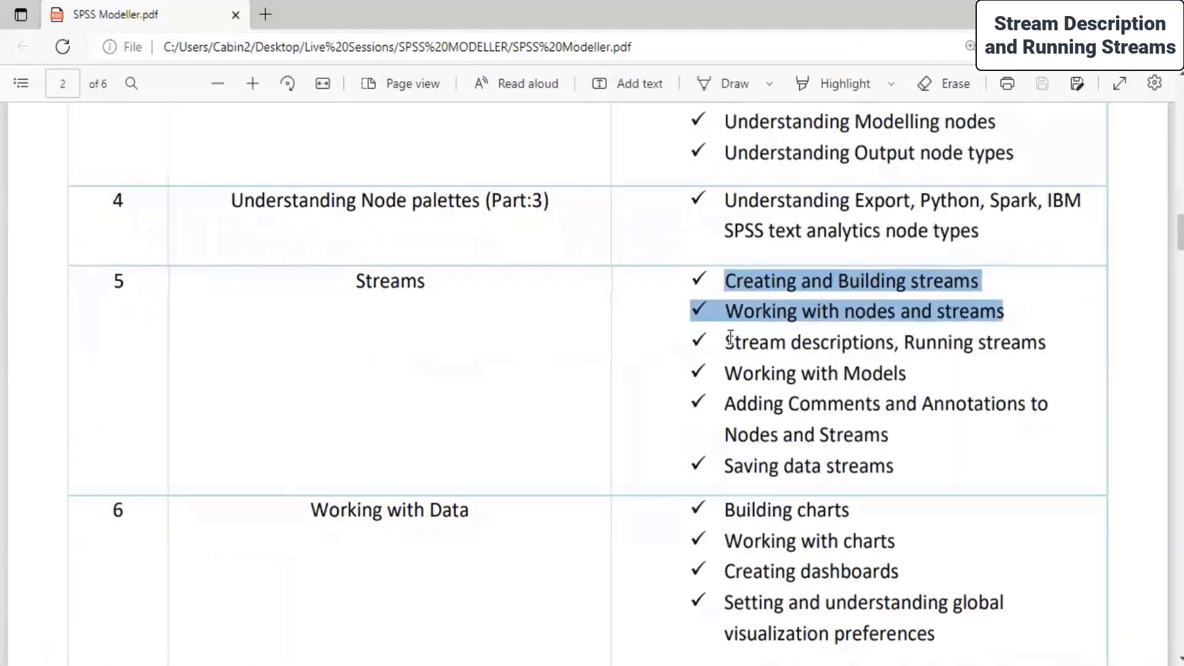
pyautogui.moveTo(726, 342); pyautogui.dragTo(1057, 341)
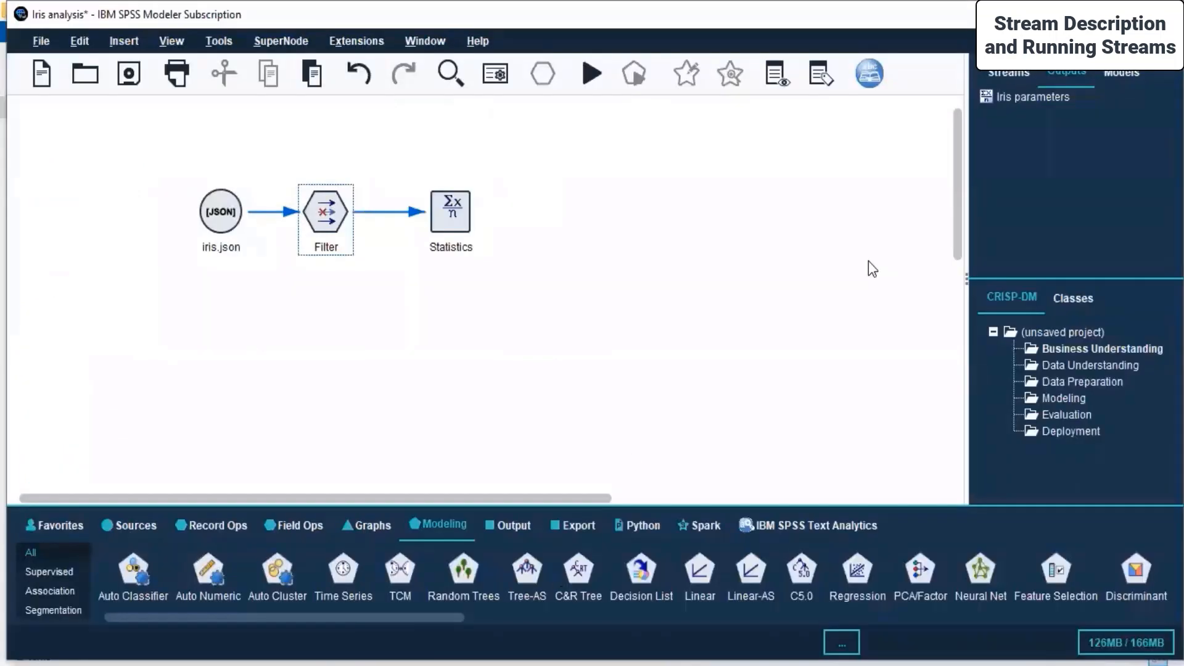
# Attach the comment "Quantitative parameters for Iris species" to the iris.json, Filter and Statistics nodes and place it above the Filter node.
pyautogui.click(1011, 72)
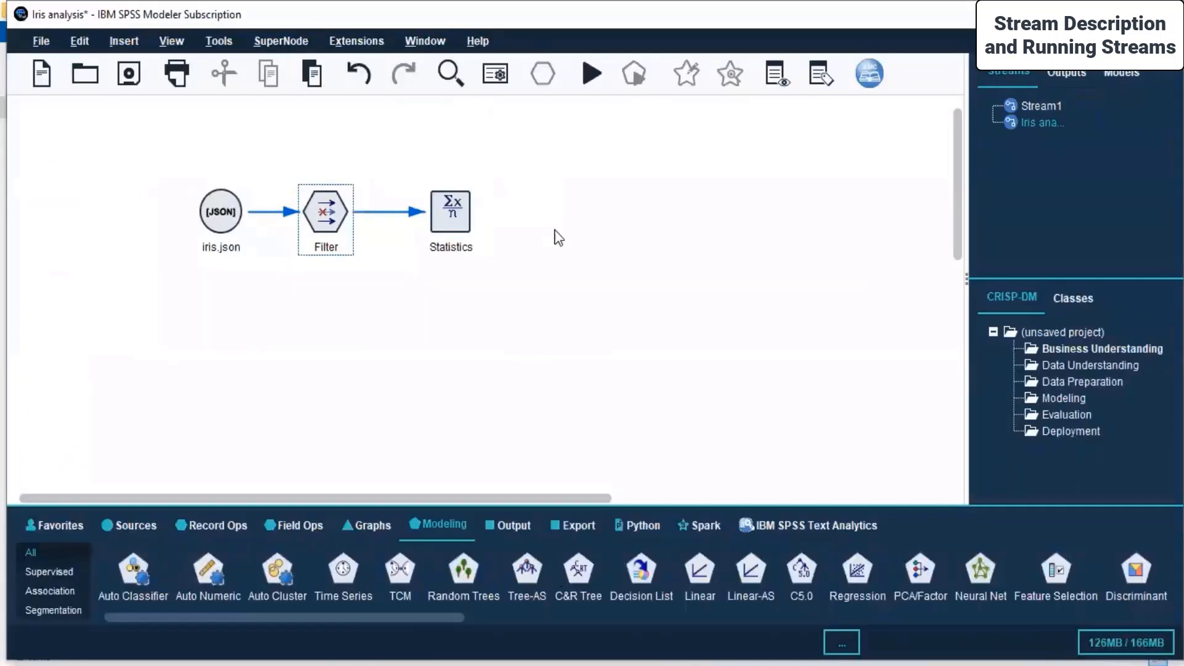
pyautogui.moveTo(178, 157); pyautogui.dragTo(526, 302)
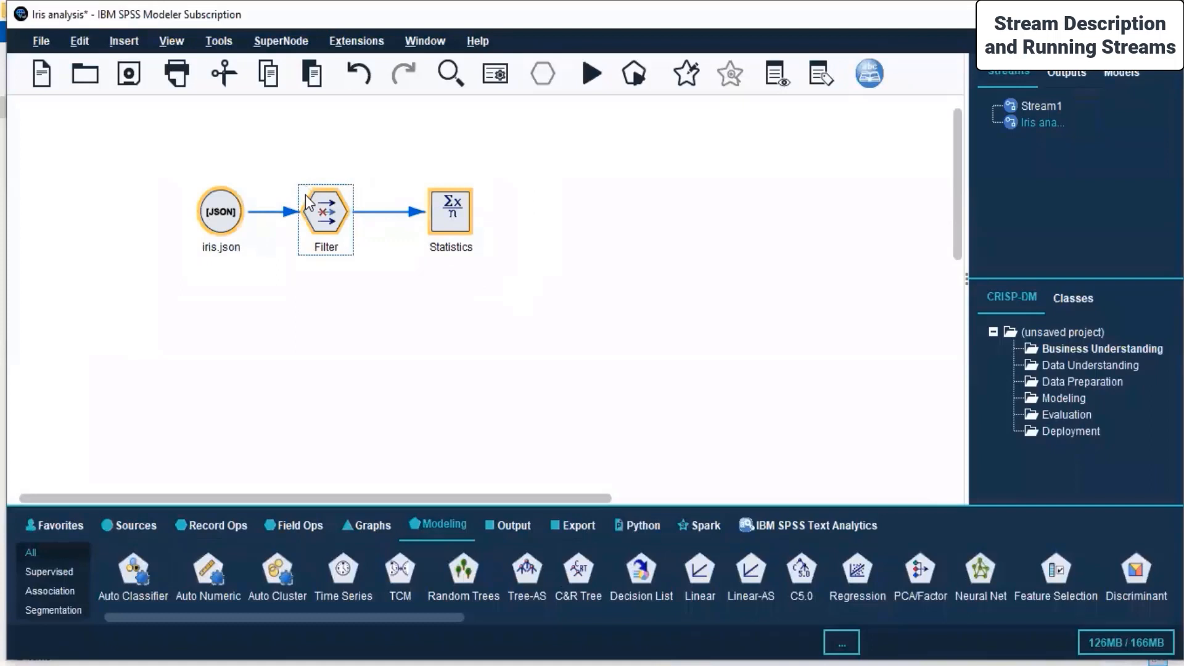
pyautogui.rightClick(310, 205)
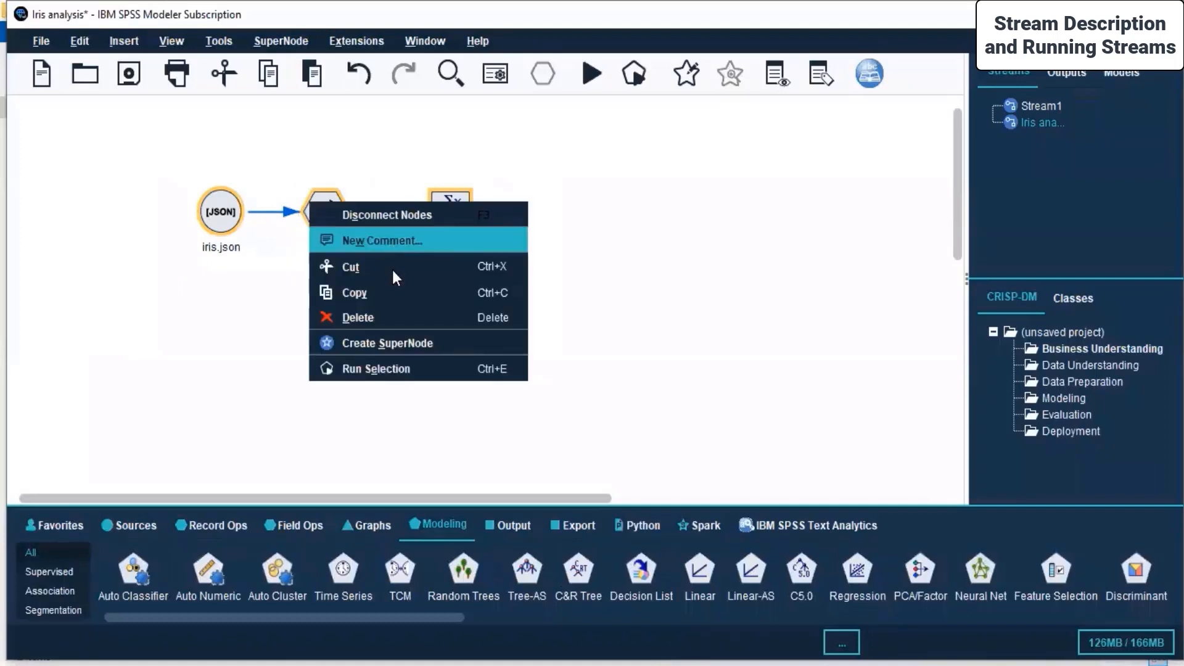
pyautogui.click(428, 241)
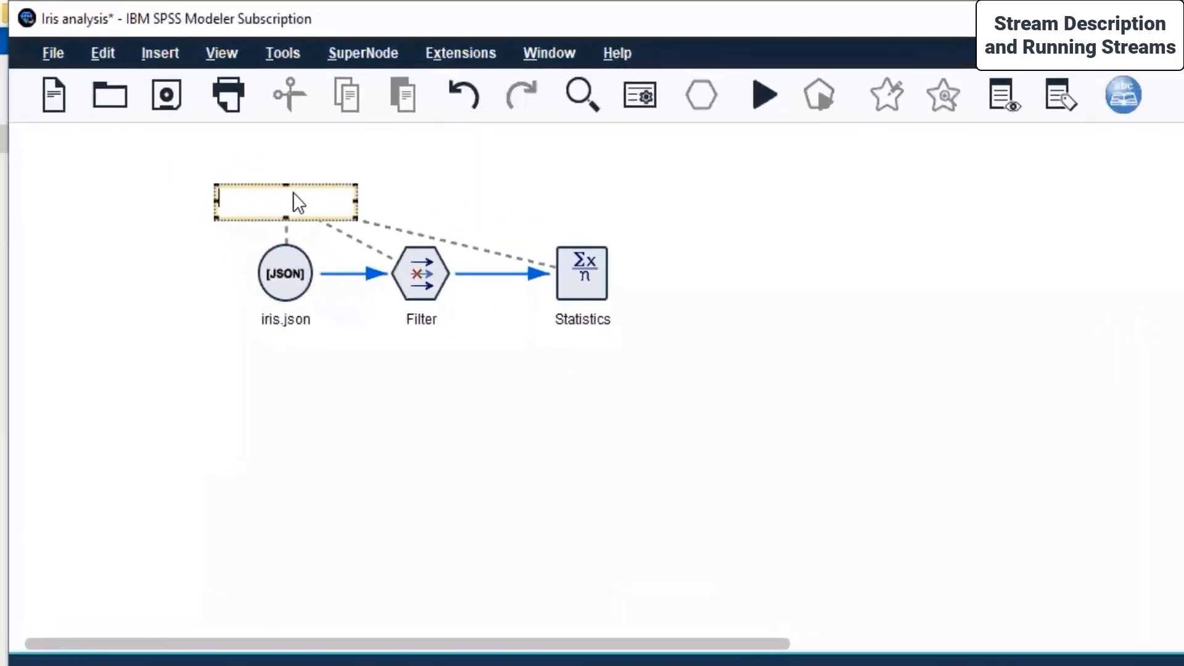
pyautogui.write('Stati')
pyautogui.press('BackSpace')
pyautogui.press('BackSpace')
pyautogui.press('BackSpace')
pyautogui.press('BackSpace')
pyautogui.press('BackSpace')
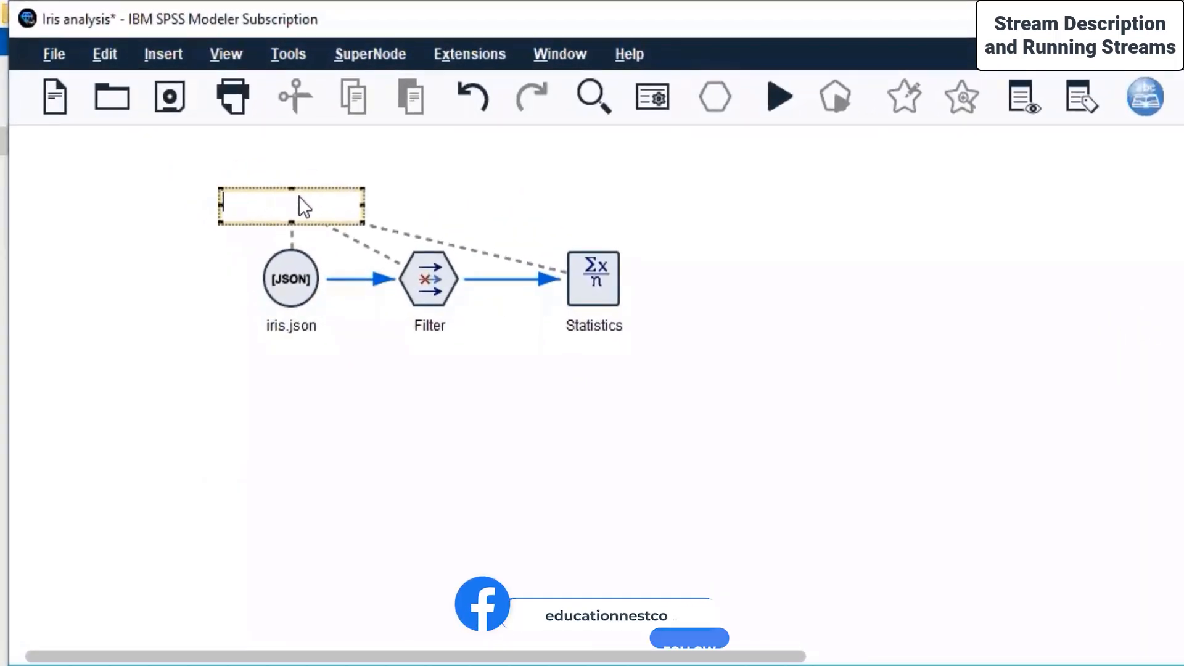
pyautogui.write('Quantitati')
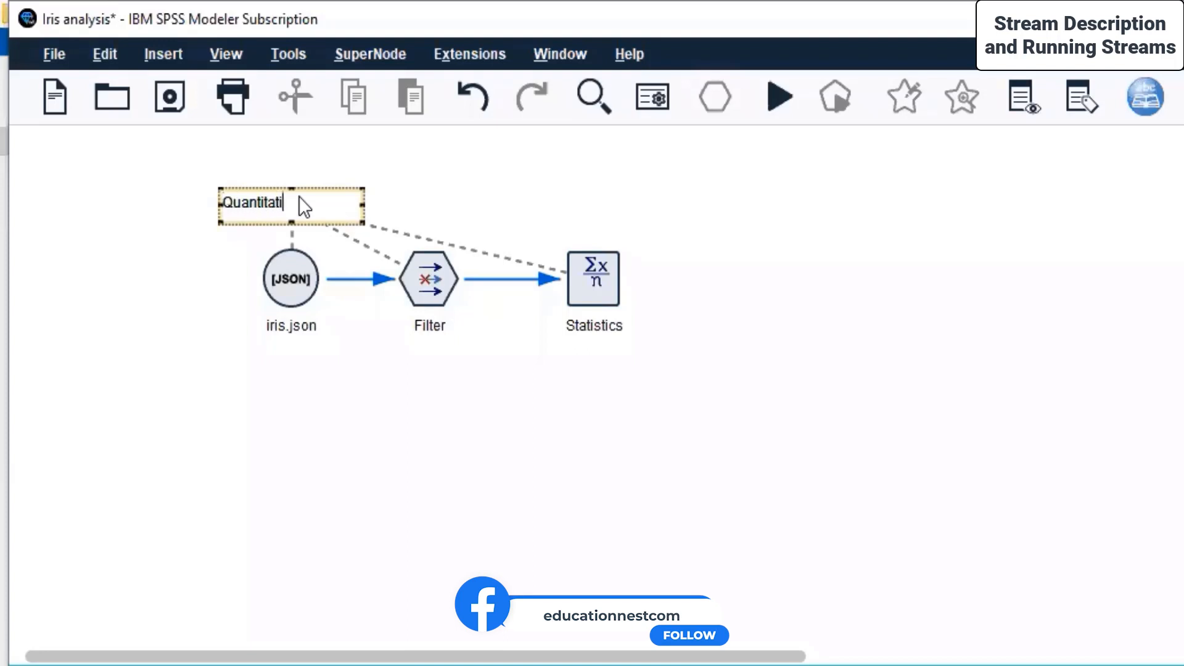
pyautogui.write('ve parameters for')
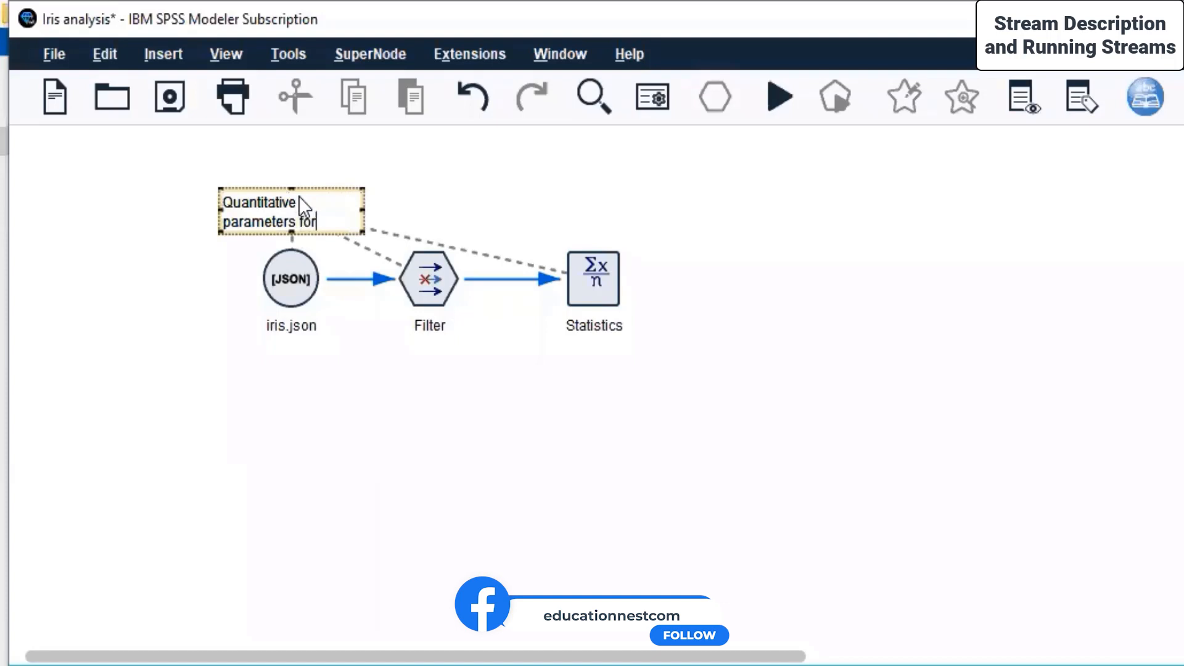
pyautogui.write(' Iris species')
pyautogui.click(427, 133)
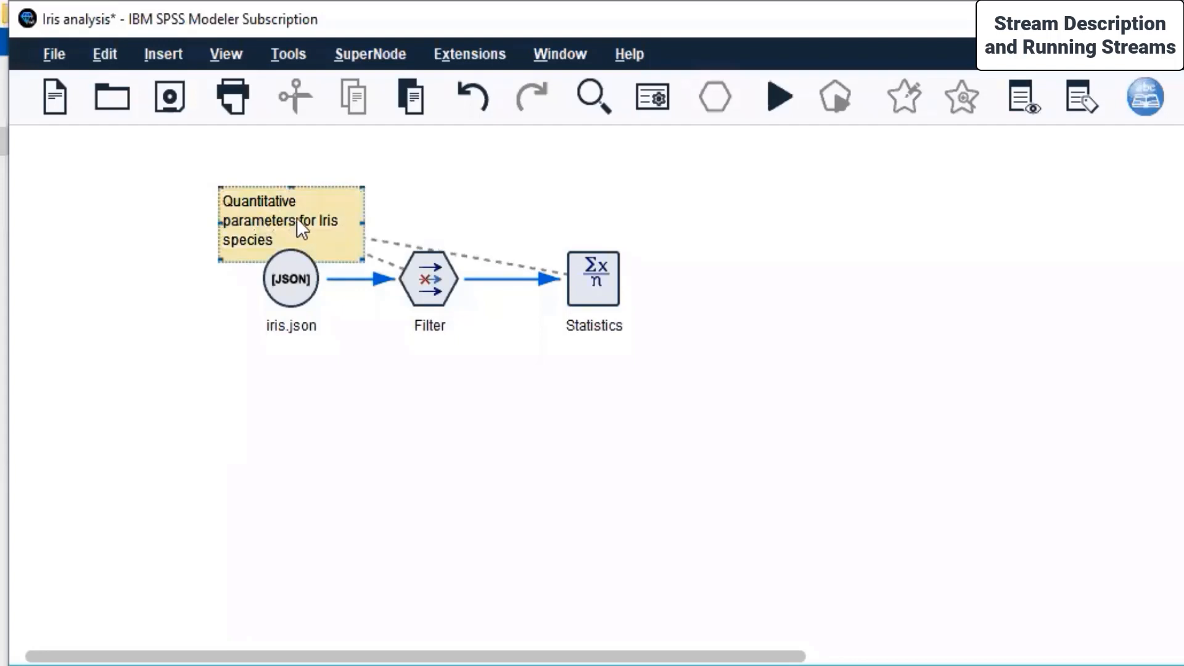
pyautogui.moveTo(285, 184); pyautogui.dragTo(450, 125)
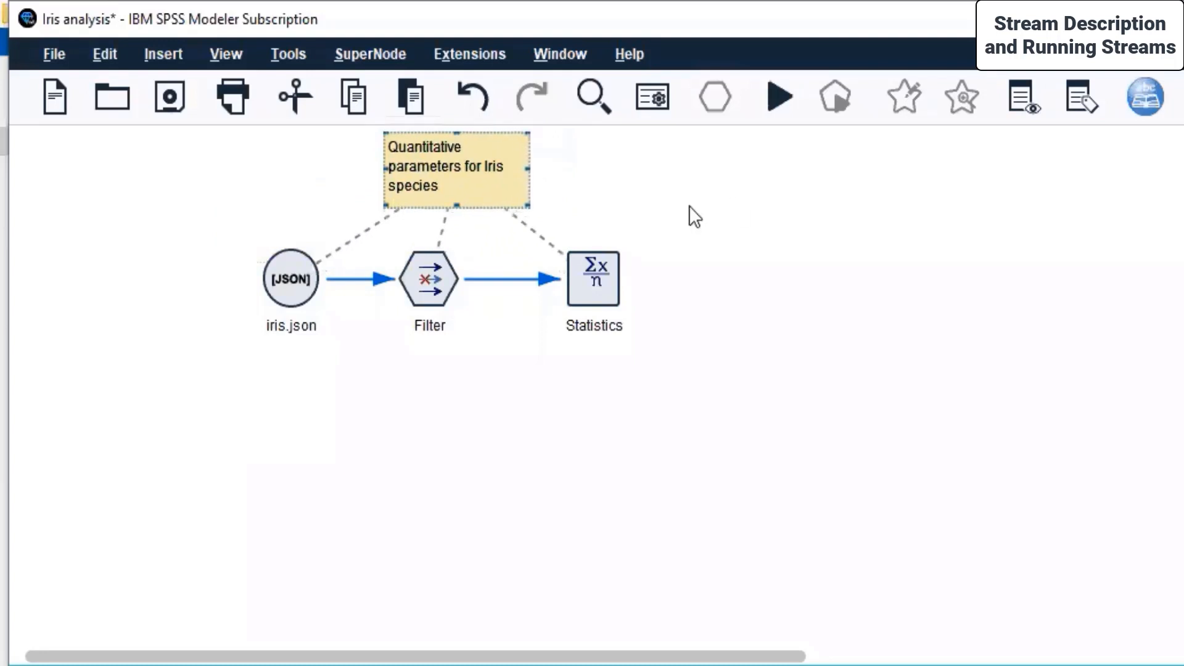
pyautogui.click(665, 211)
# Attach a second comment reading "Sample" to all three nodes and move it below the stream.
pyautogui.moveTo(692, 266); pyautogui.dragTo(280, 328)
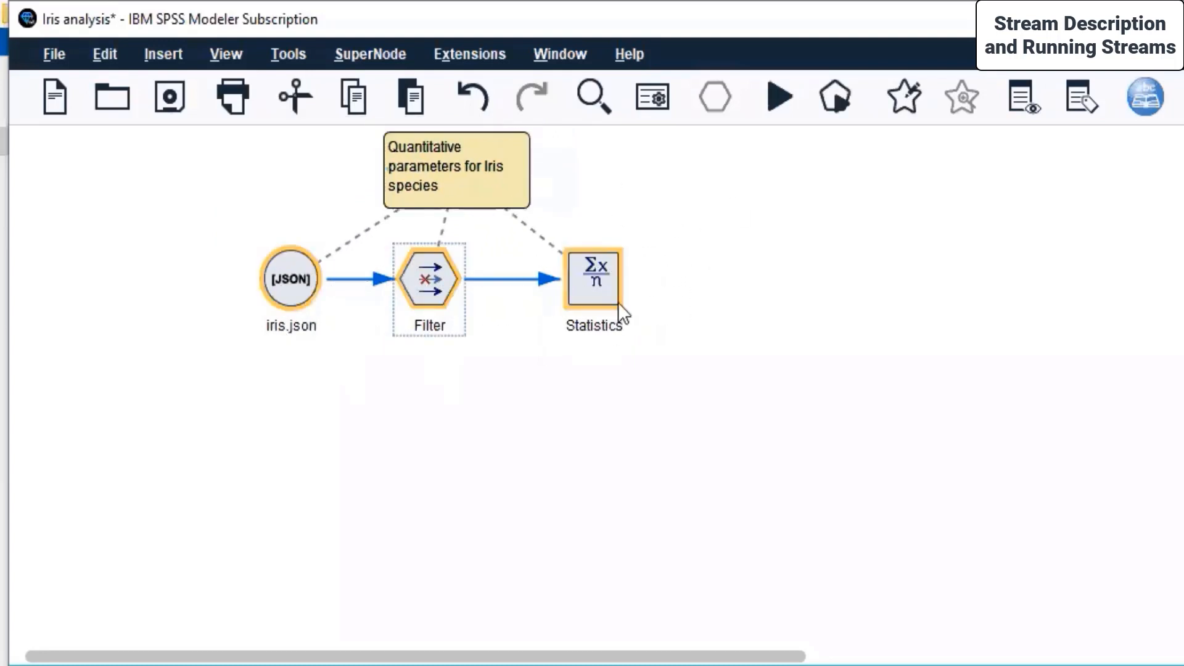
pyautogui.rightClick(420, 286)
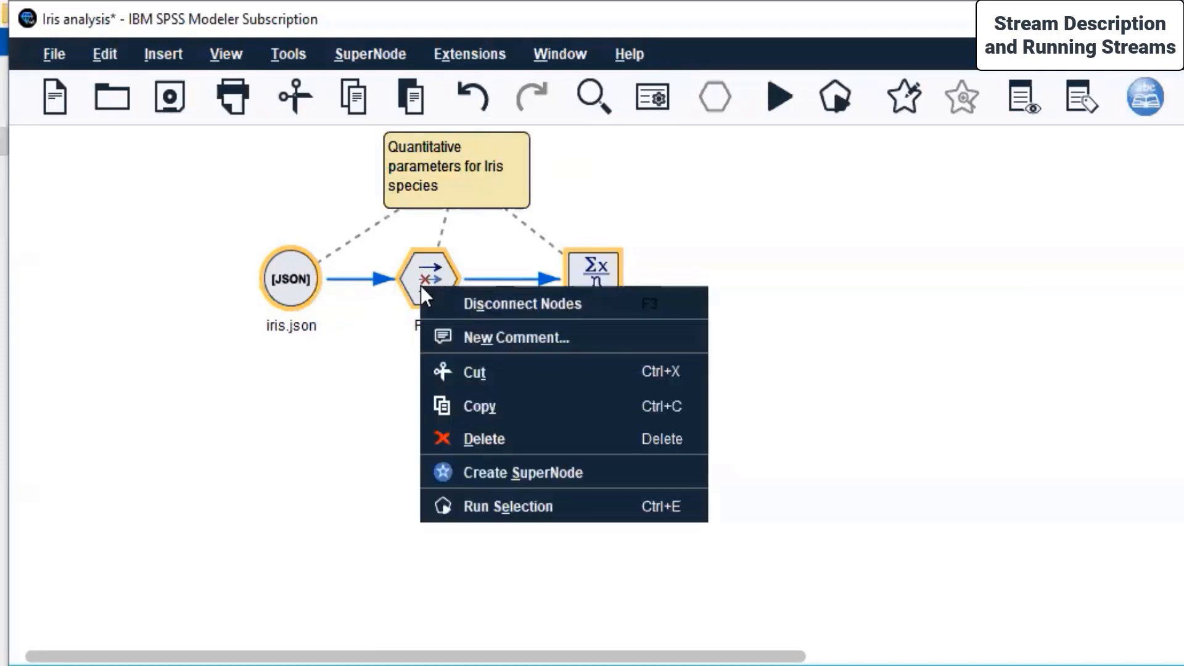
pyautogui.click(613, 333)
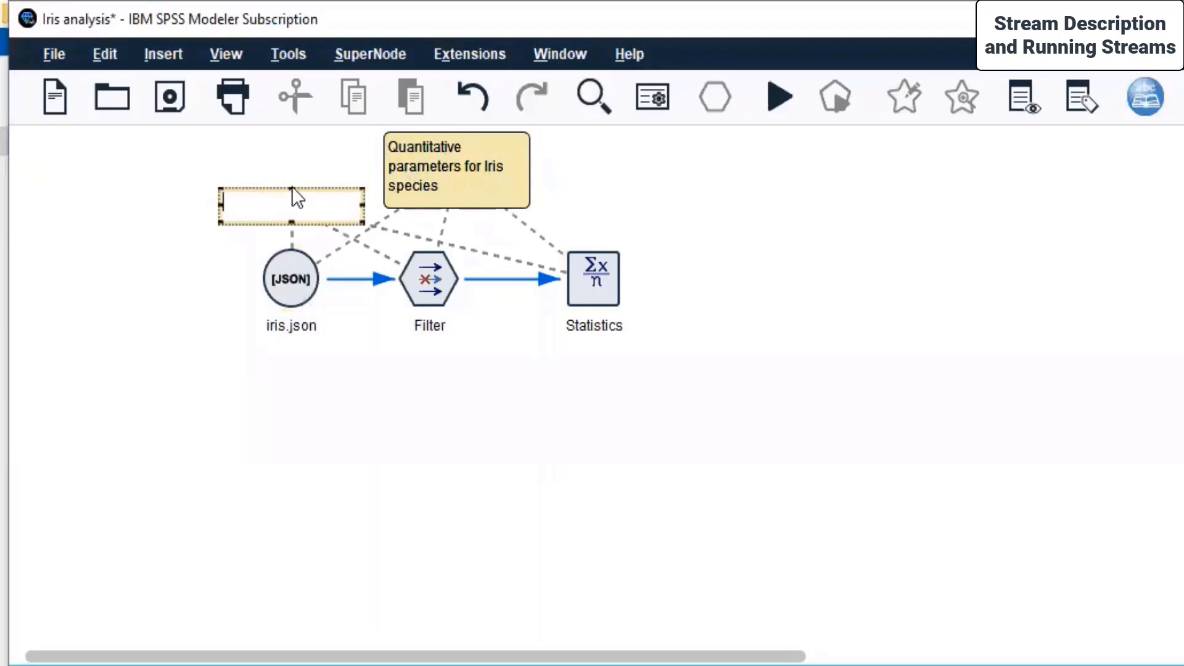
pyautogui.write('Sample')
pyautogui.click(180, 452)
pyautogui.moveTo(242, 188); pyautogui.dragTo(466, 479)
# Delete the "Sample" comment from the canvas.
pyautogui.rightClick(467, 473)
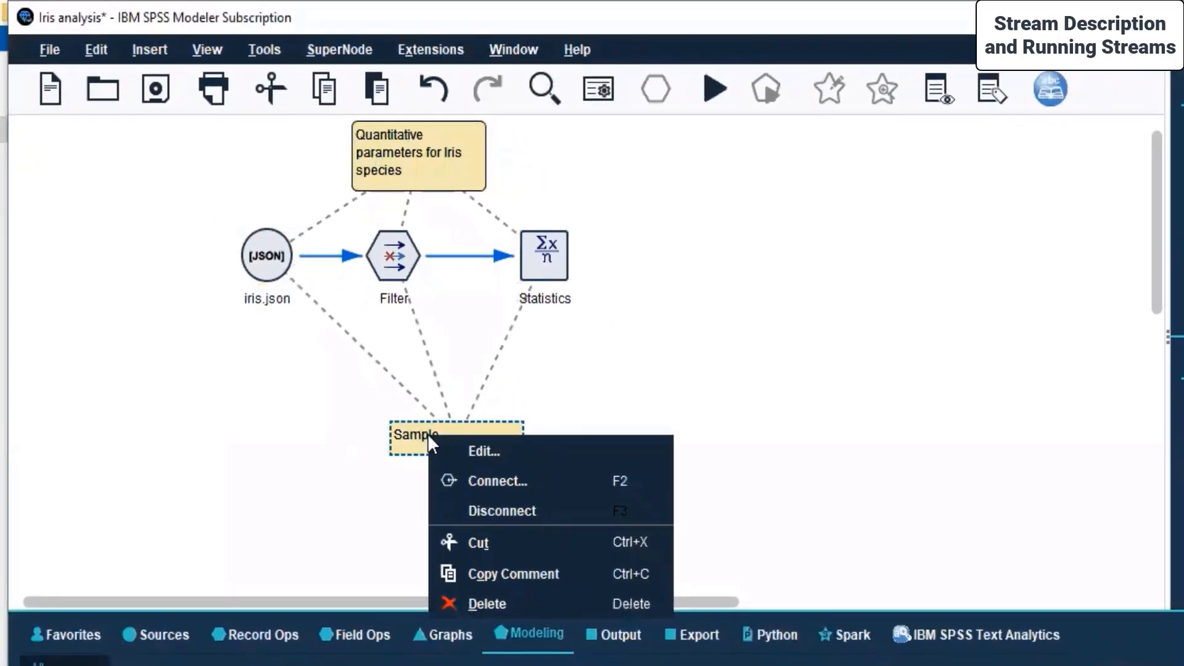
pyautogui.click(479, 604)
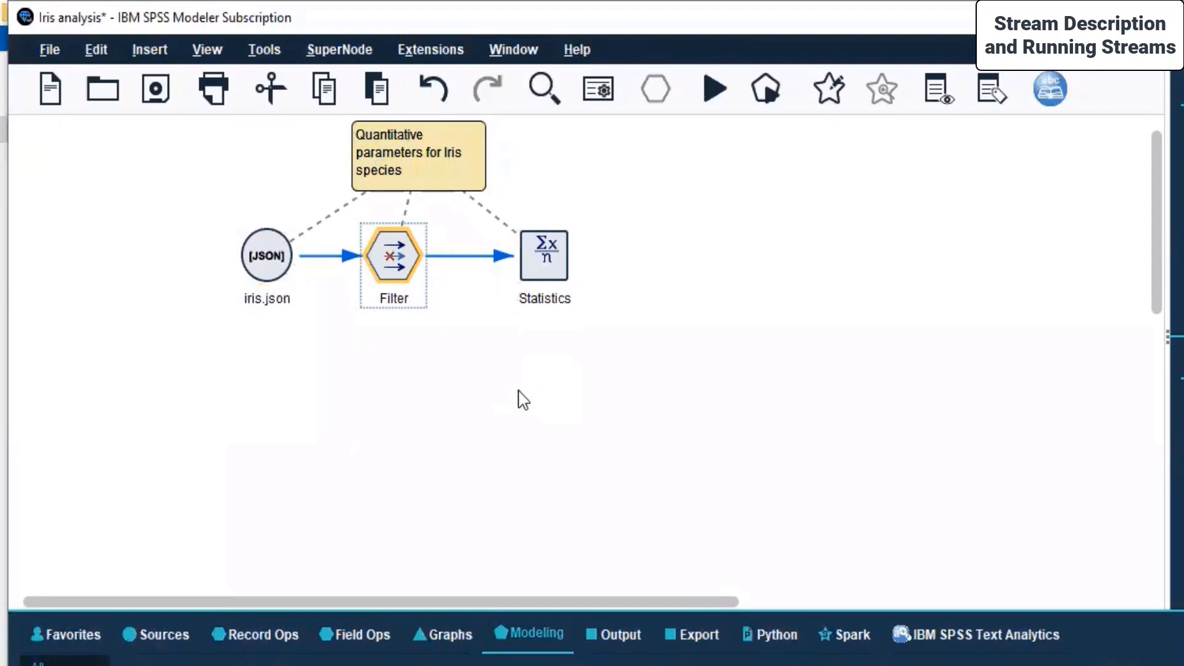
pyautogui.click(401, 315)
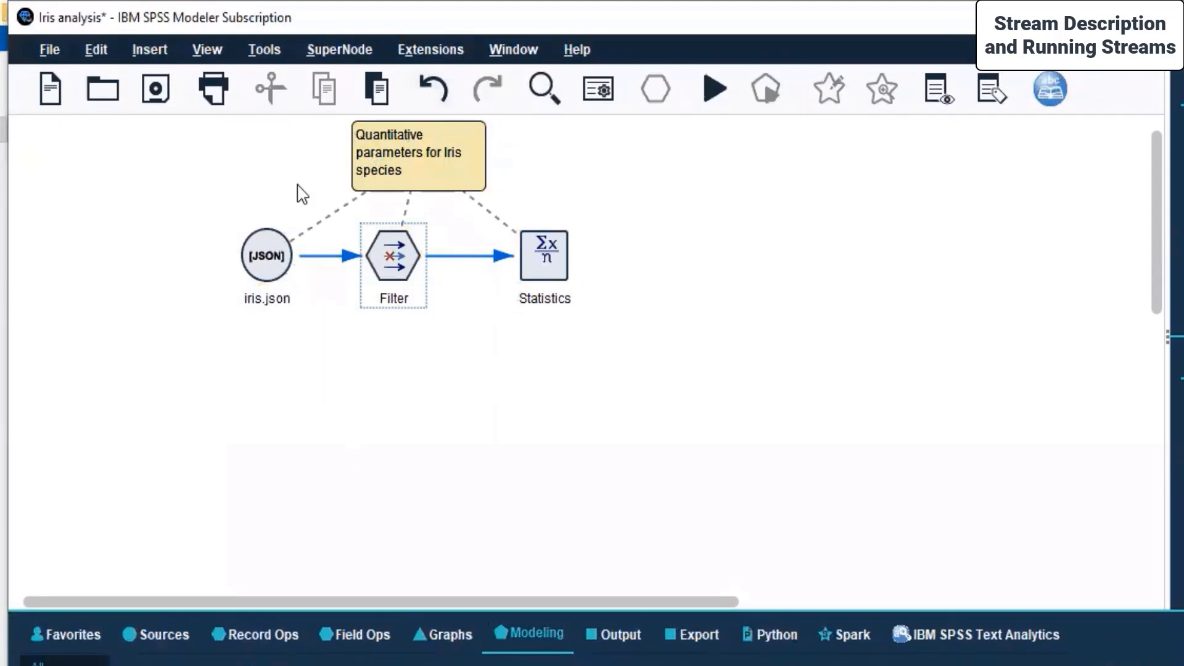
# Save the Iris analysis stream and close the empty stream Stream1.
pyautogui.click(155, 89)
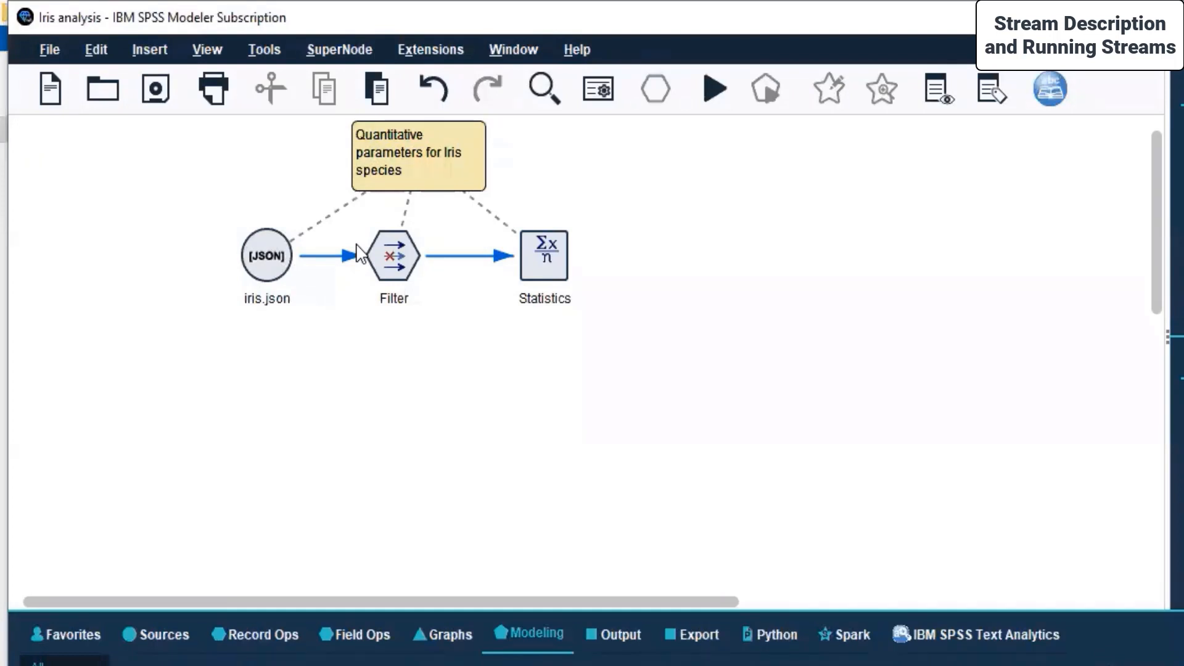
pyautogui.click(1011, 152)
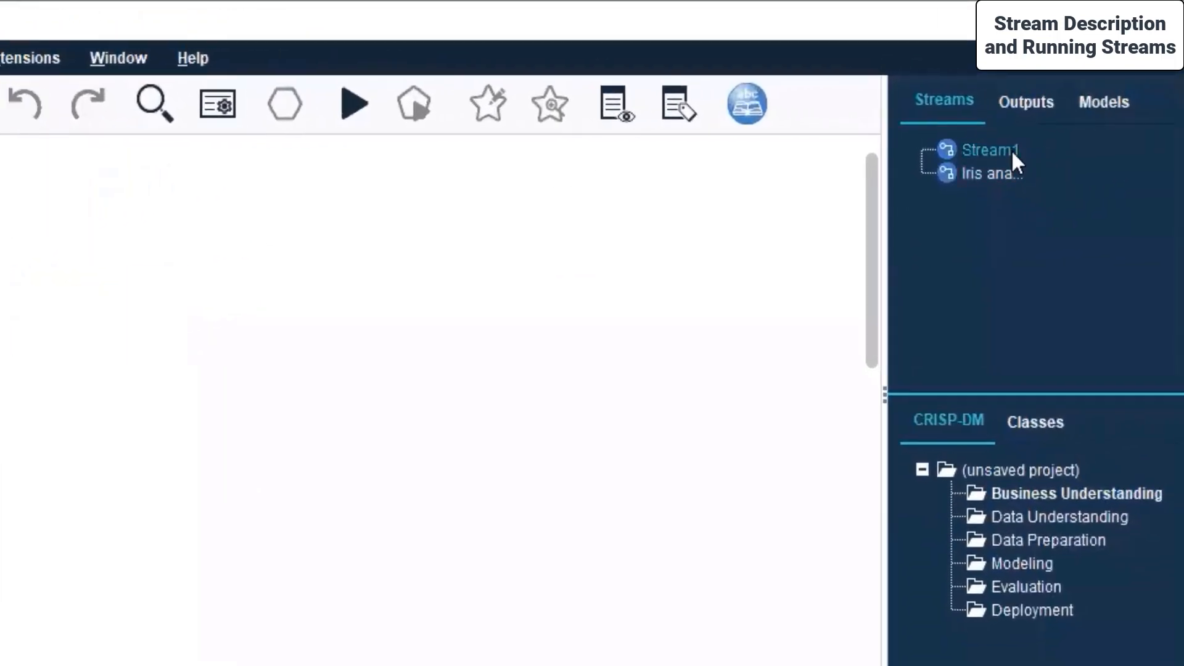
pyautogui.rightClick(999, 151)
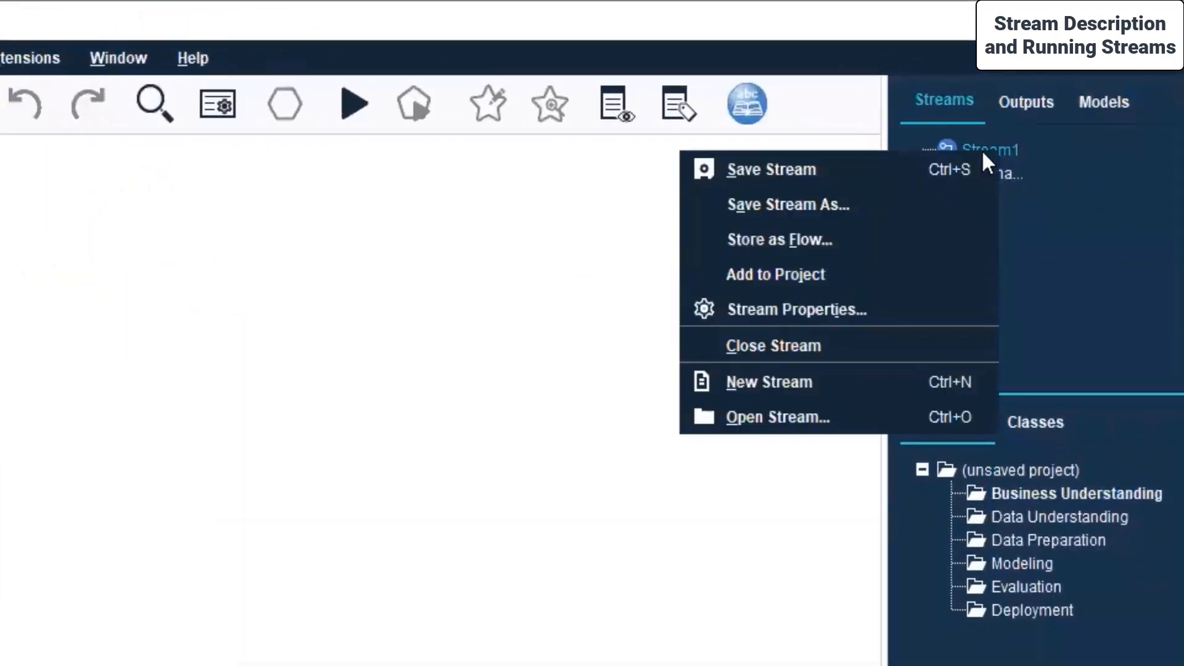
pyautogui.click(809, 344)
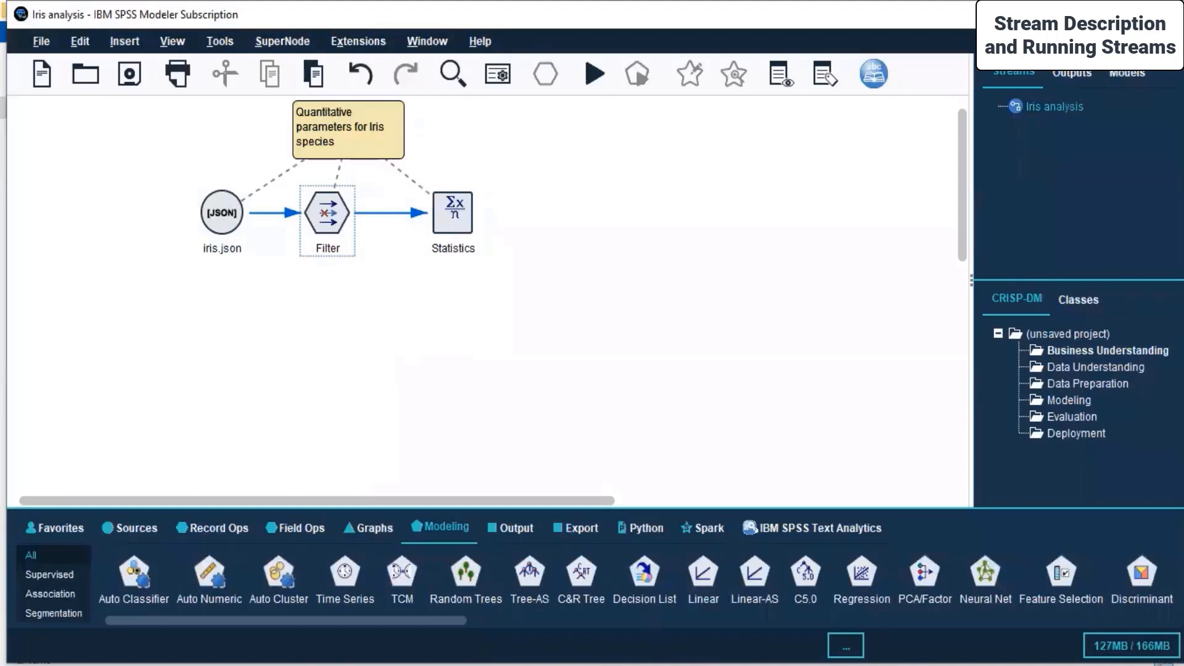
# View the Iris parameters statistics output, and highlight the topic "Working with Models" in the course outline PDF.
pyautogui.click(728, 623)
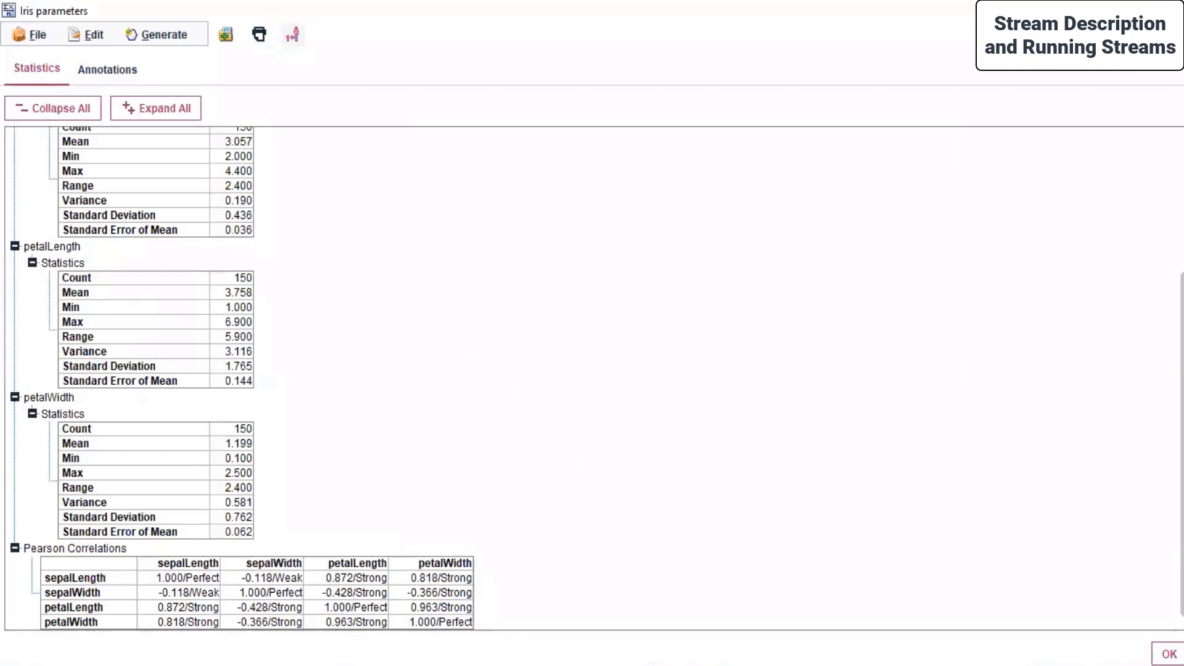
pyautogui.click(728, 665)
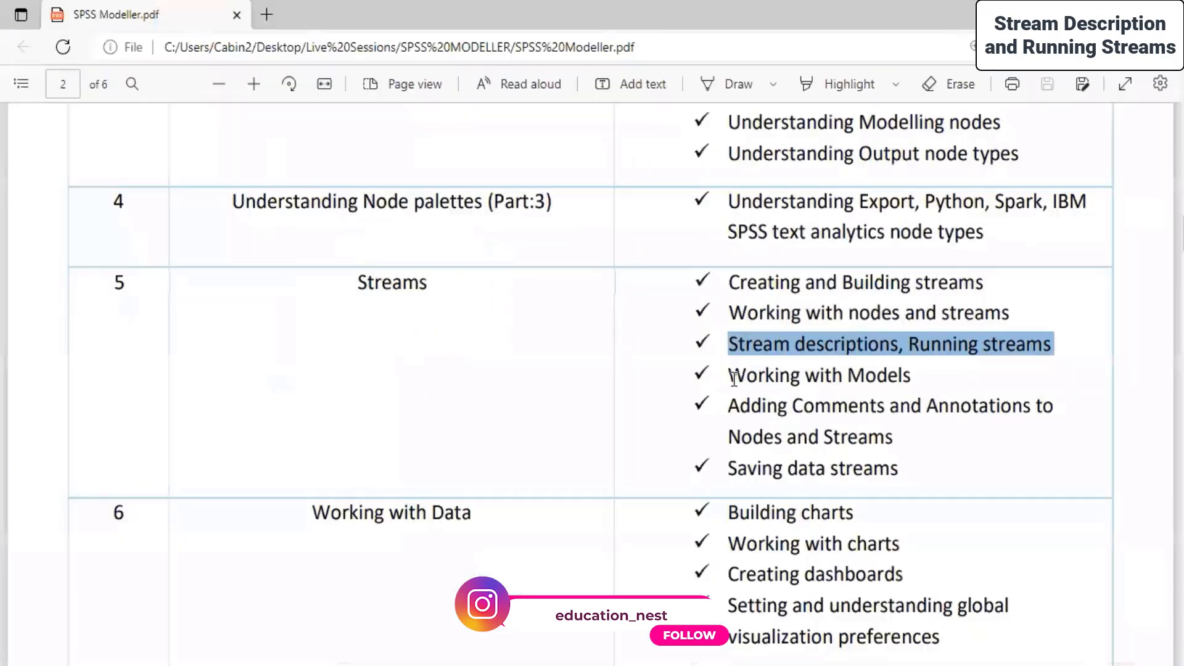
pyautogui.moveTo(737, 376); pyautogui.dragTo(934, 375)
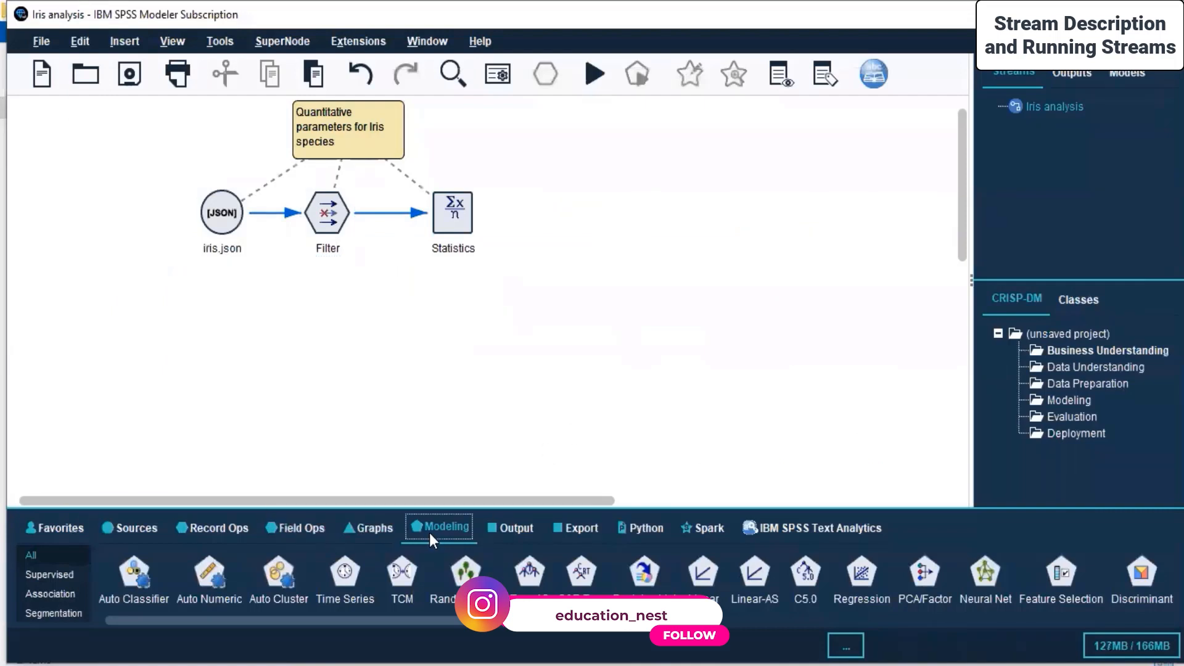
# Browse the full set of modeling nodes in SPSS Modeler, including the Association and Segmentation categories.
pyautogui.moveTo(223, 621); pyautogui.dragTo(985, 615)
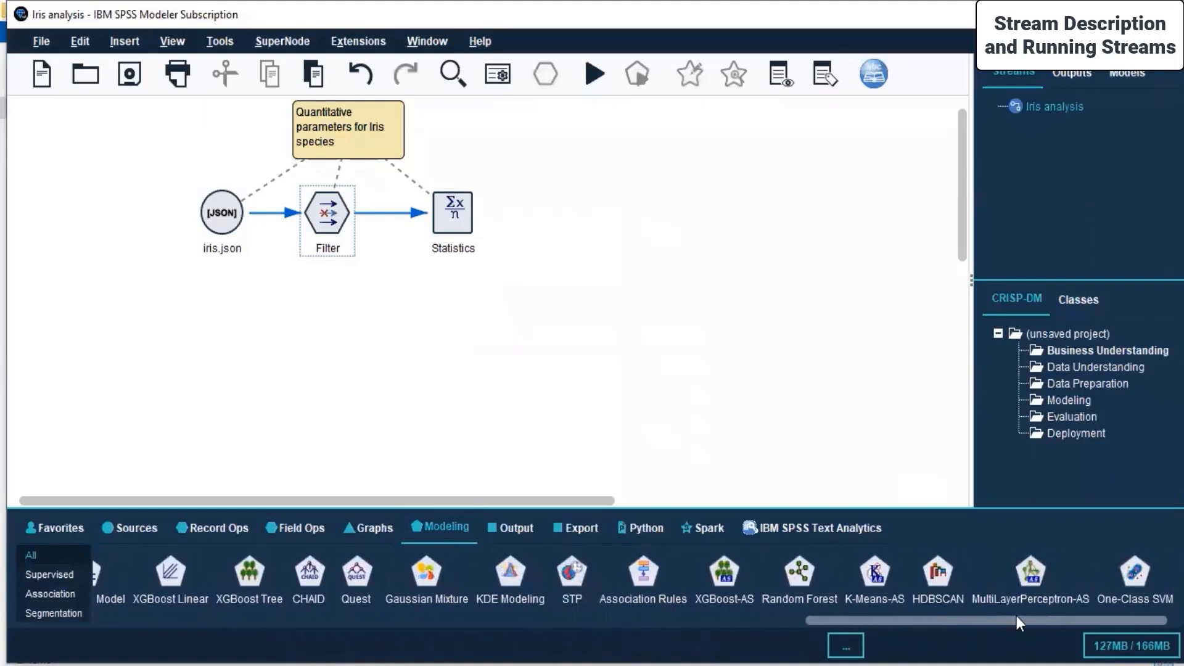
pyautogui.moveTo(1005, 616); pyautogui.dragTo(273, 619)
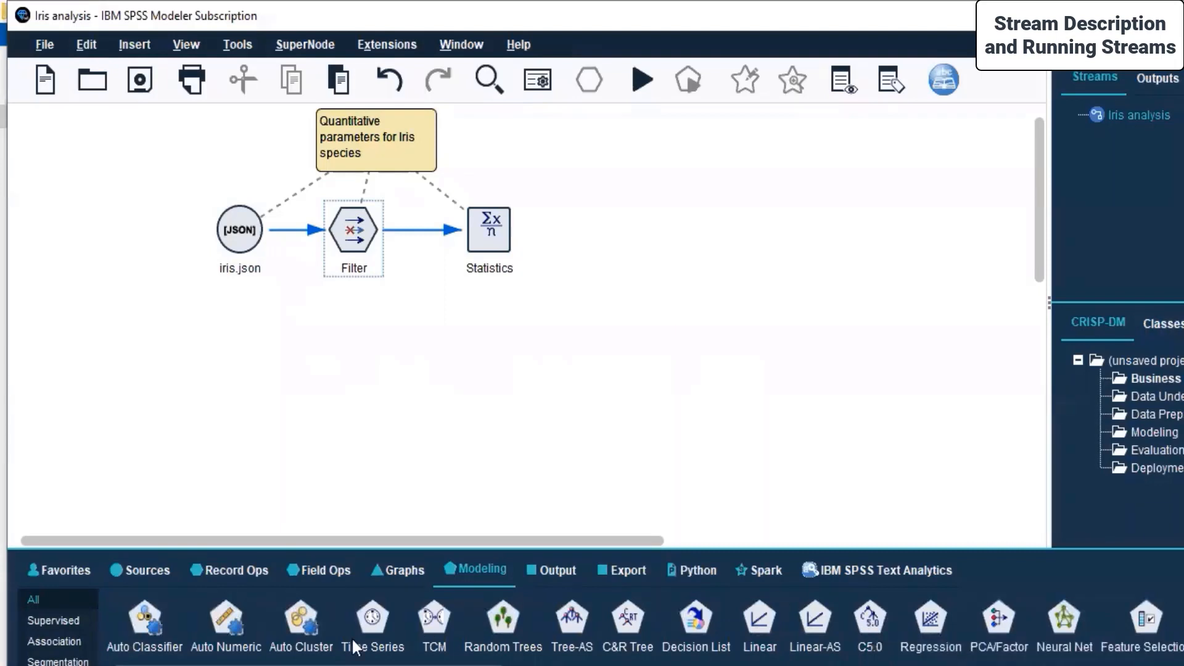
pyautogui.moveTo(285, 664)
pyautogui.mouseDown()
pyautogui.moveTo(1072, 665)
pyautogui.moveTo(281, 664)
pyautogui.mouseUp()
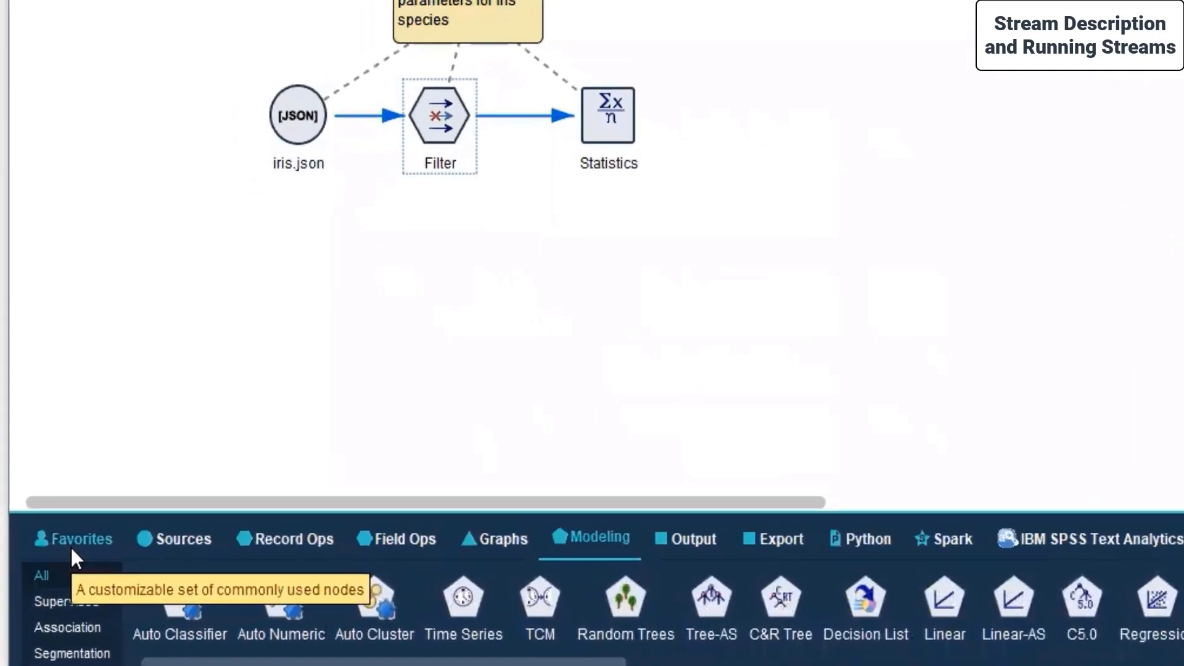
pyautogui.click(30, 640)
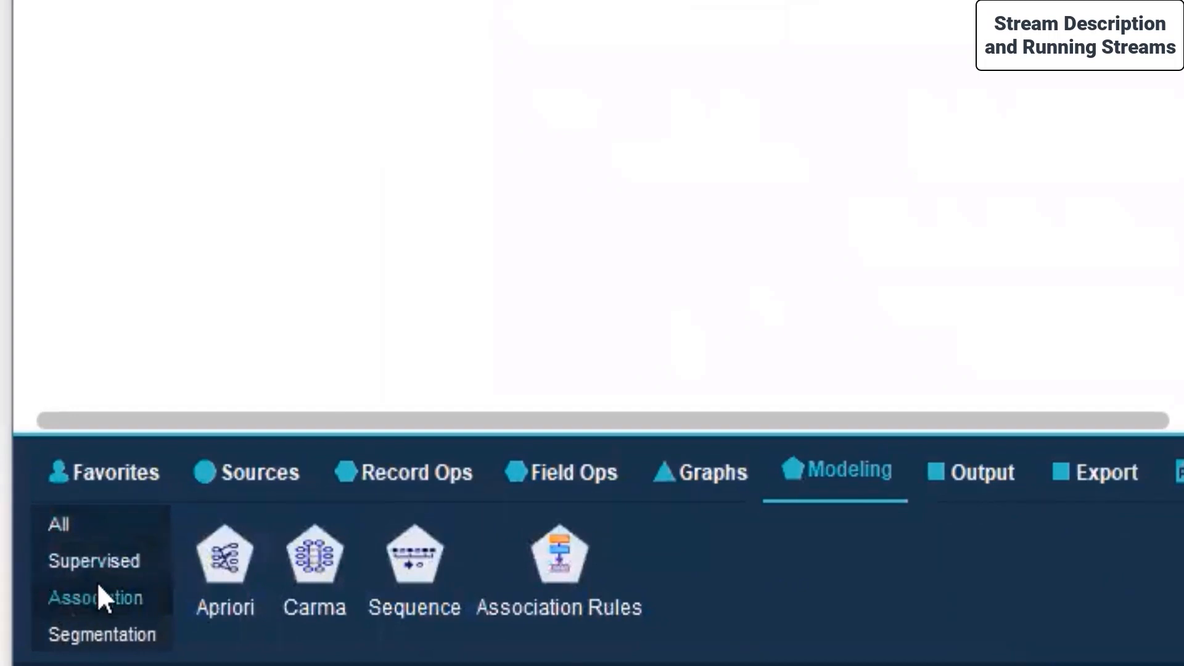
pyautogui.click(97, 638)
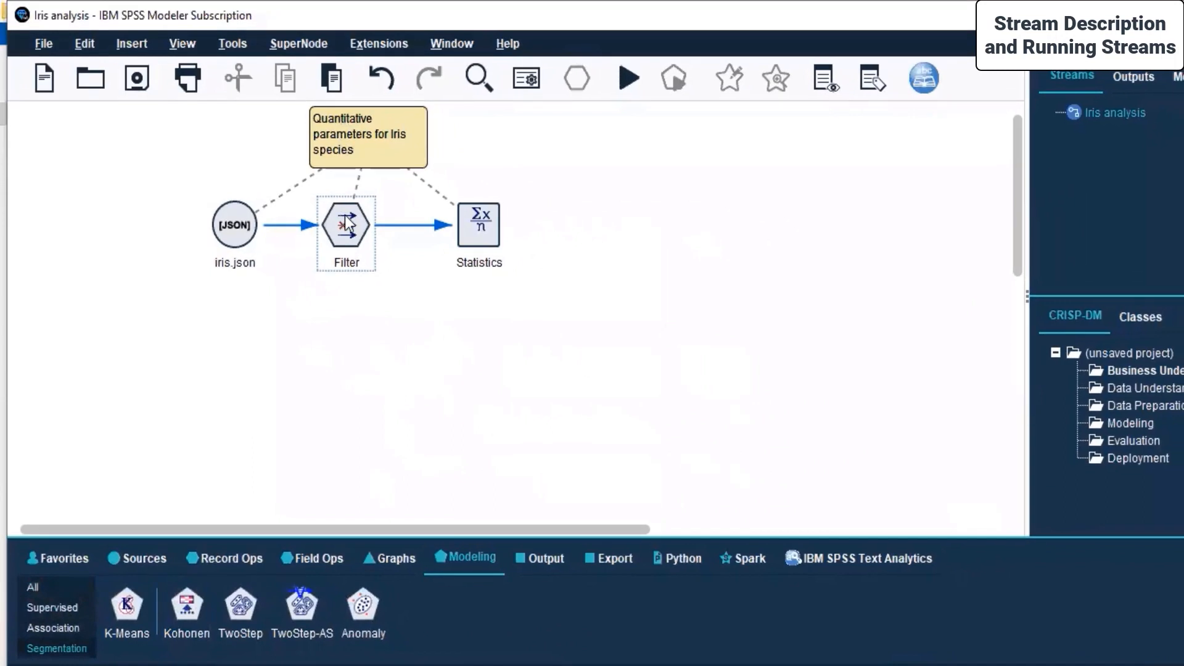
# Shift the Filter node slightly toward the Statistics node and add a Regression modeling node below it.
pyautogui.moveTo(345, 216); pyautogui.dragTo(358, 215)
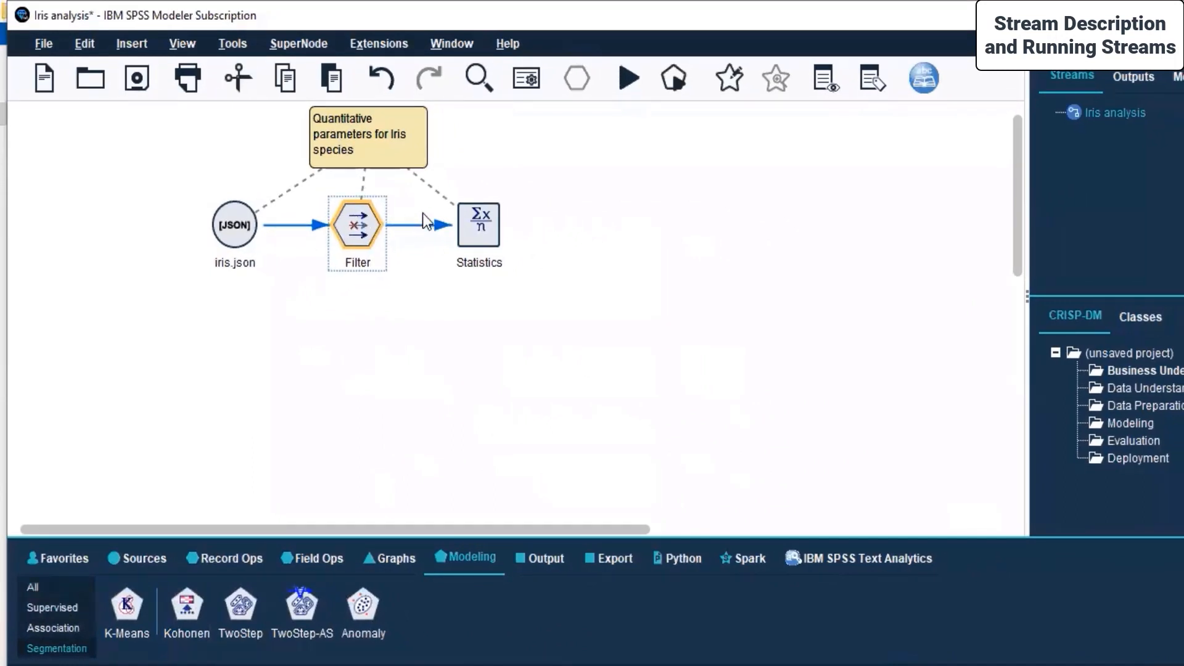
pyautogui.click(474, 364)
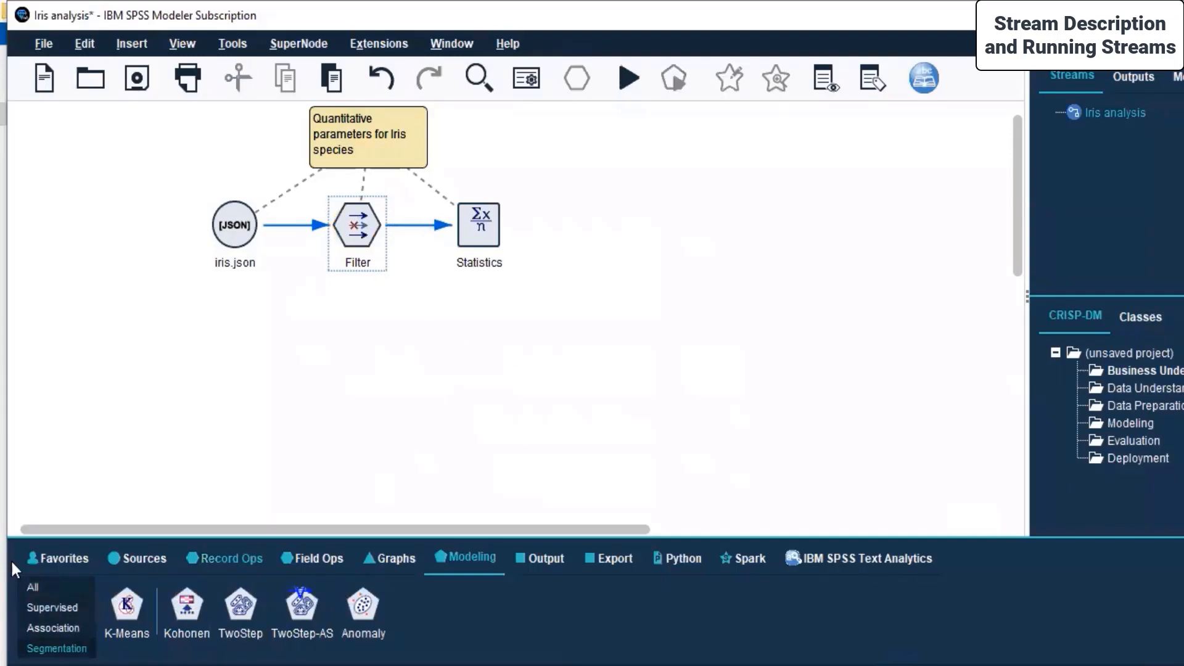
pyautogui.click(34, 585)
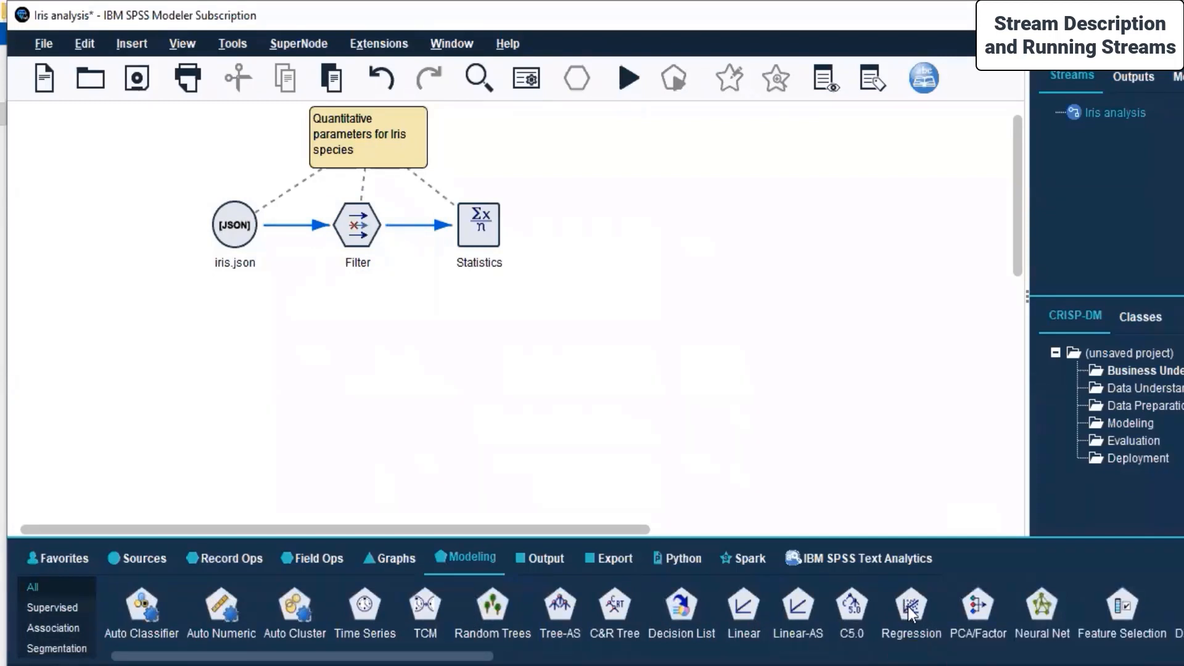
pyautogui.moveTo(357, 378); pyautogui.dragTo(357, 379)
# Connect the Filter node to the Regression node below it.
pyautogui.click(356, 233)
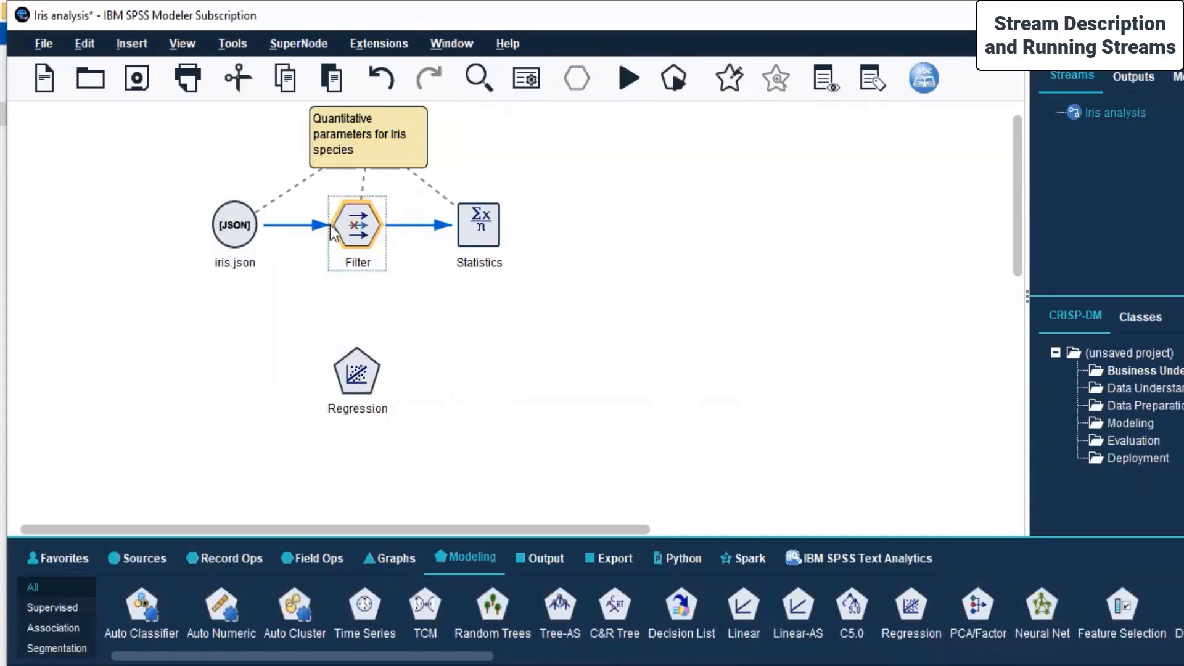
pyautogui.rightClick(358, 219)
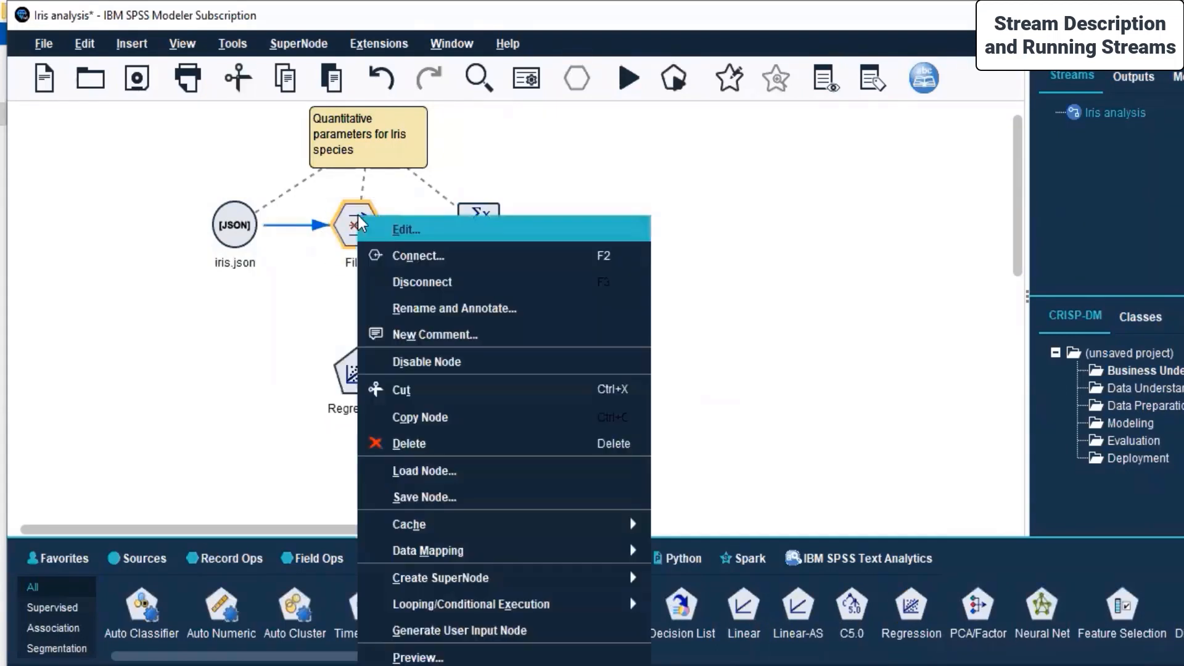
pyautogui.click(413, 255)
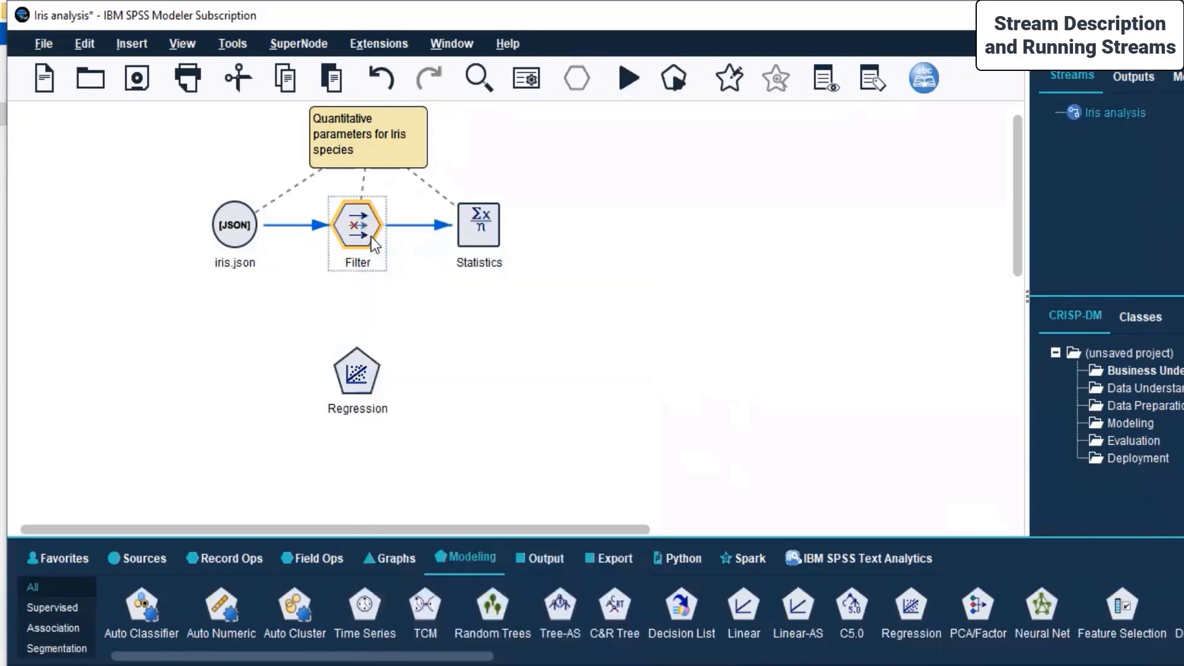
pyautogui.click(364, 385)
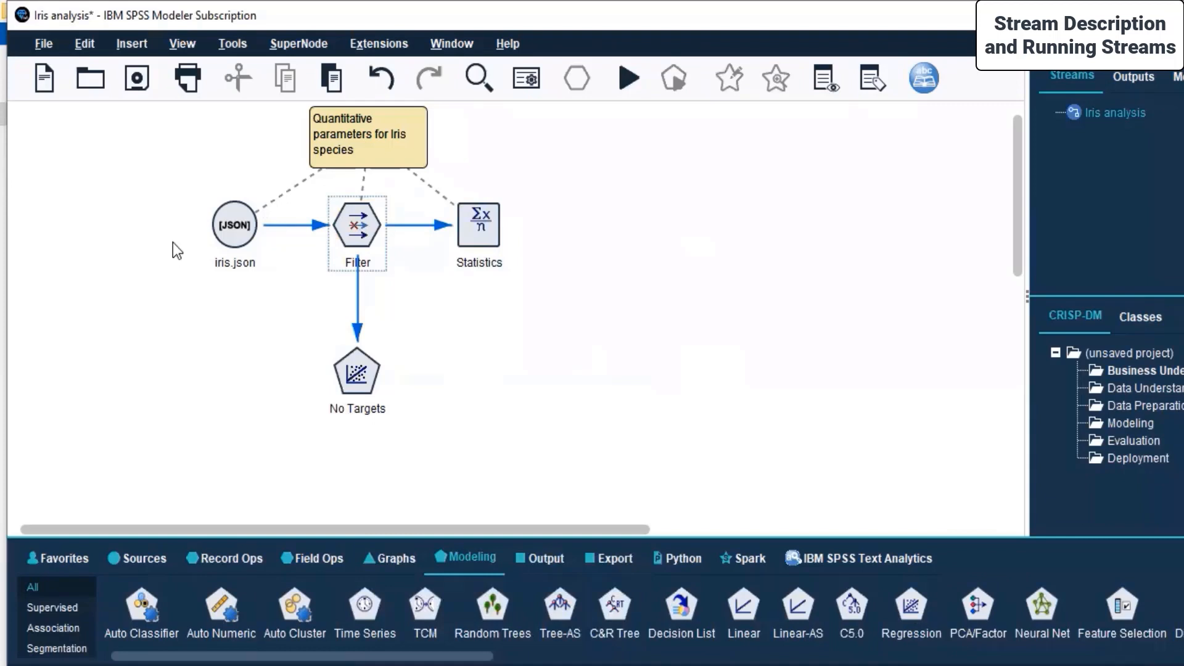
# Edit the Regression node to use custom field assignments, with sepalWidth as the target.
pyautogui.click(361, 380)
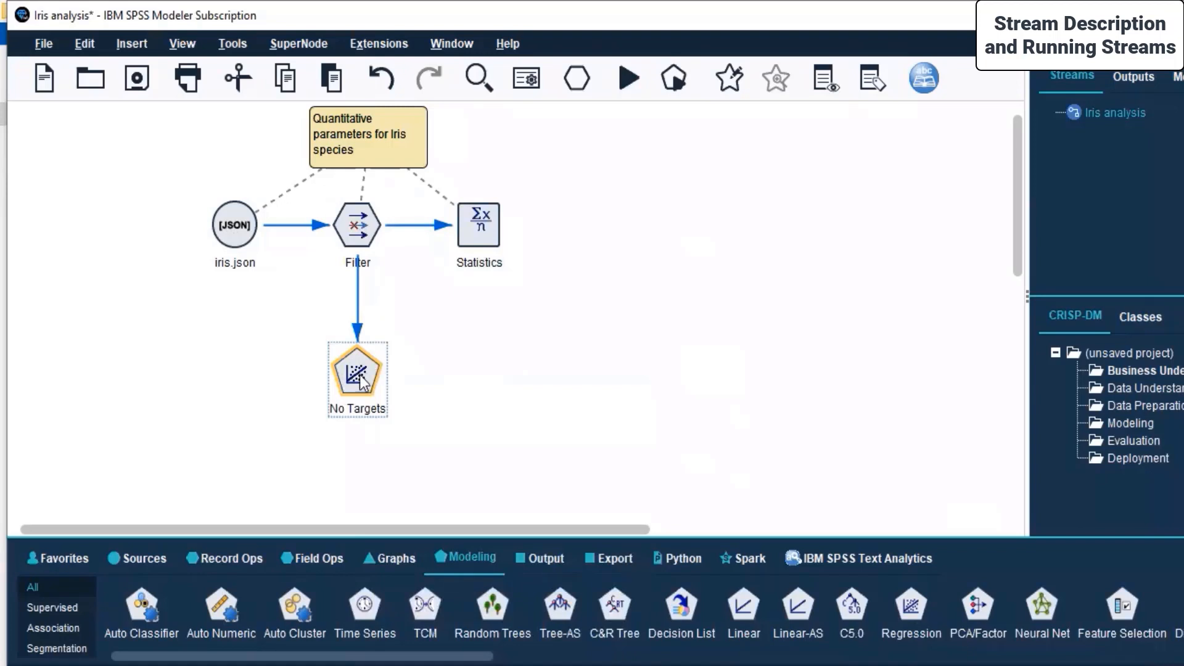
pyautogui.rightClick(362, 378)
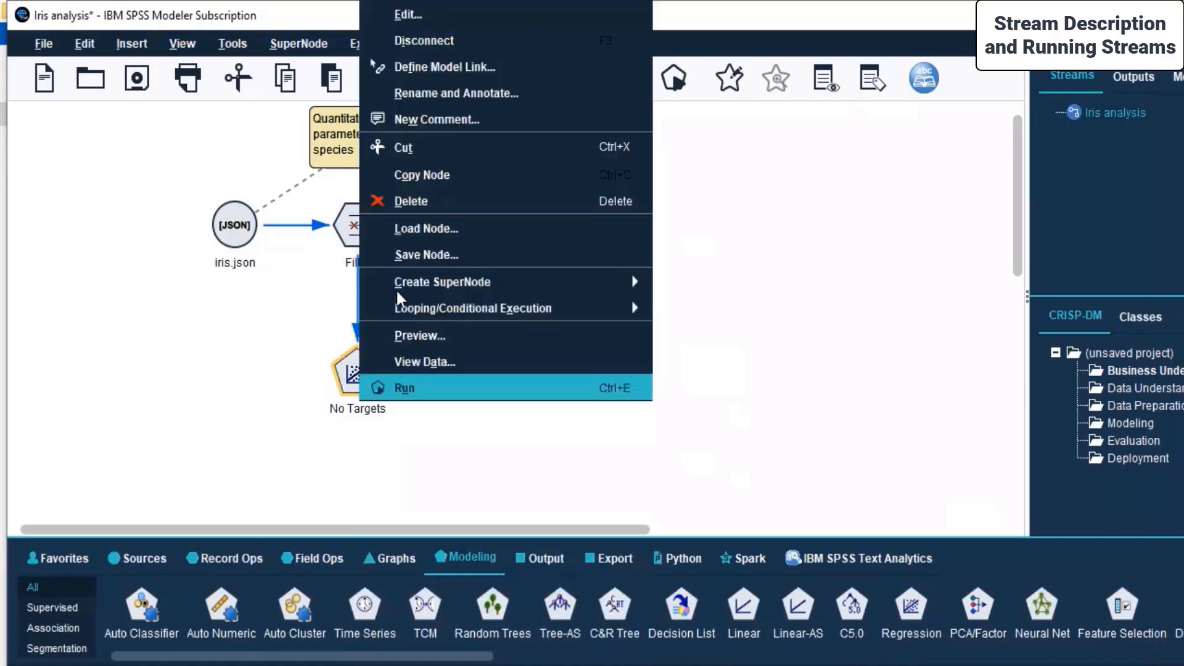
pyautogui.click(412, 14)
pyautogui.moveTo(602, 179); pyautogui.dragTo(794, 92)
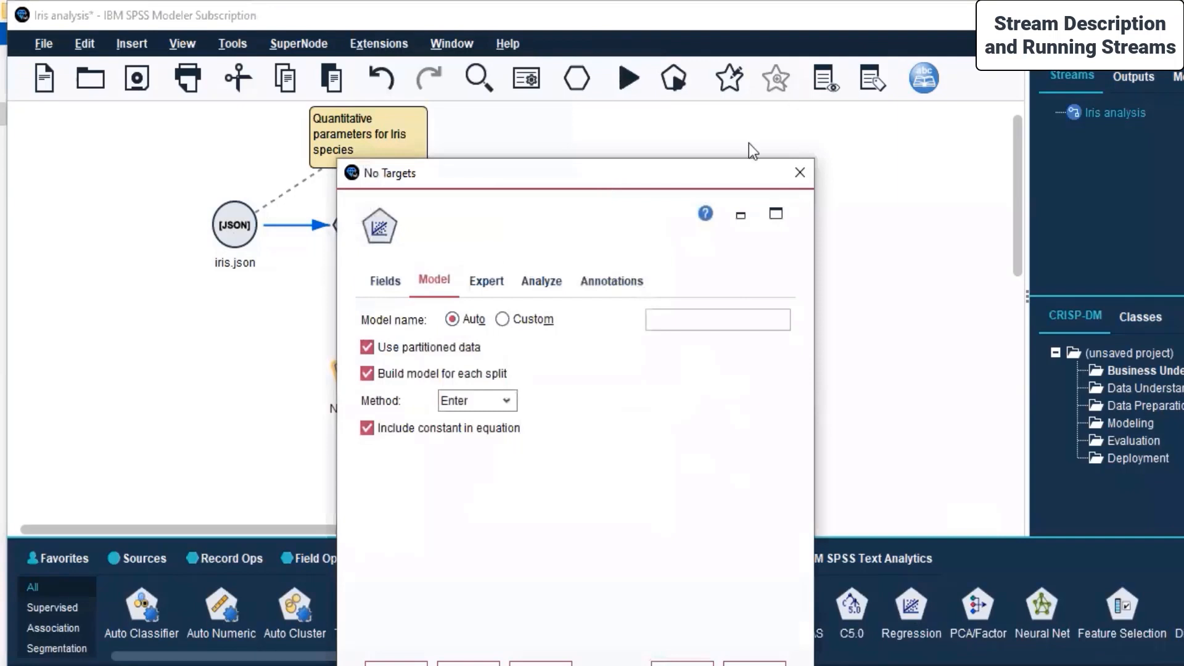
pyautogui.click(577, 195)
pyautogui.click(567, 259)
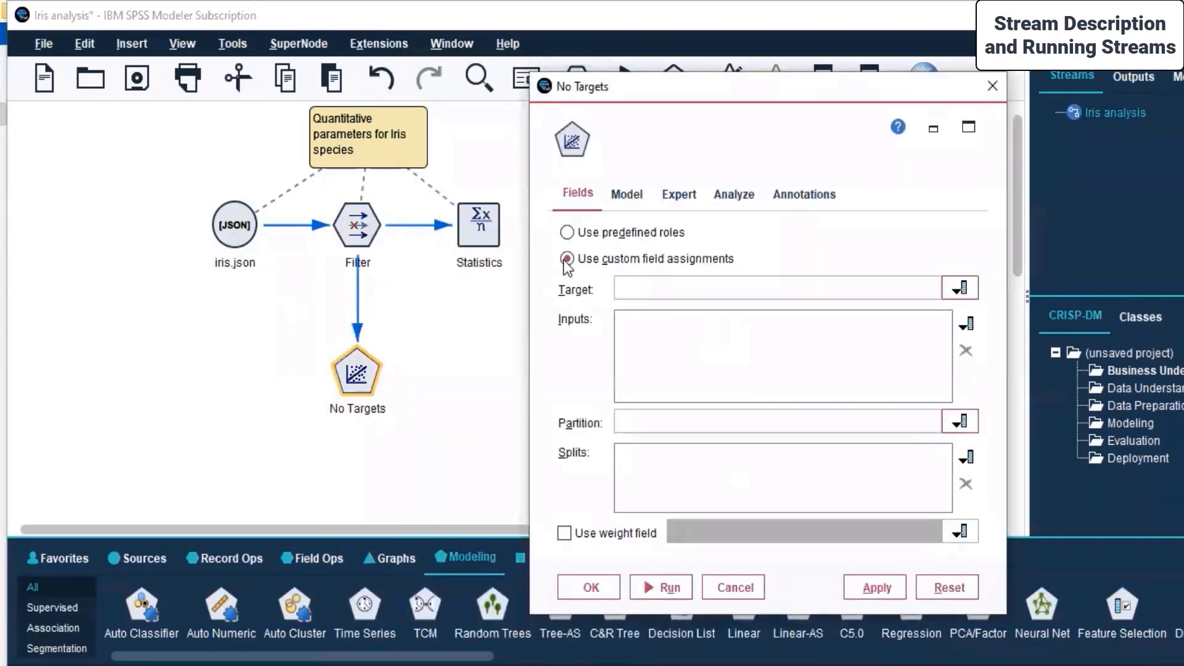
pyautogui.click(957, 288)
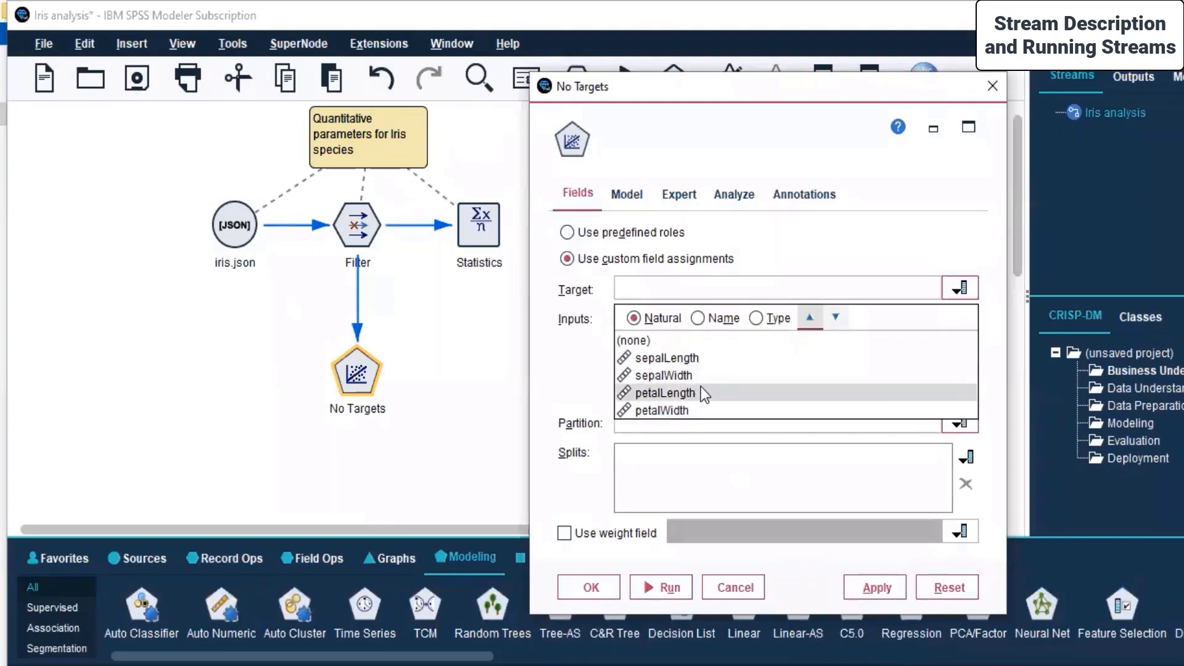
pyautogui.click(680, 377)
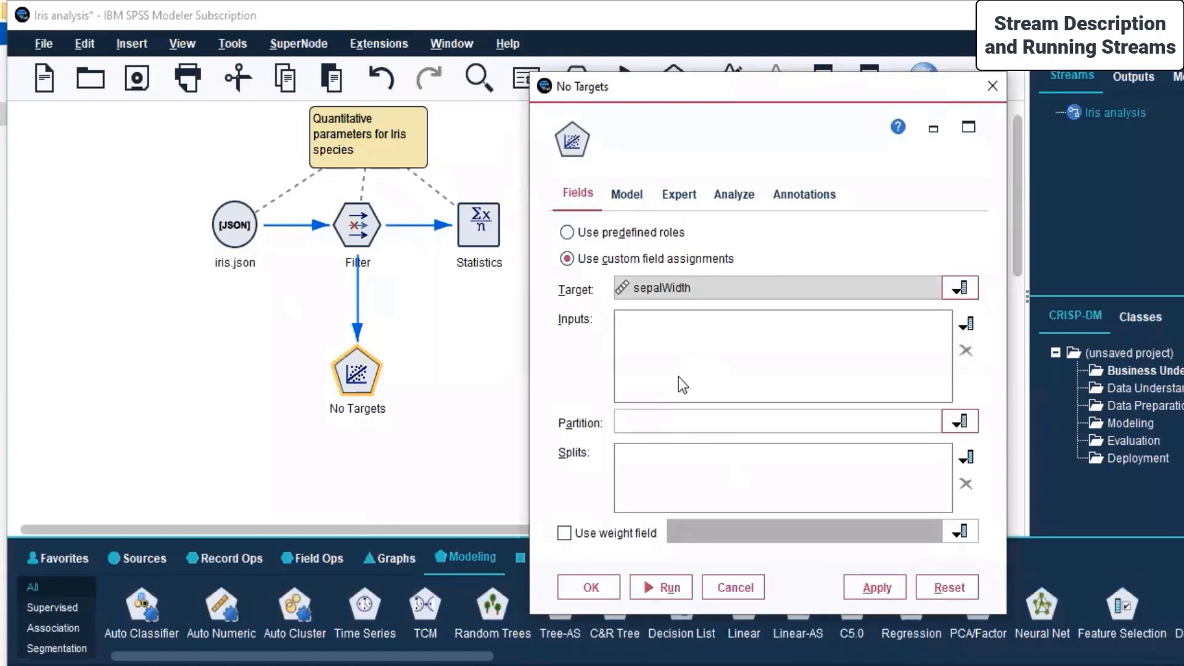
# Add sepalLength, petalLength and petalWidth as split fields of the Regression node.
pyautogui.click(960, 460)
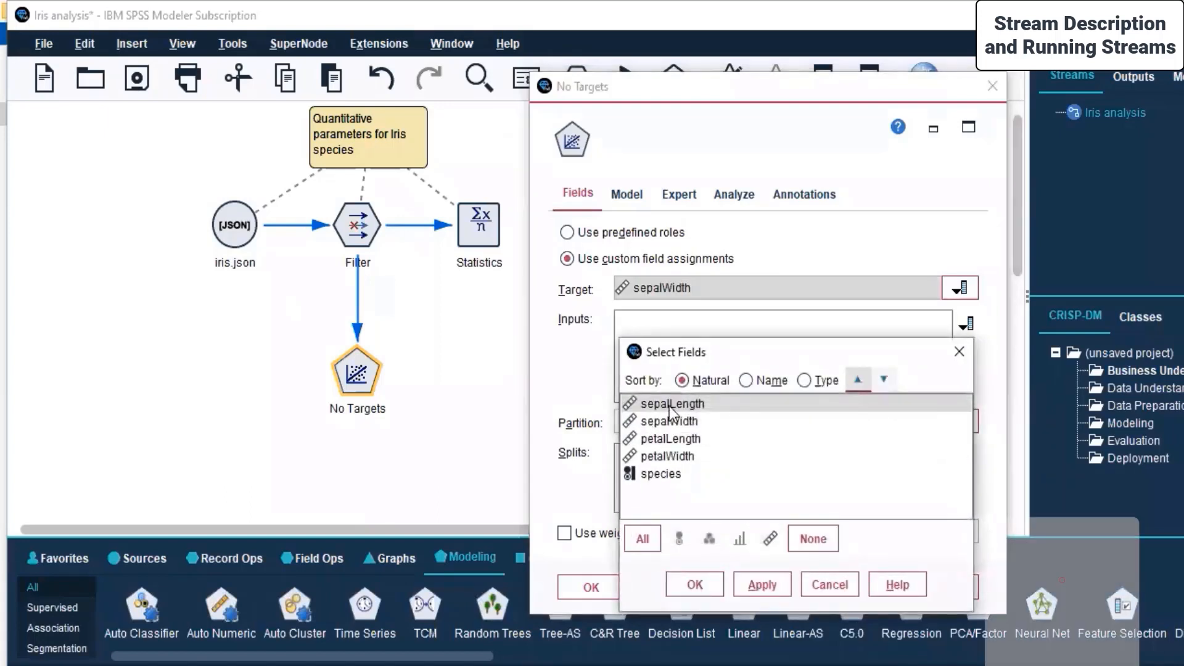
pyautogui.keyDown('ctrl'); pyautogui.click(667, 439); pyautogui.keyUp('ctrl')
pyautogui.keyDown('ctrl'); pyautogui.click(675, 457); pyautogui.keyUp('ctrl')
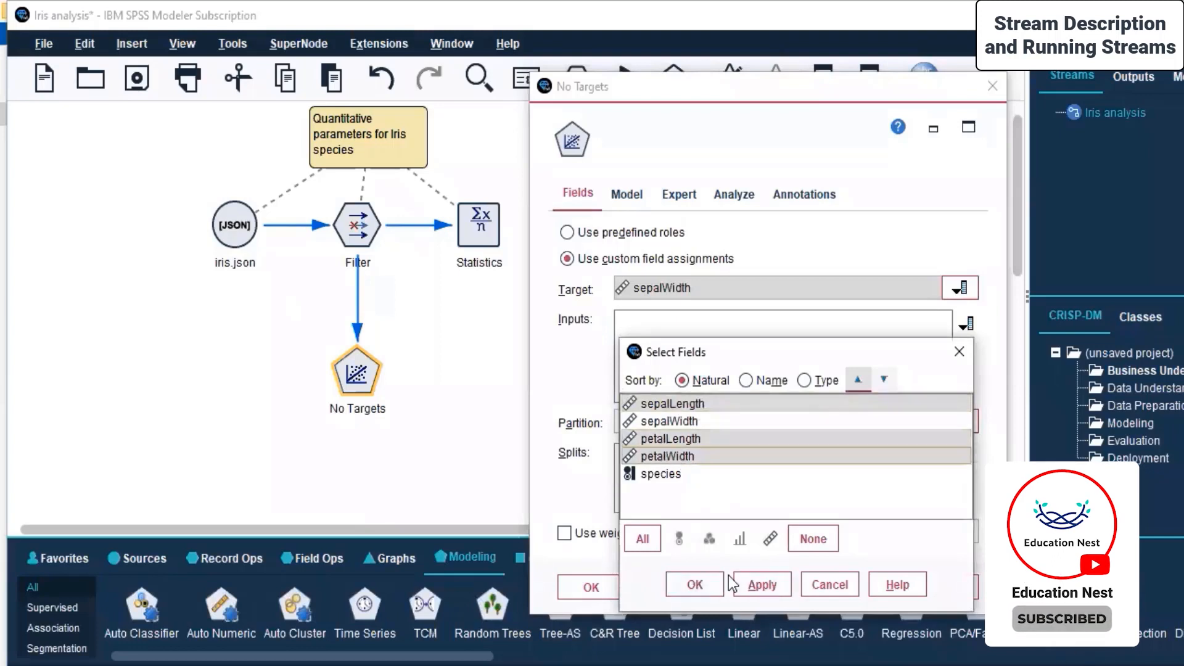
pyautogui.click(761, 584)
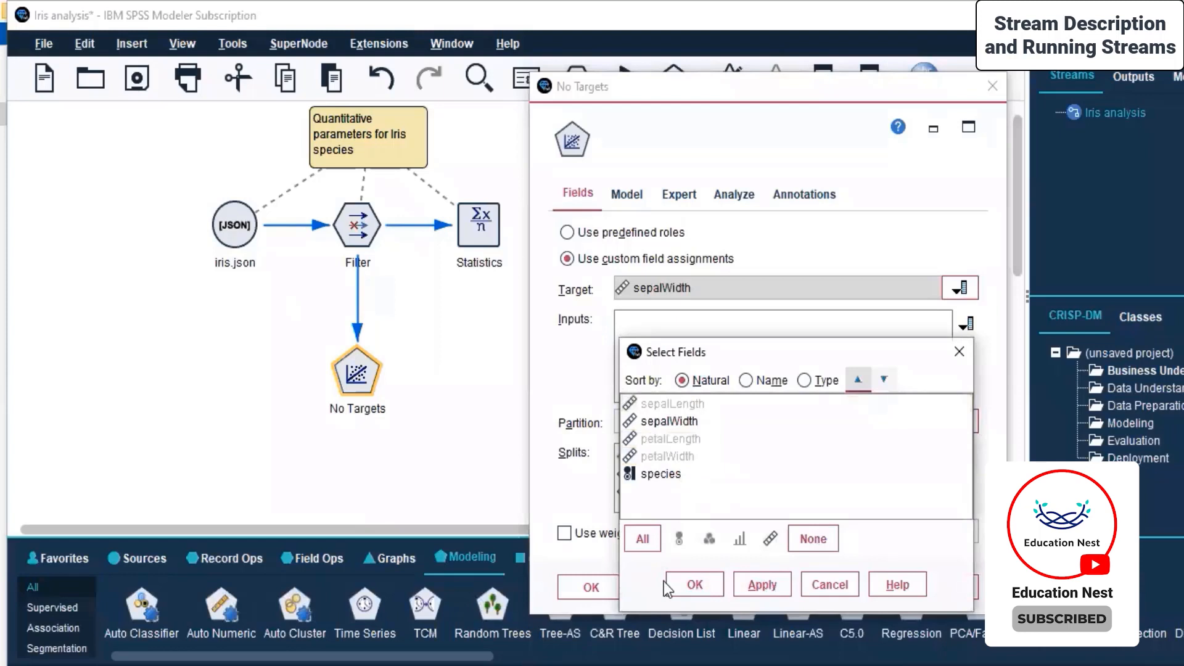
pyautogui.click(693, 584)
# Set the partition field to (none), then apply the Regression node's field assignments and close its settings.
pyautogui.click(738, 413)
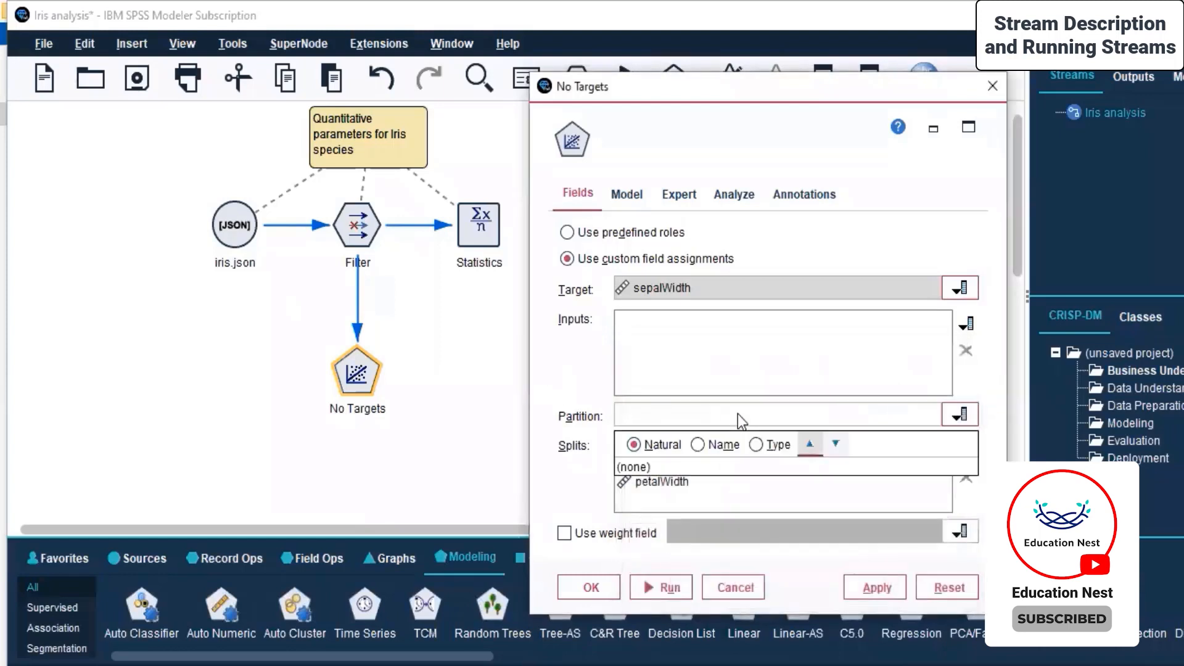
pyautogui.click(687, 468)
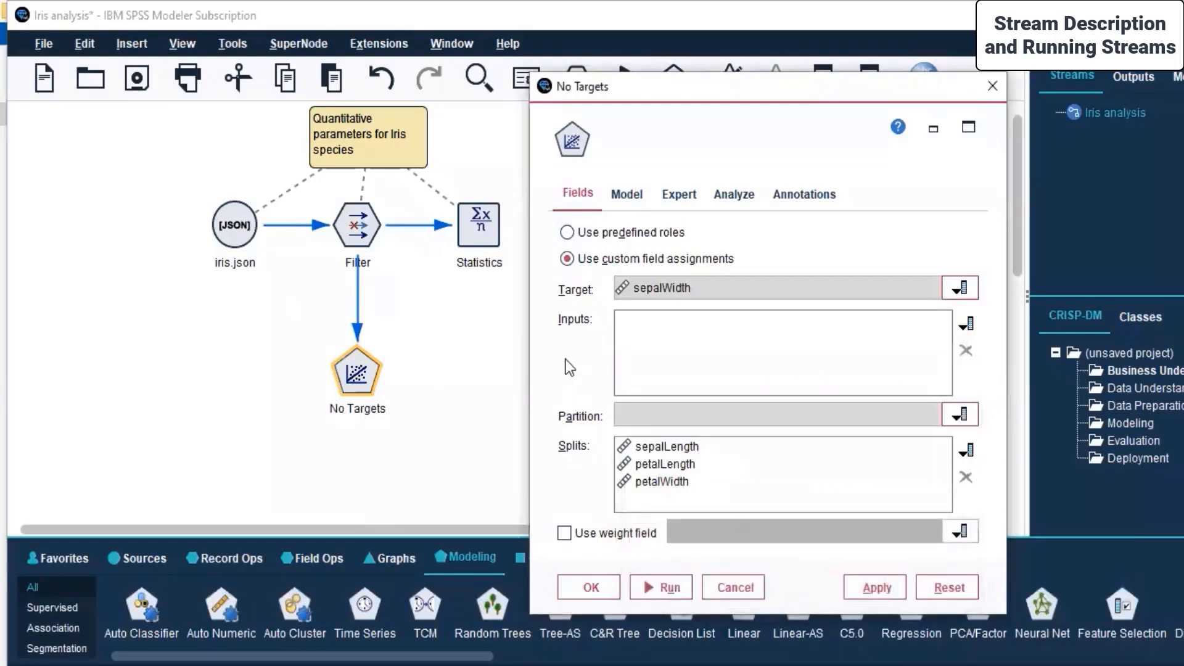
pyautogui.click(863, 586)
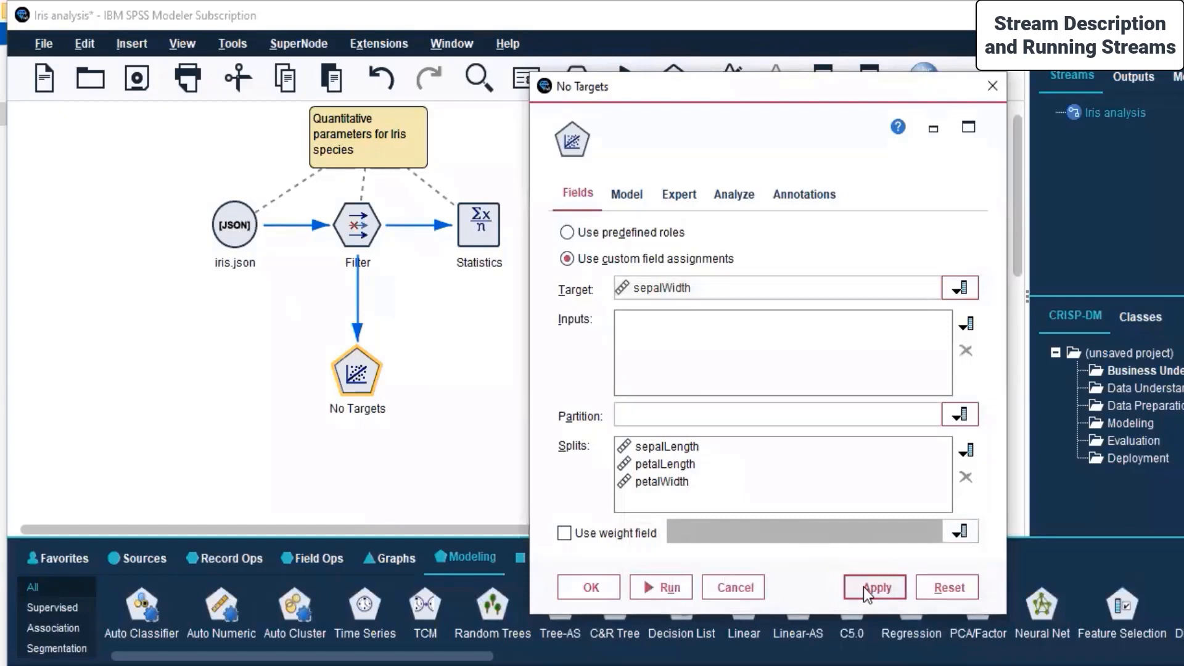
pyautogui.click(601, 581)
pyautogui.click(473, 446)
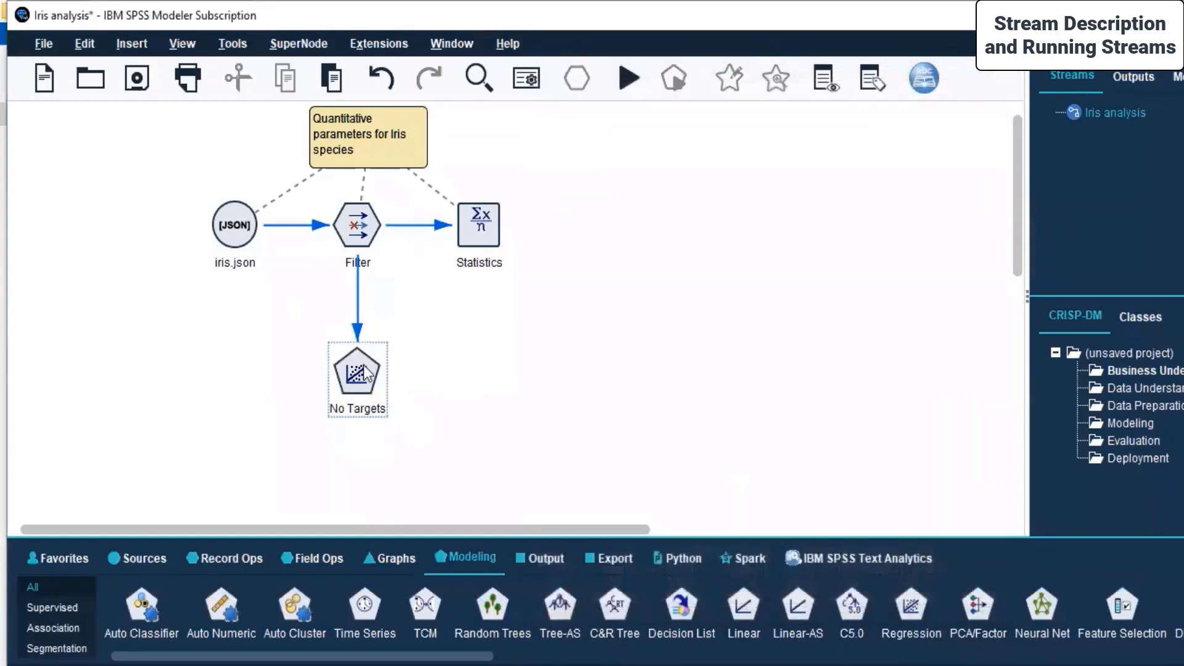
# Reopen the Regression node's settings, add sepalLength and petalLength as inputs, and confirm.
pyautogui.rightClick(364, 380)
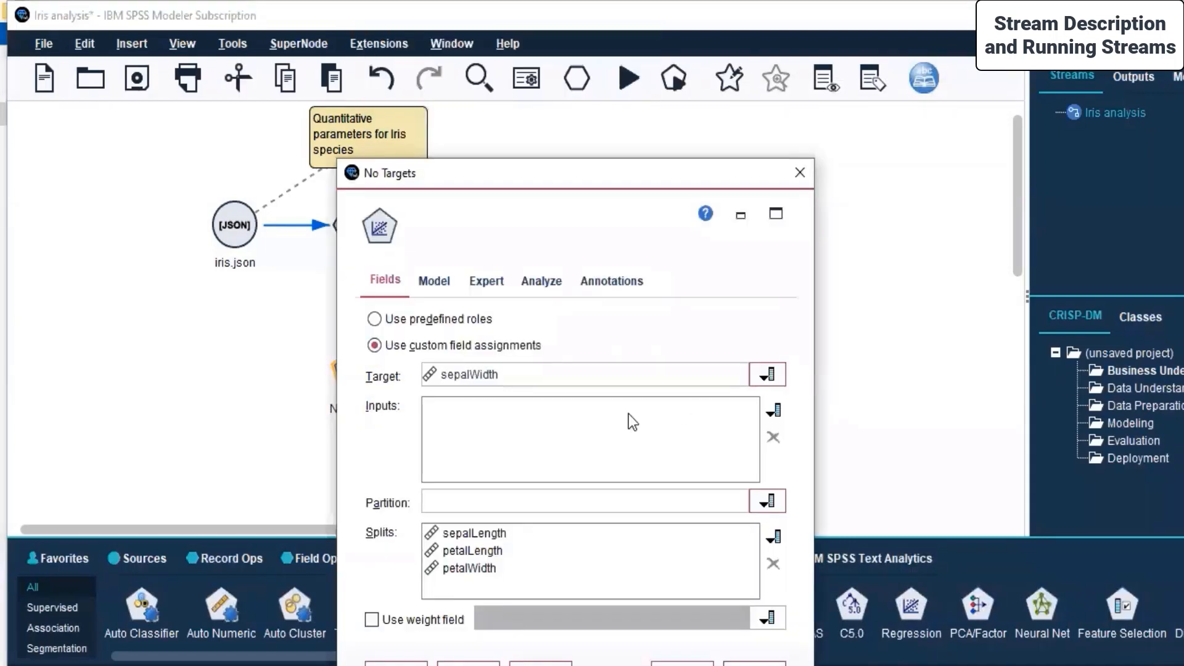
pyautogui.click(775, 409)
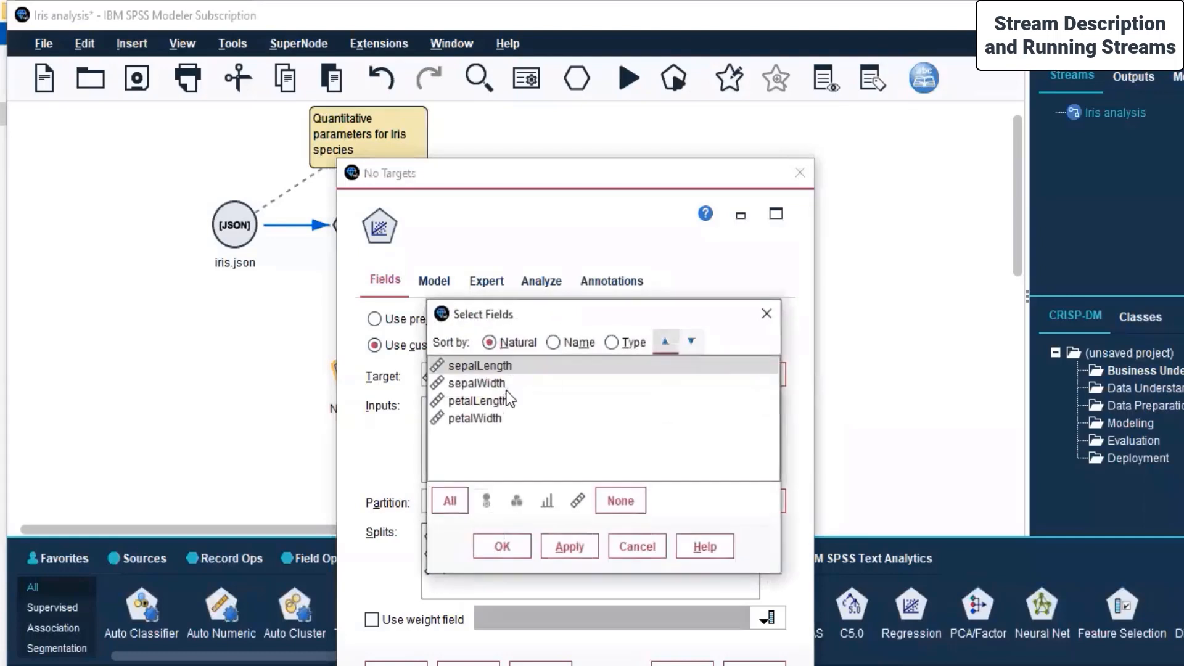
pyautogui.moveTo(566, 314); pyautogui.dragTo(924, 288)
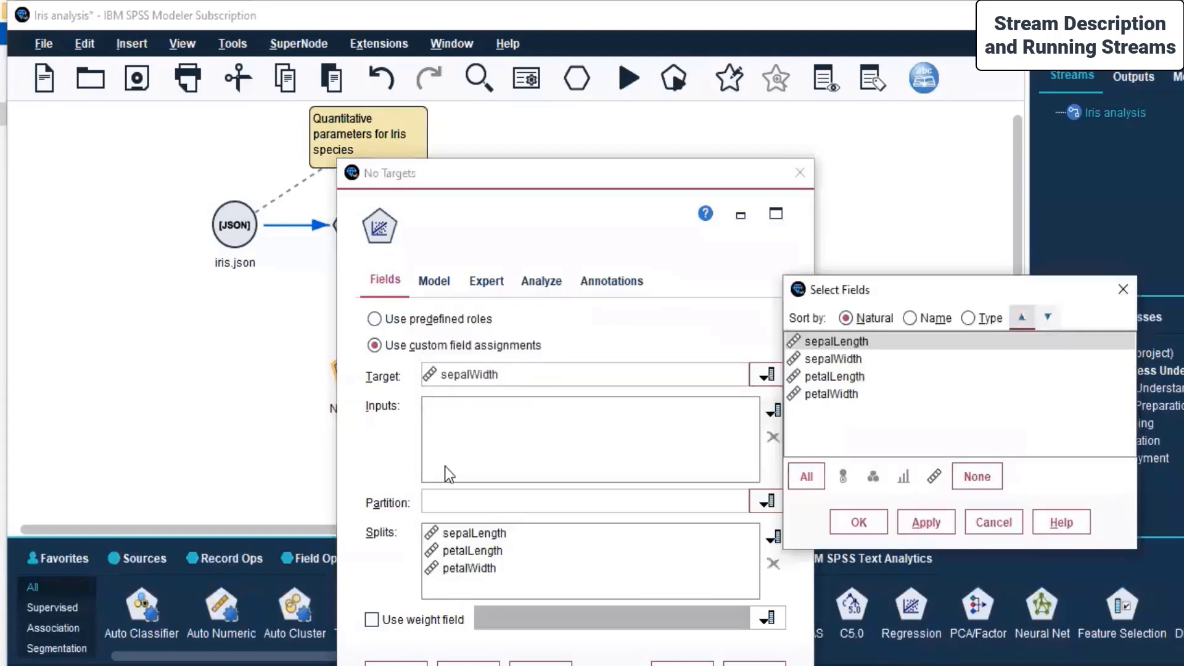
pyautogui.click(856, 378)
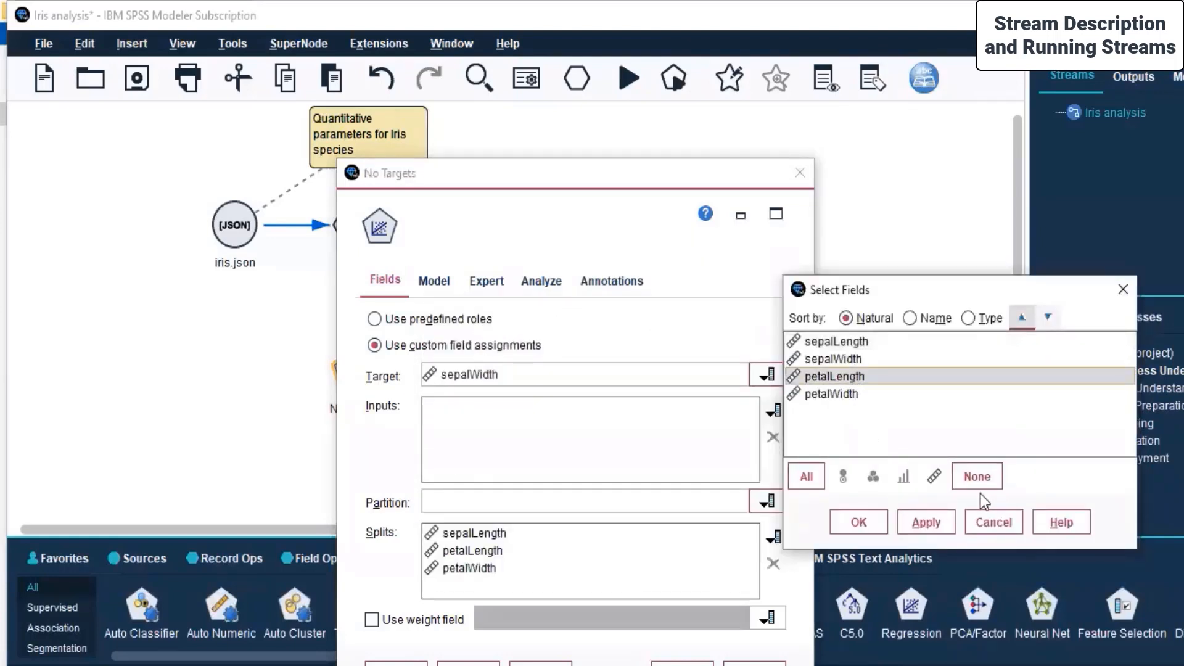
pyautogui.keyDown('ctrl'); pyautogui.click(870, 338); pyautogui.keyUp('ctrl')
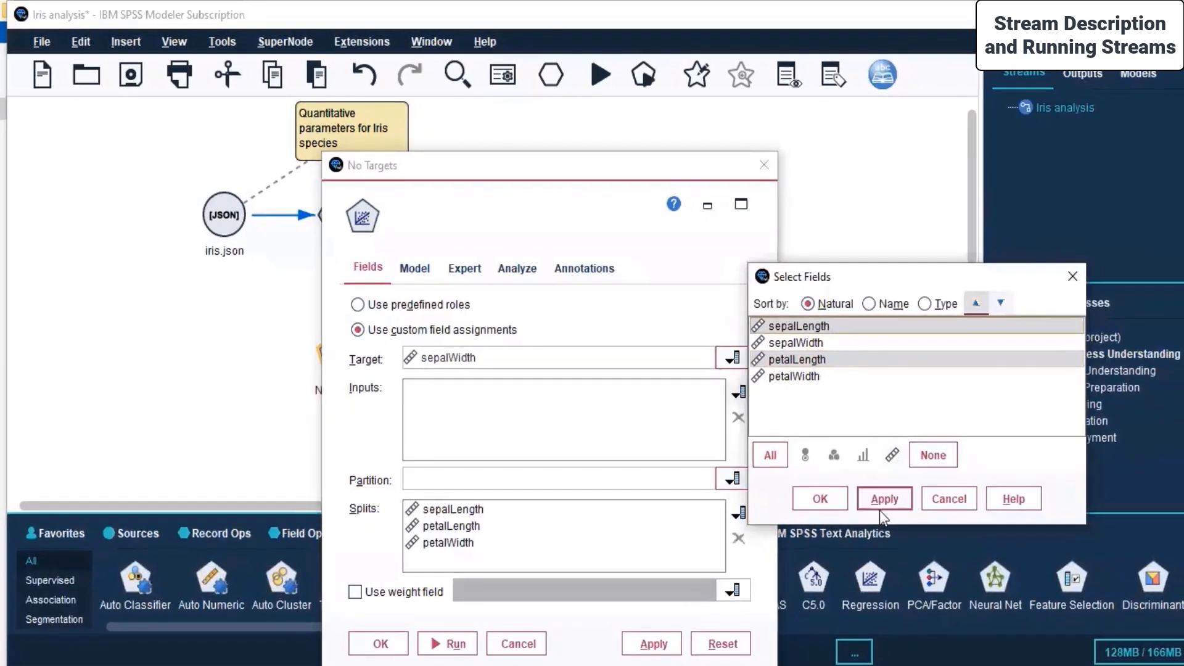
pyautogui.click(879, 500)
pyautogui.click(800, 497)
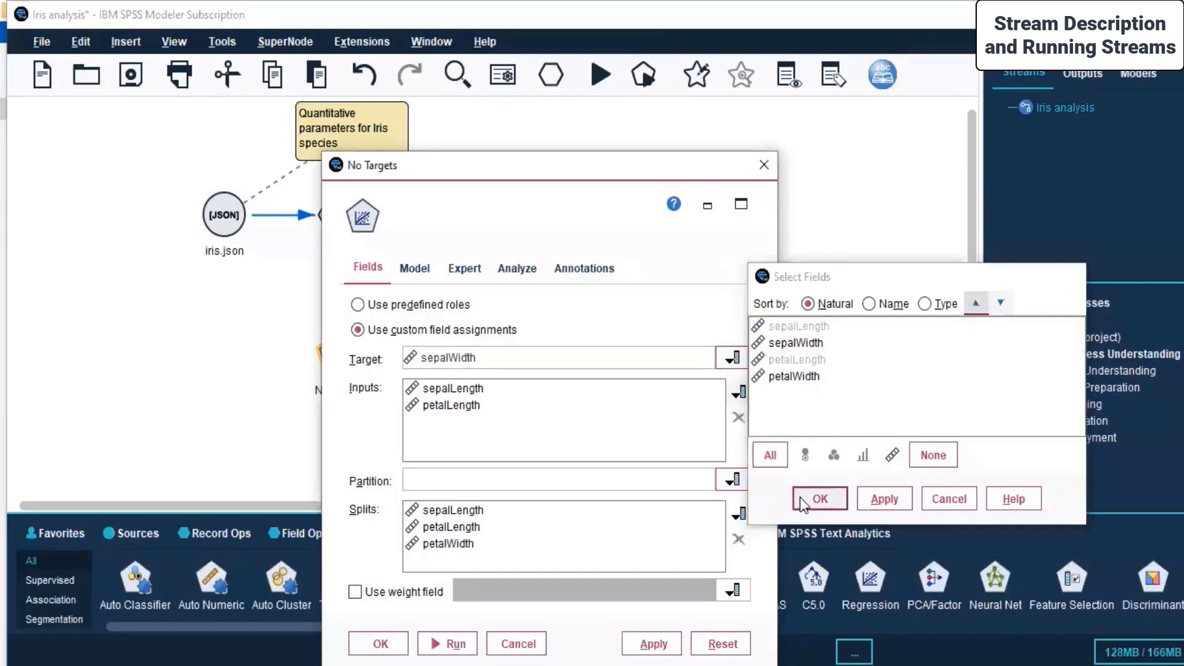
pyautogui.click(381, 643)
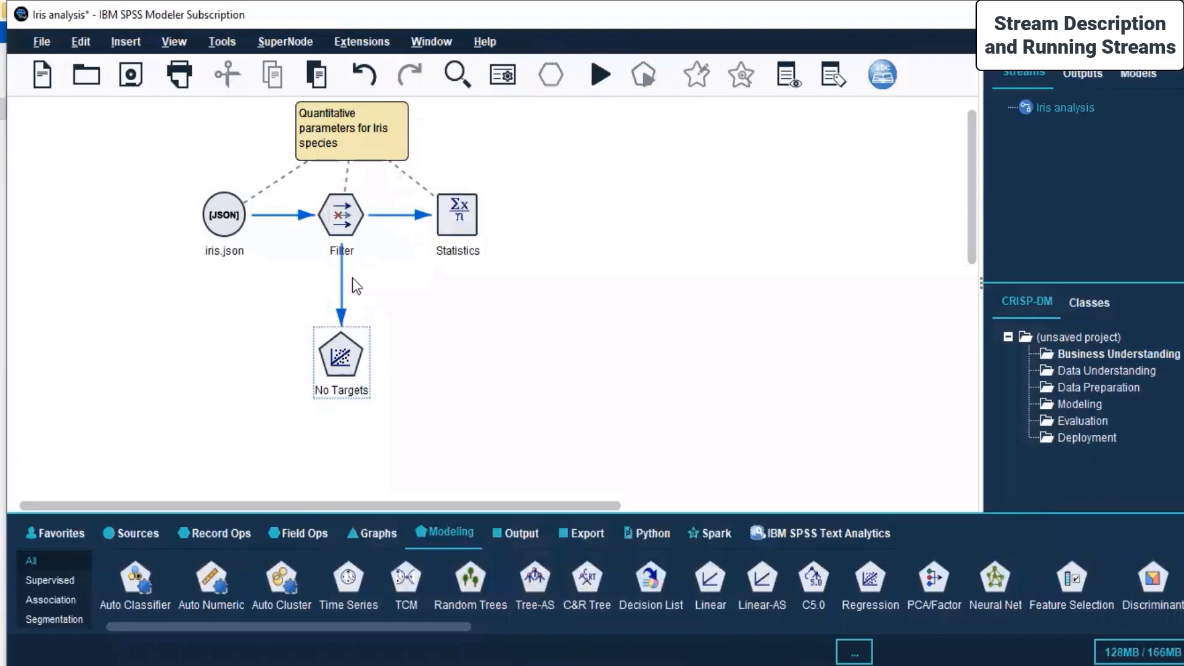
# In the Regression node's settings, choose (none) for the partition and remove petalLength and sepalLength from the splits.
pyautogui.rightClick(342, 347)
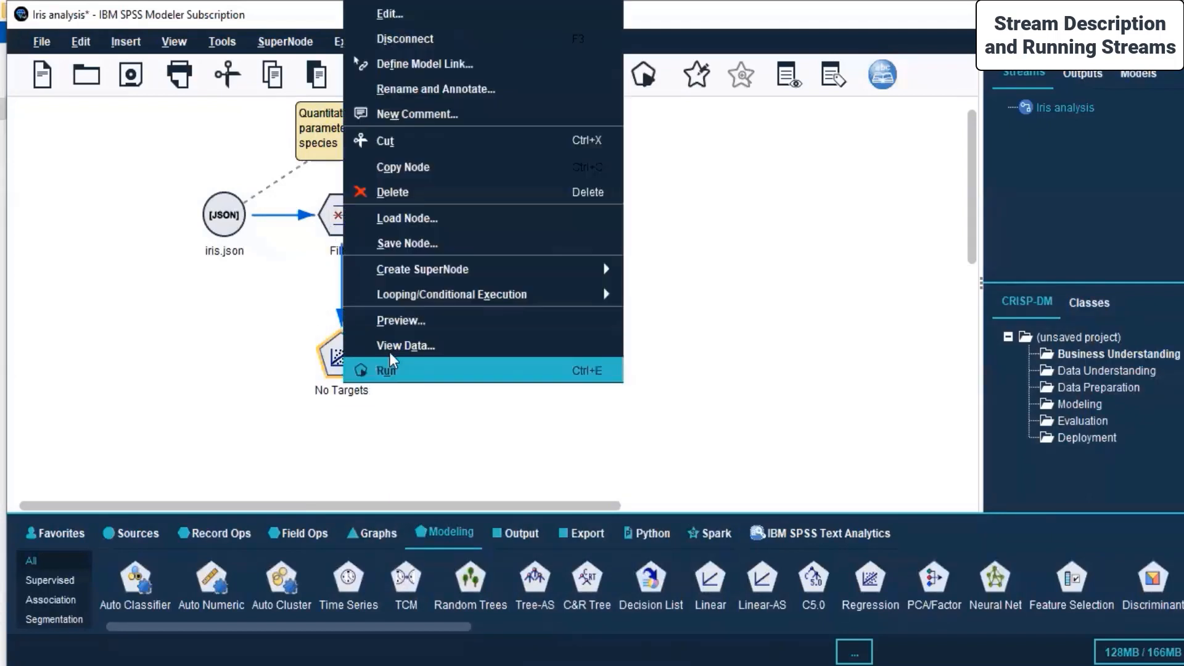
pyautogui.click(403, 13)
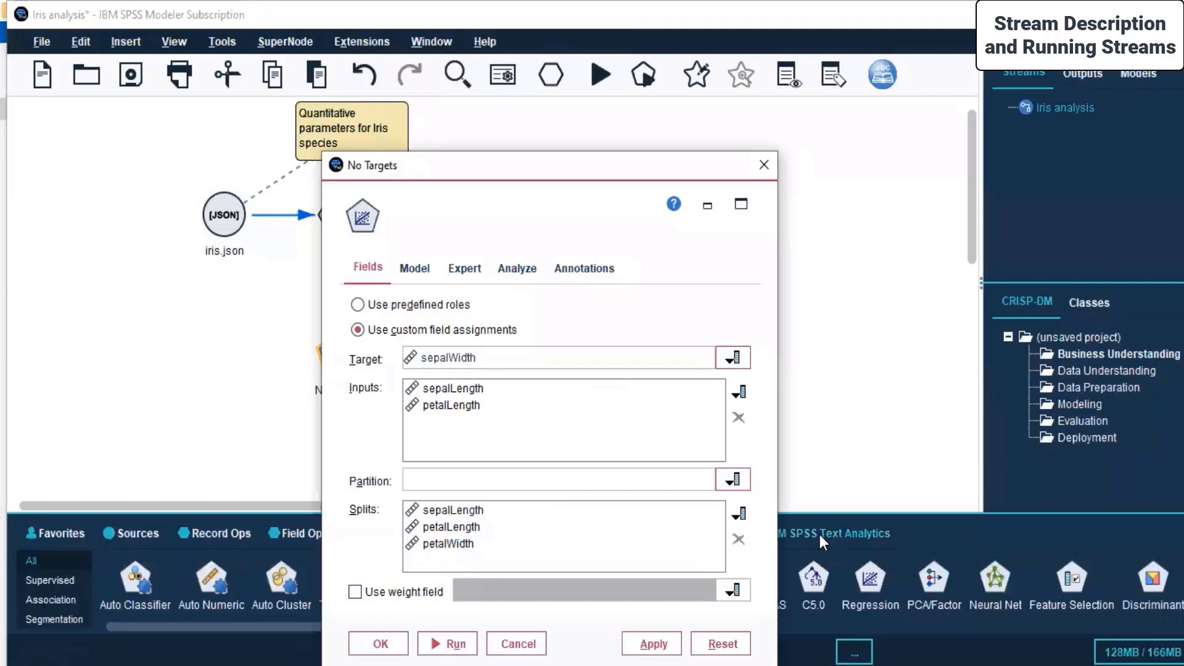
pyautogui.click(732, 479)
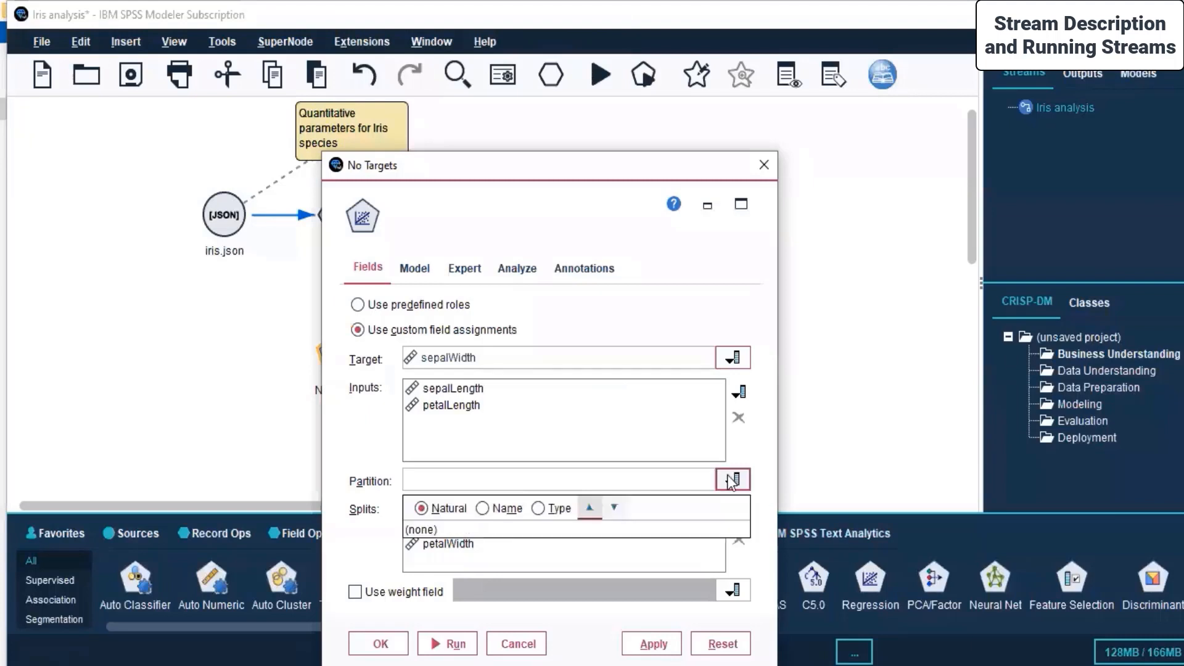
pyautogui.click(549, 530)
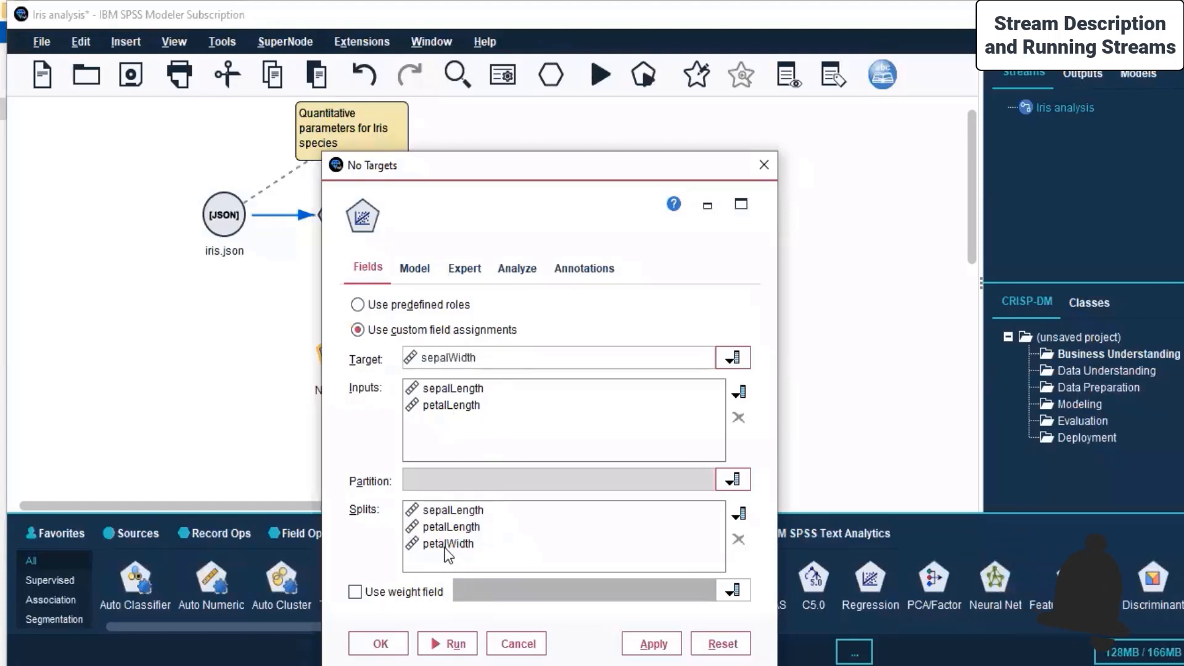
pyautogui.click(456, 527)
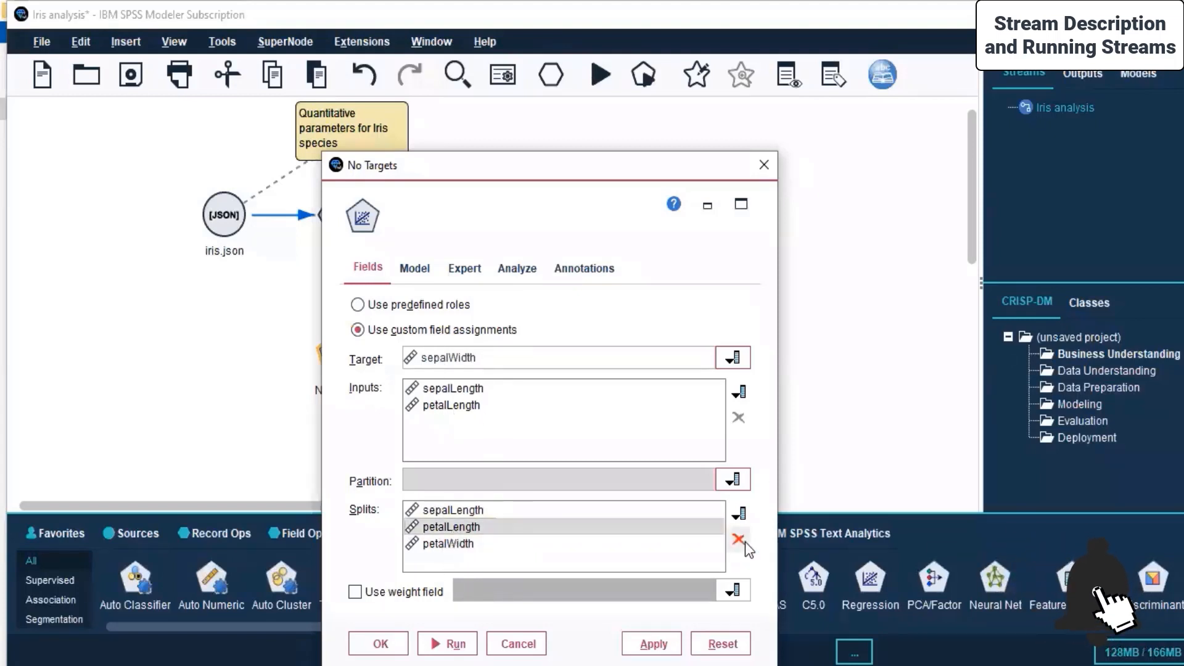
pyautogui.click(739, 538)
pyautogui.click(739, 538)
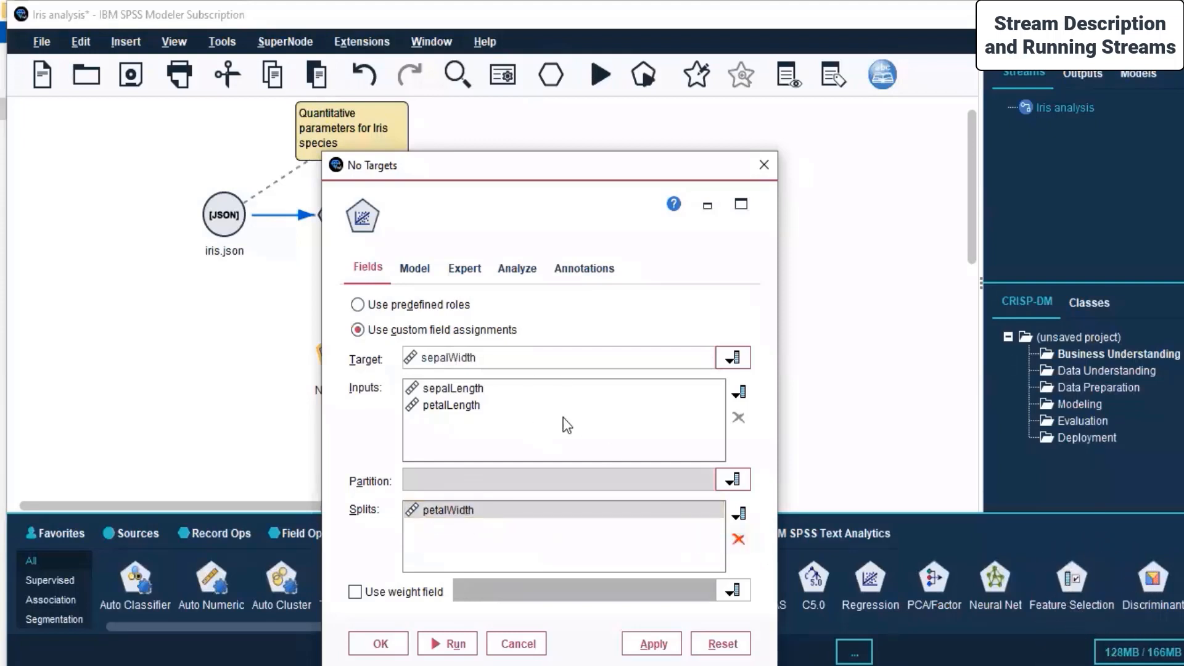
# Check the Regression node's model and expert options, choose (none) for the partition again, and confirm the settings.
pyautogui.click(416, 270)
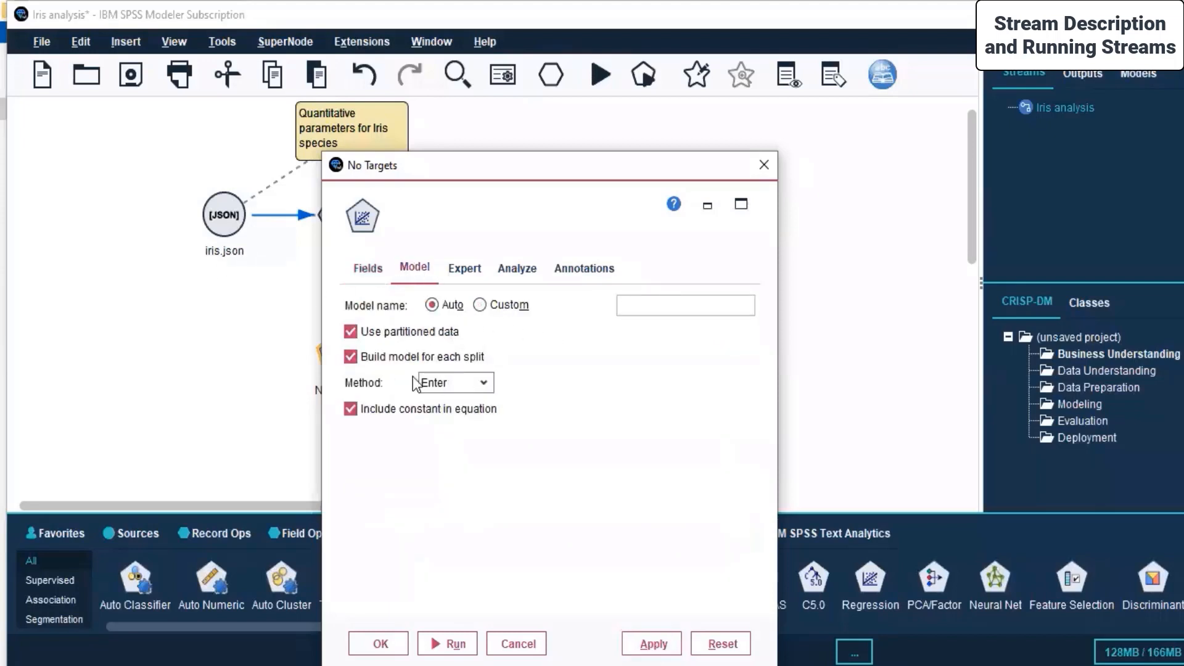
pyautogui.click(463, 272)
pyautogui.click(379, 269)
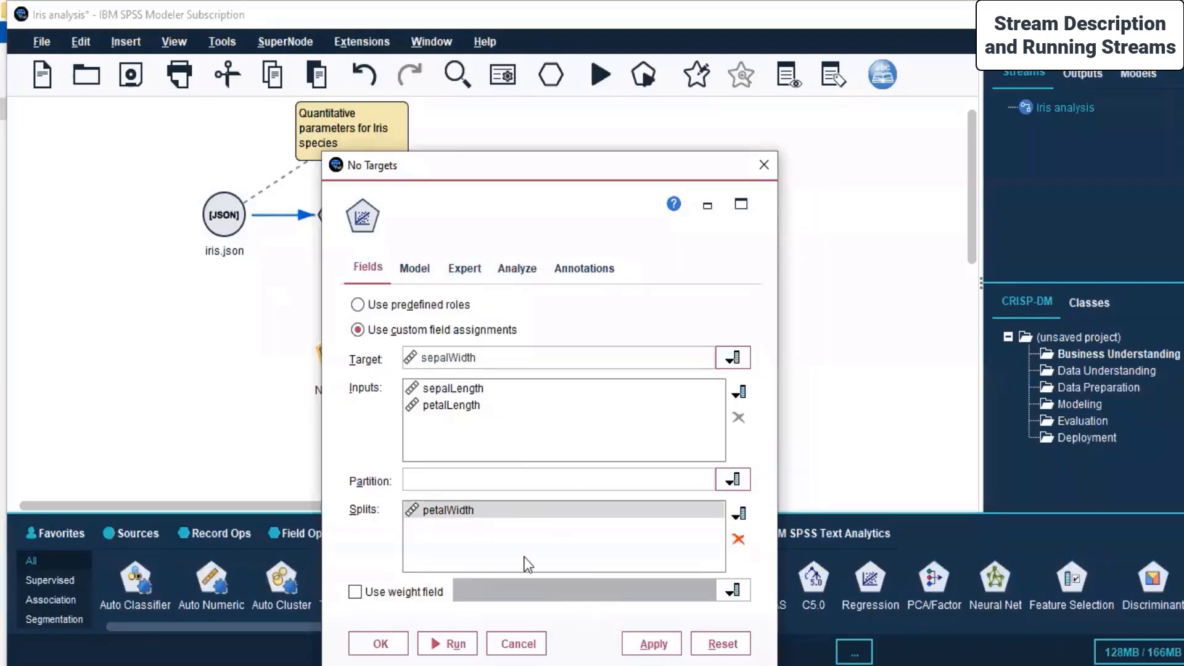
pyautogui.click(733, 480)
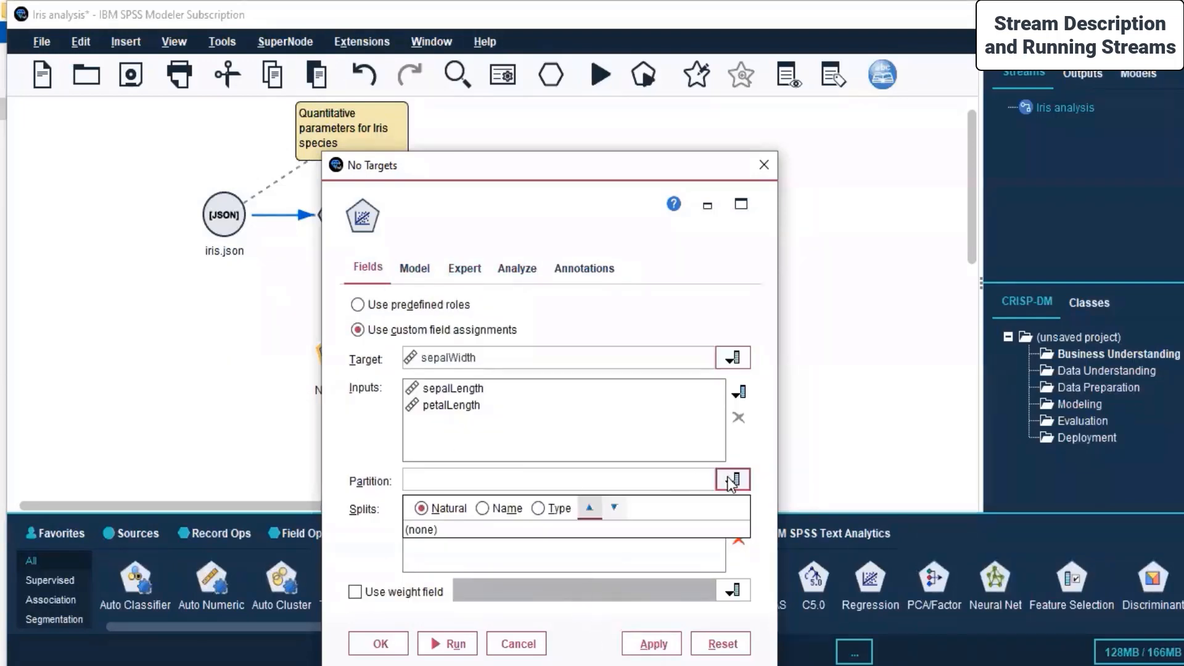
pyautogui.click(517, 530)
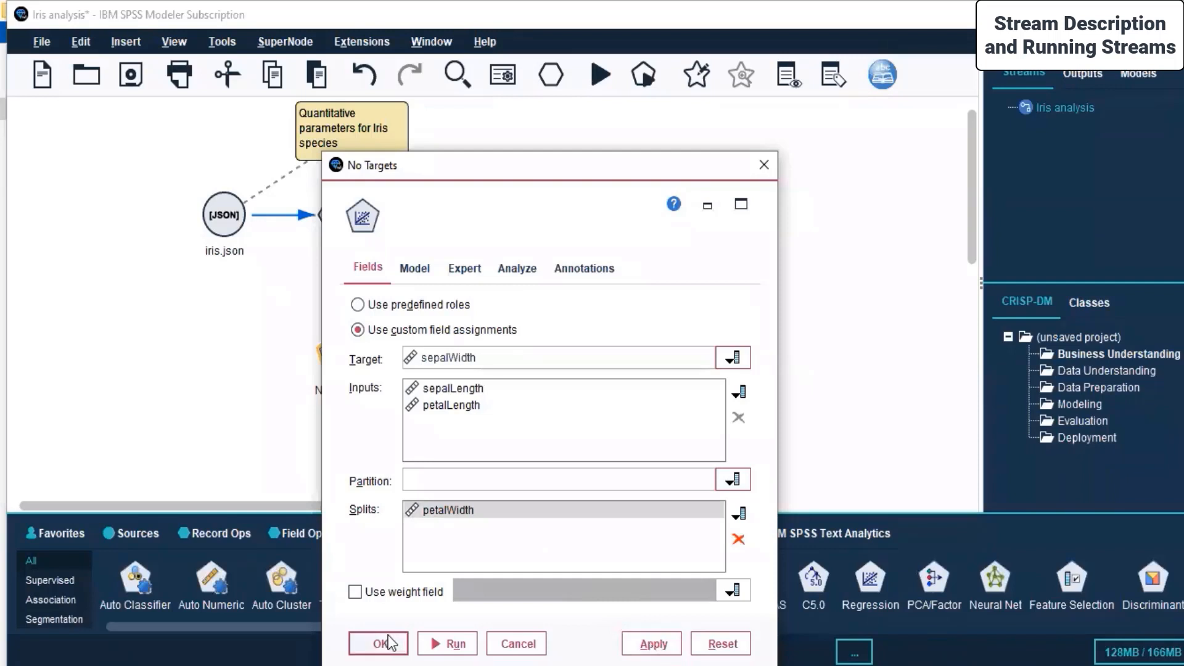
pyautogui.click(380, 643)
# Try to run the Regression node with its current settings.
pyautogui.rightClick(326, 365)
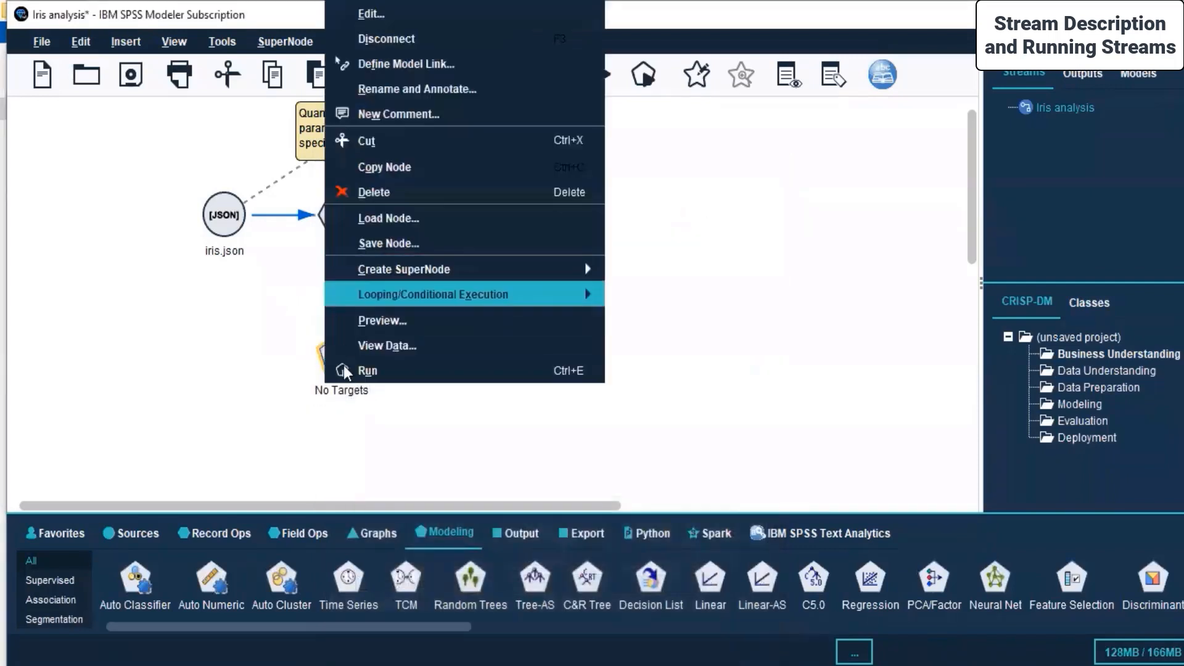
pyautogui.click(354, 372)
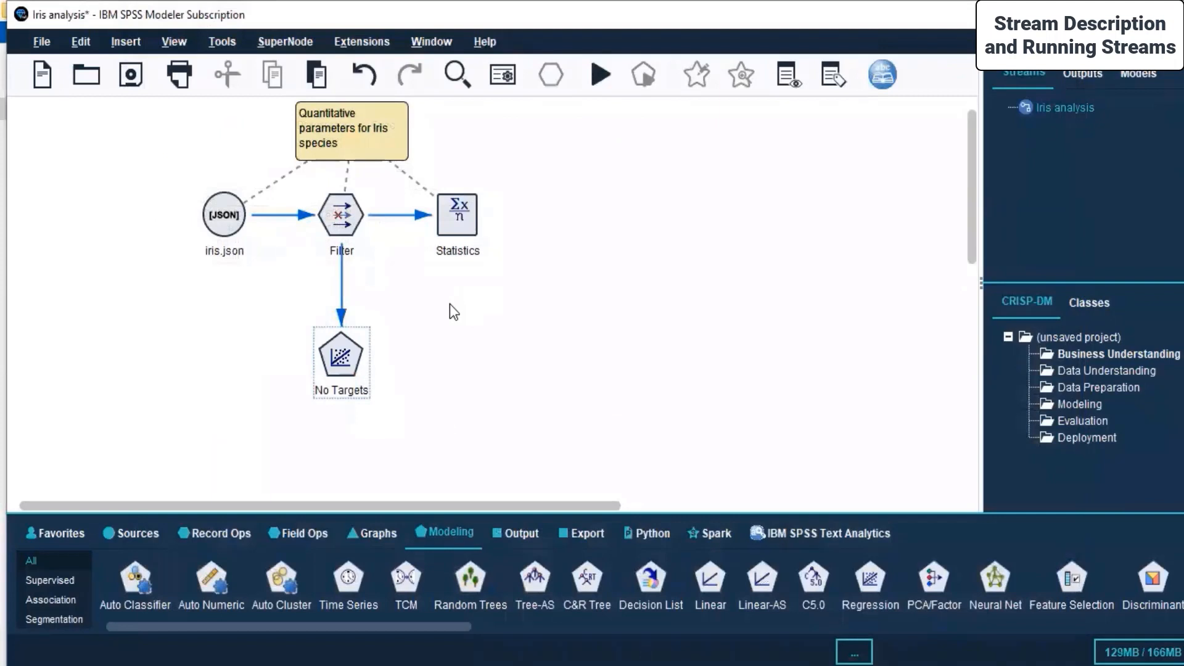
# Disconnect the Regression node from the stream and connect the Filter node to it again.
pyautogui.rightClick(333, 364)
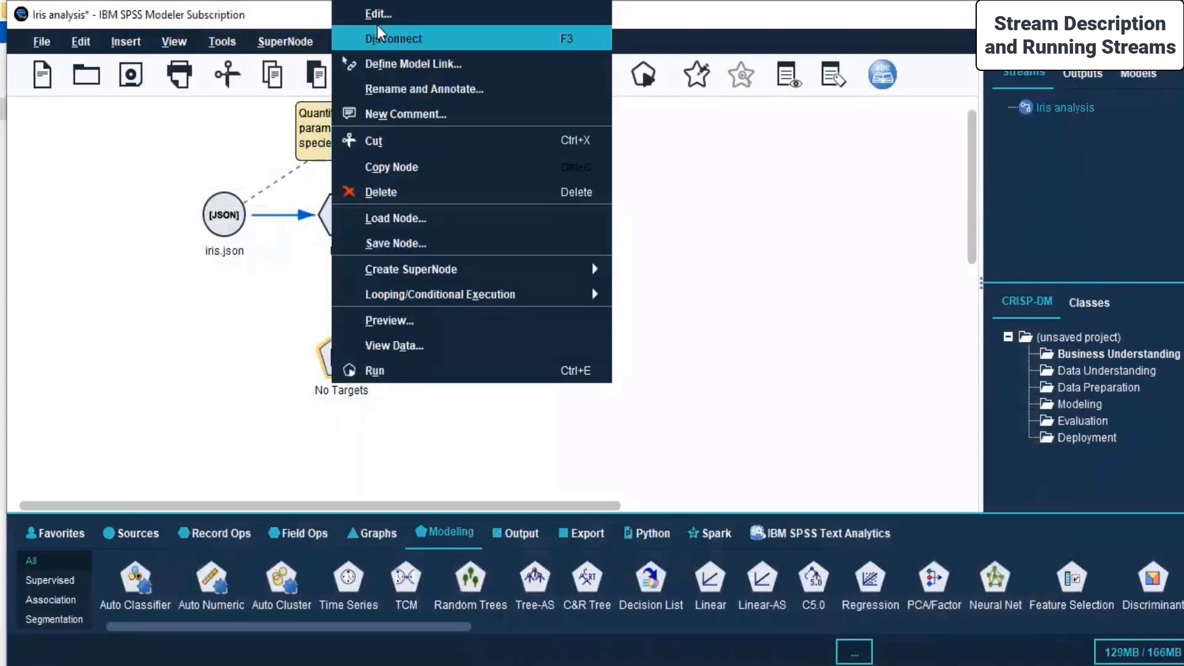
pyautogui.click(379, 35)
pyautogui.click(343, 232)
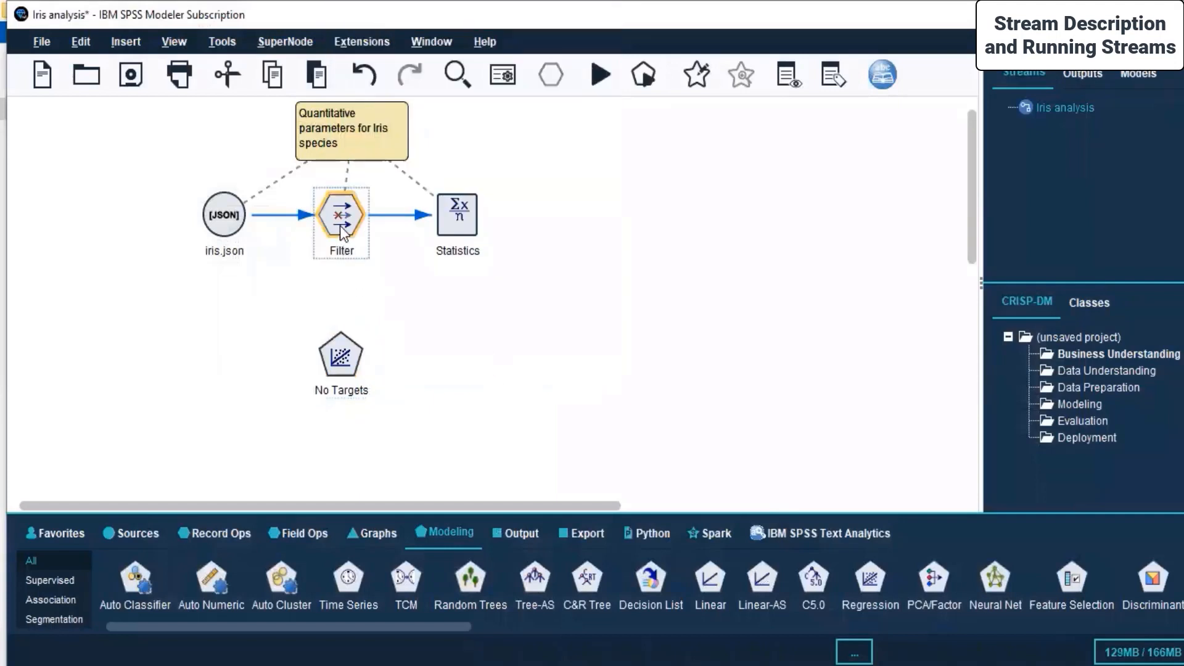
pyautogui.rightClick(343, 231)
pyautogui.click(369, 264)
pyautogui.click(345, 359)
# Reopen the Regression node's settings, check its model options, and close them without making changes.
pyautogui.rightClick(346, 359)
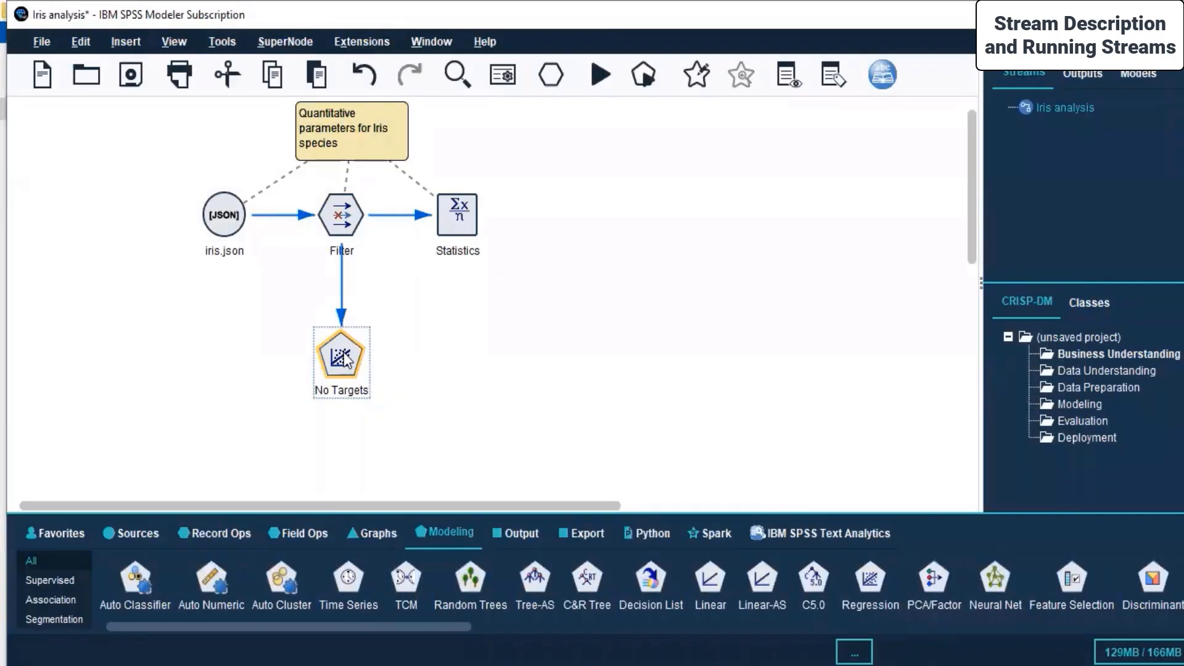
pyautogui.click(417, 15)
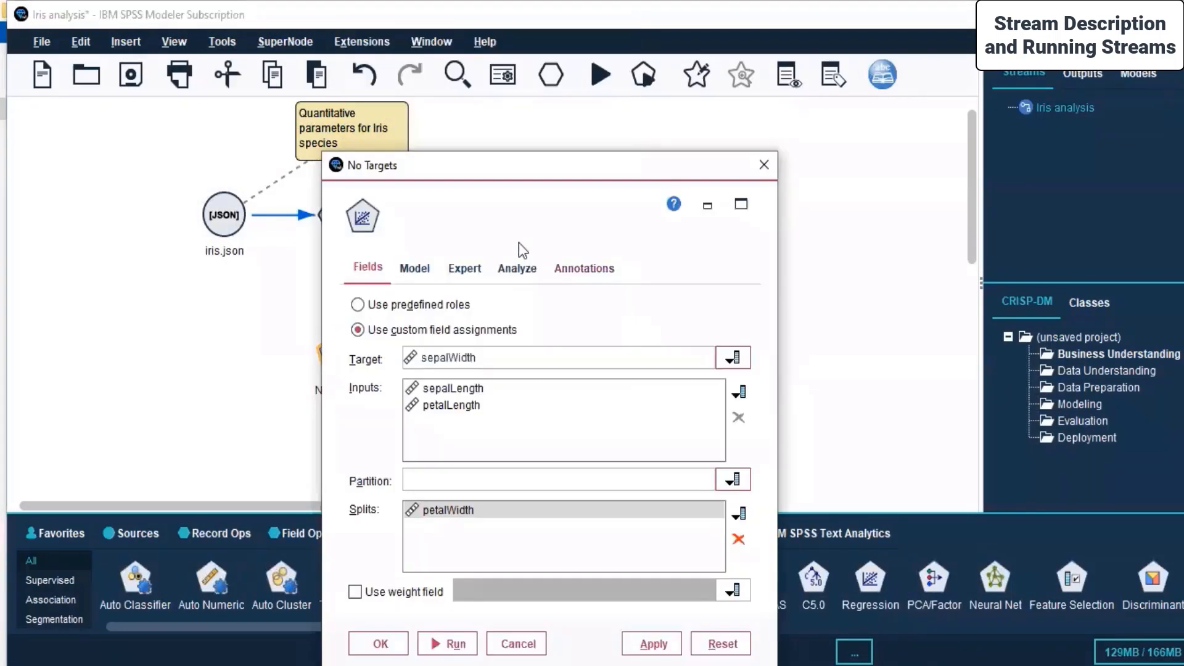
pyautogui.click(422, 271)
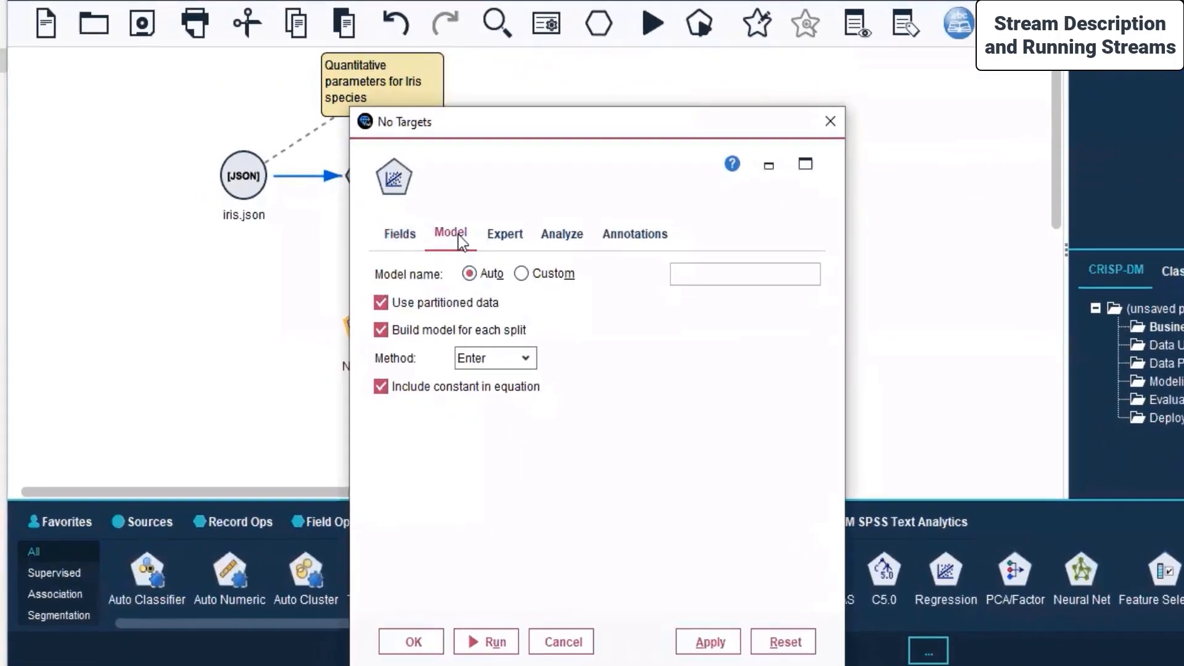
pyautogui.click(841, 129)
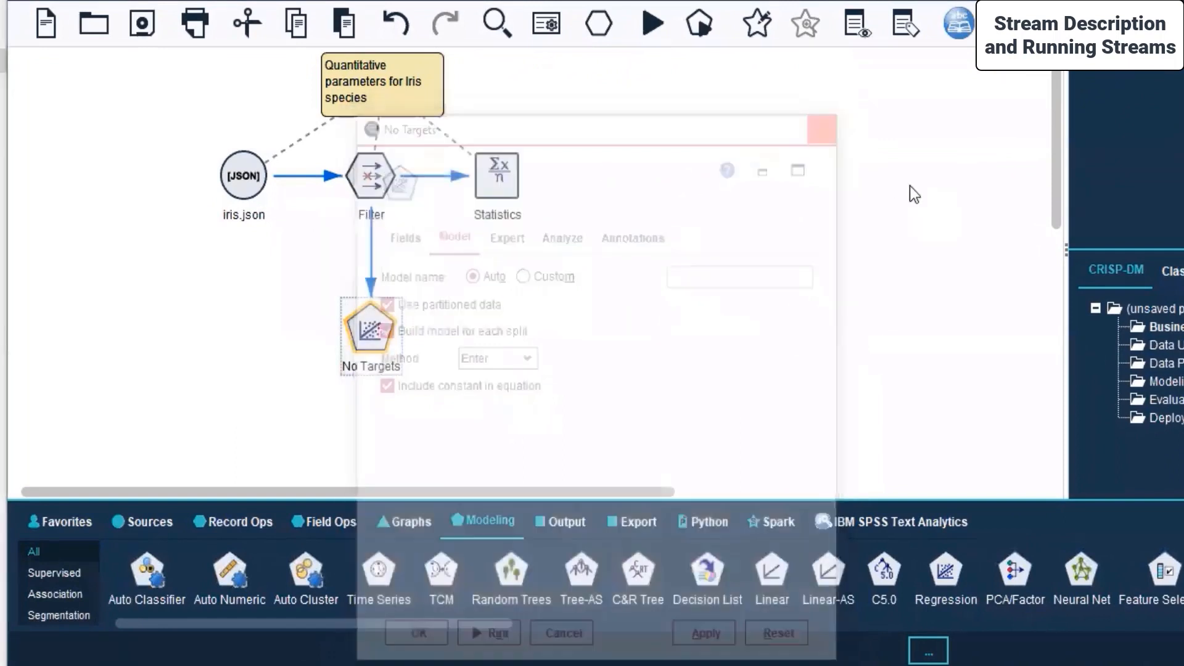
# Open the iris.json source node's field types and read the values for all fields.
pyautogui.click(248, 175)
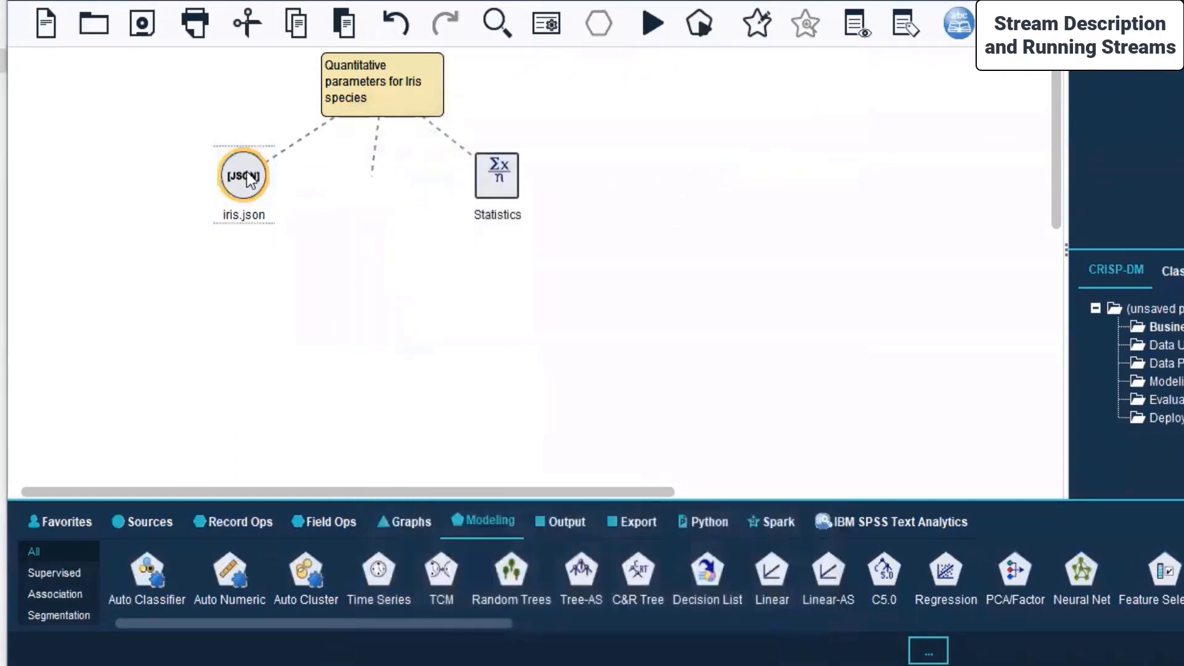
pyautogui.rightClick(248, 174)
pyautogui.press('Escape')
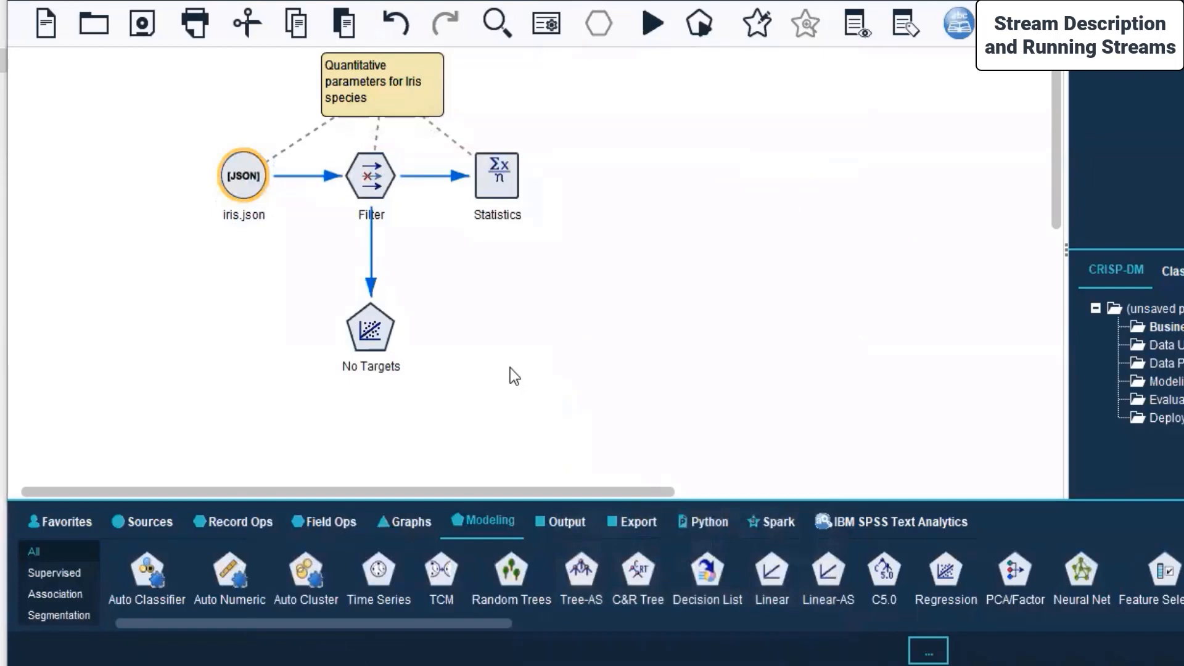
pyautogui.doubleClick(236, 180)
pyautogui.rightClick(239, 180)
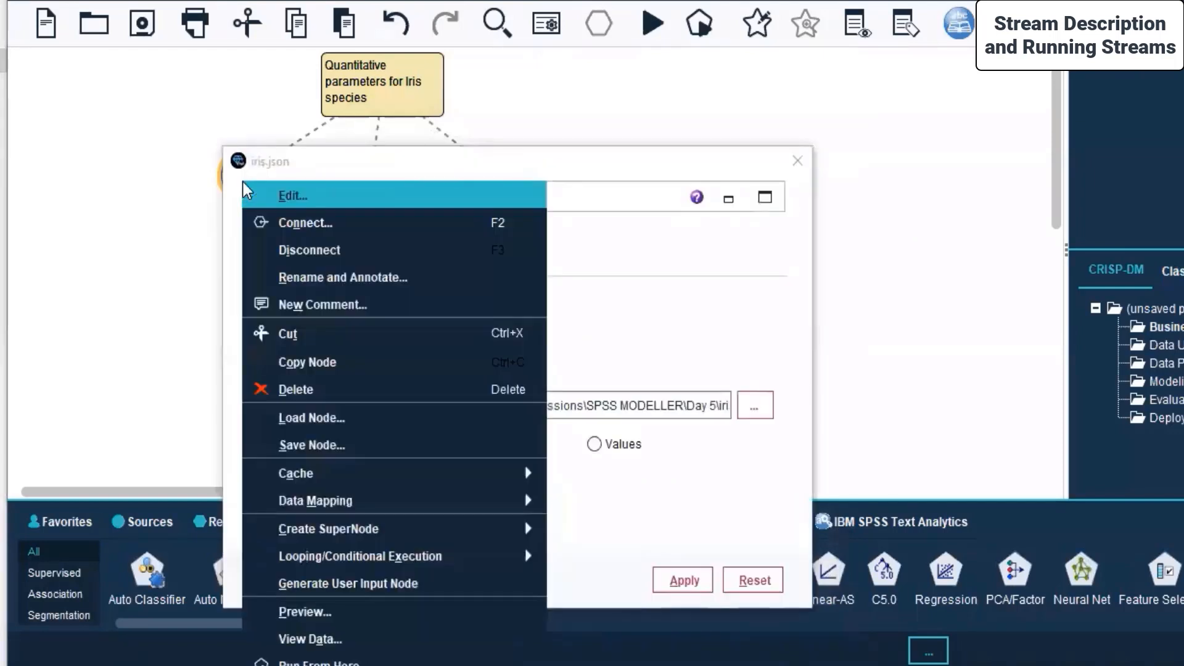
pyautogui.click(632, 147)
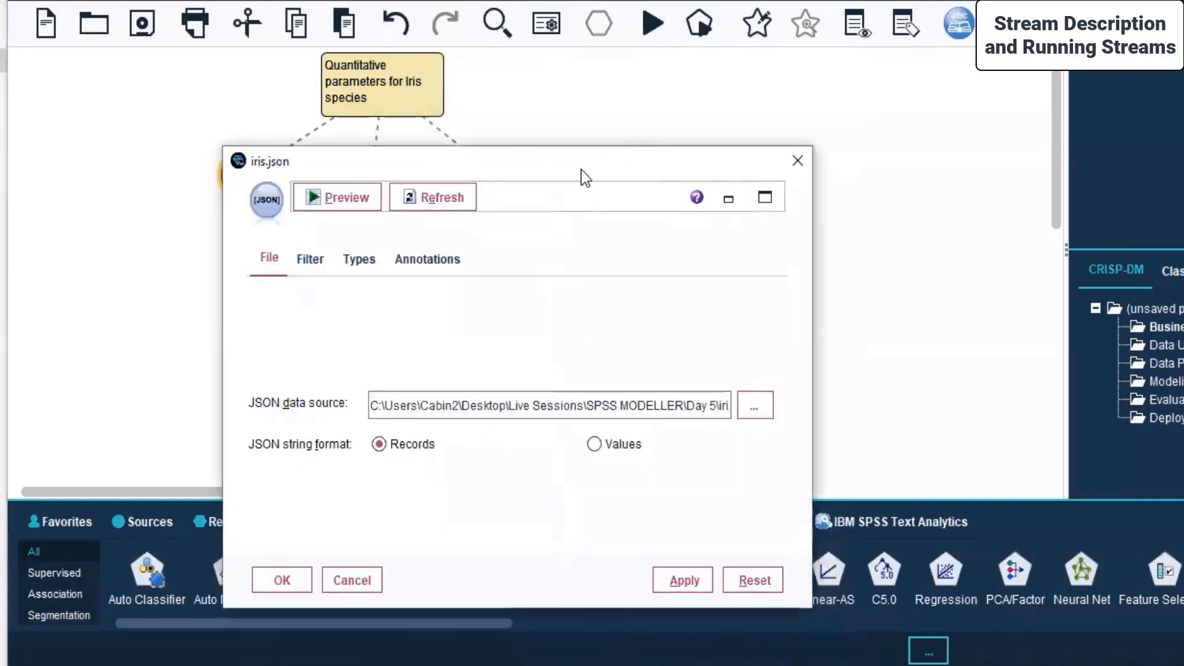
pyautogui.moveTo(594, 163); pyautogui.dragTo(712, 91)
pyautogui.click(476, 187)
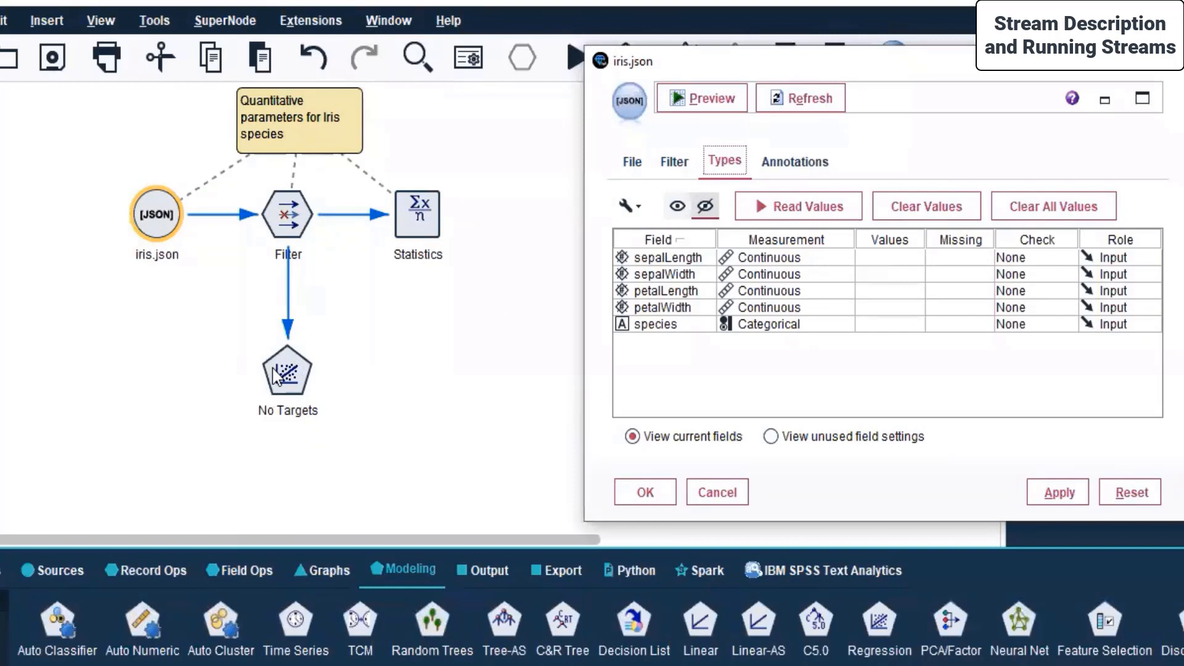
pyautogui.click(784, 210)
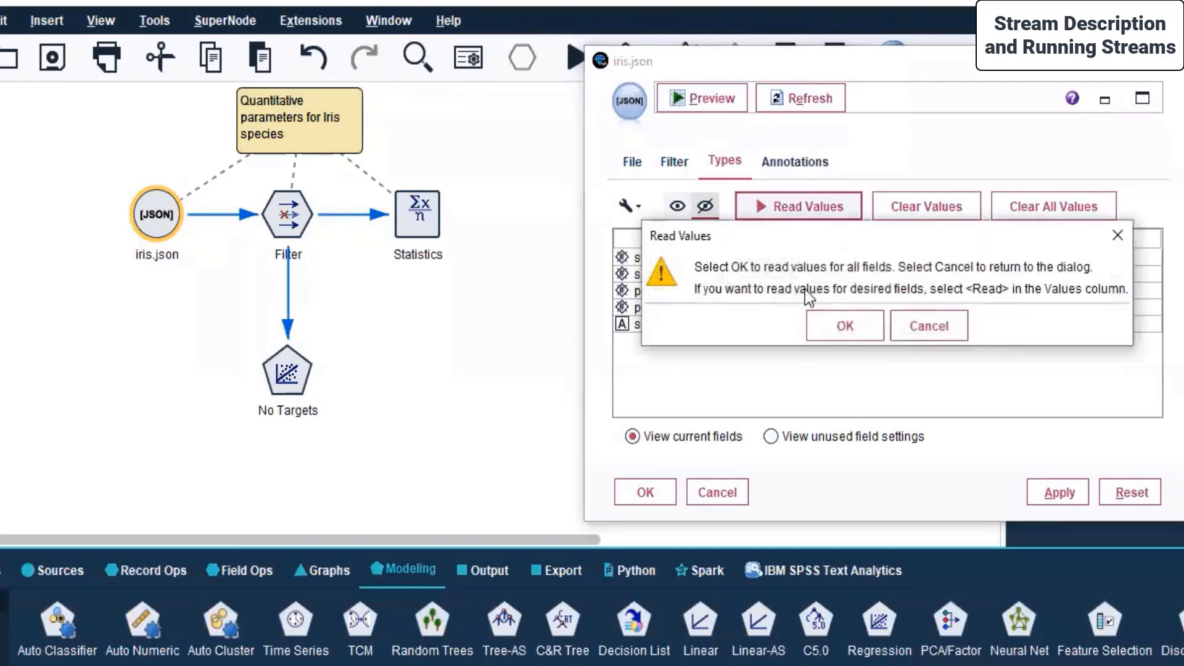
pyautogui.click(840, 330)
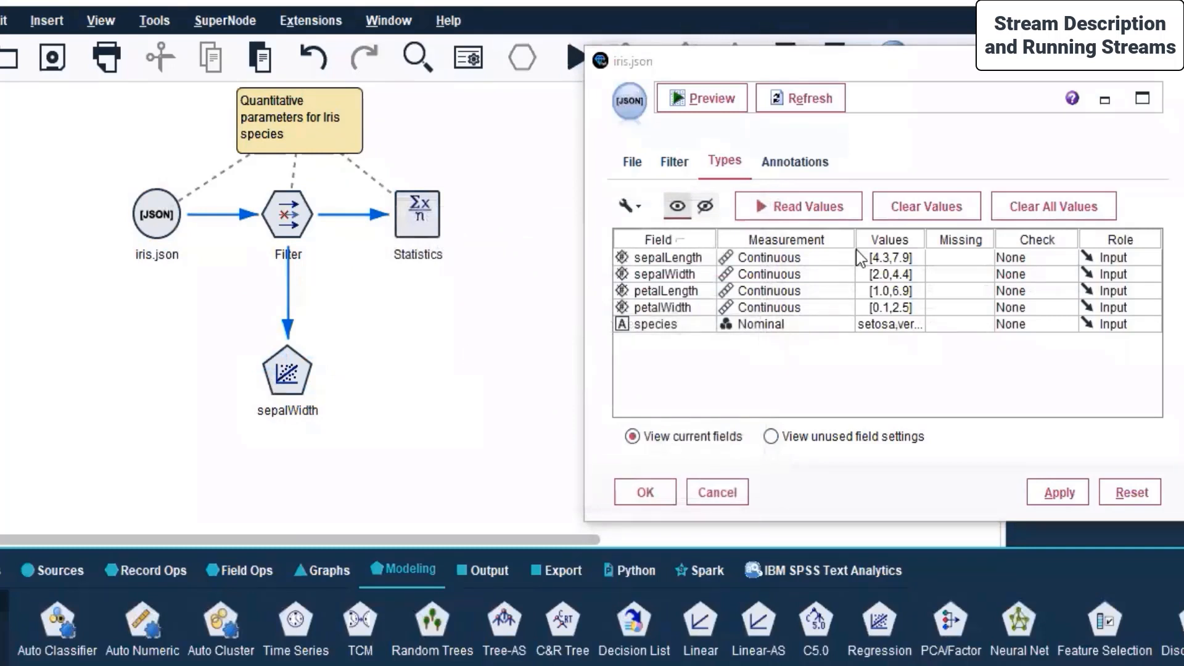
# Preview the iris.json source data, then apply the field type settings and close the node.
pyautogui.moveTo(891, 73); pyautogui.dragTo(803, 55)
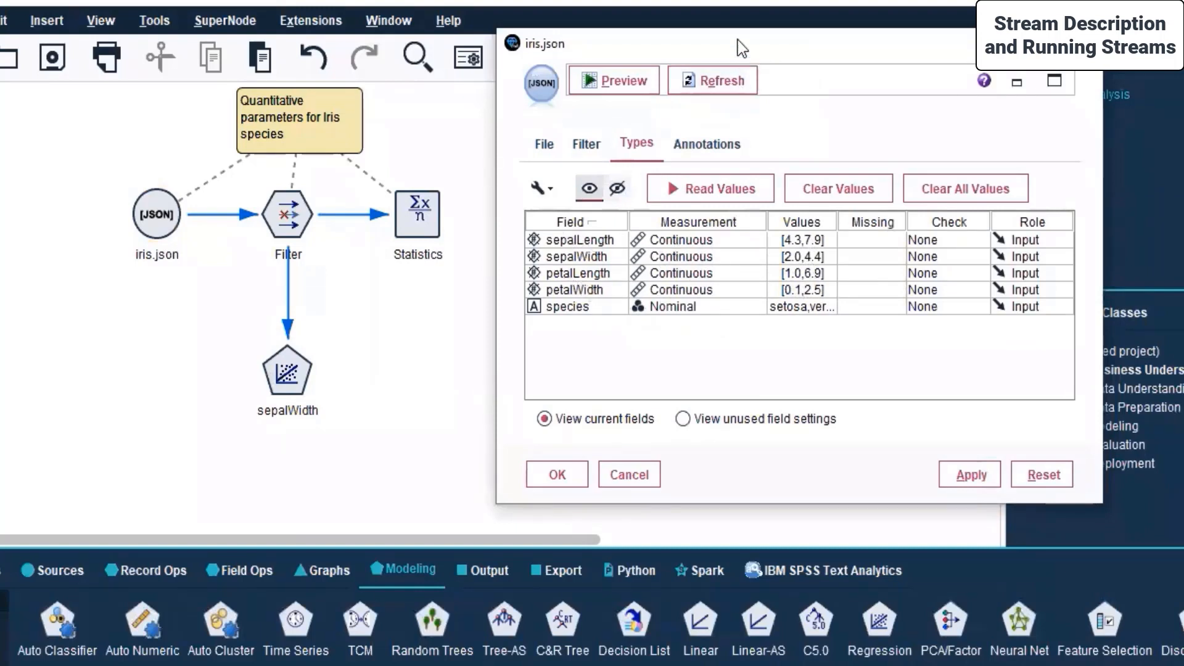
pyautogui.moveTo(737, 39); pyautogui.dragTo(721, 25)
pyautogui.click(576, 63)
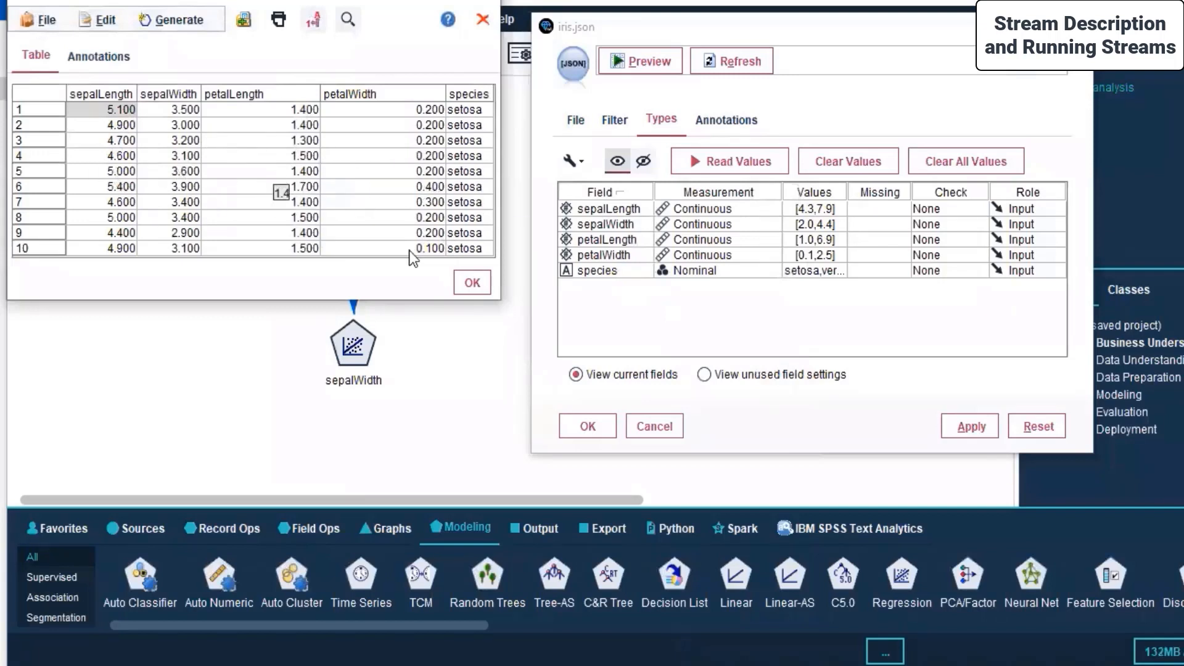
pyautogui.click(966, 428)
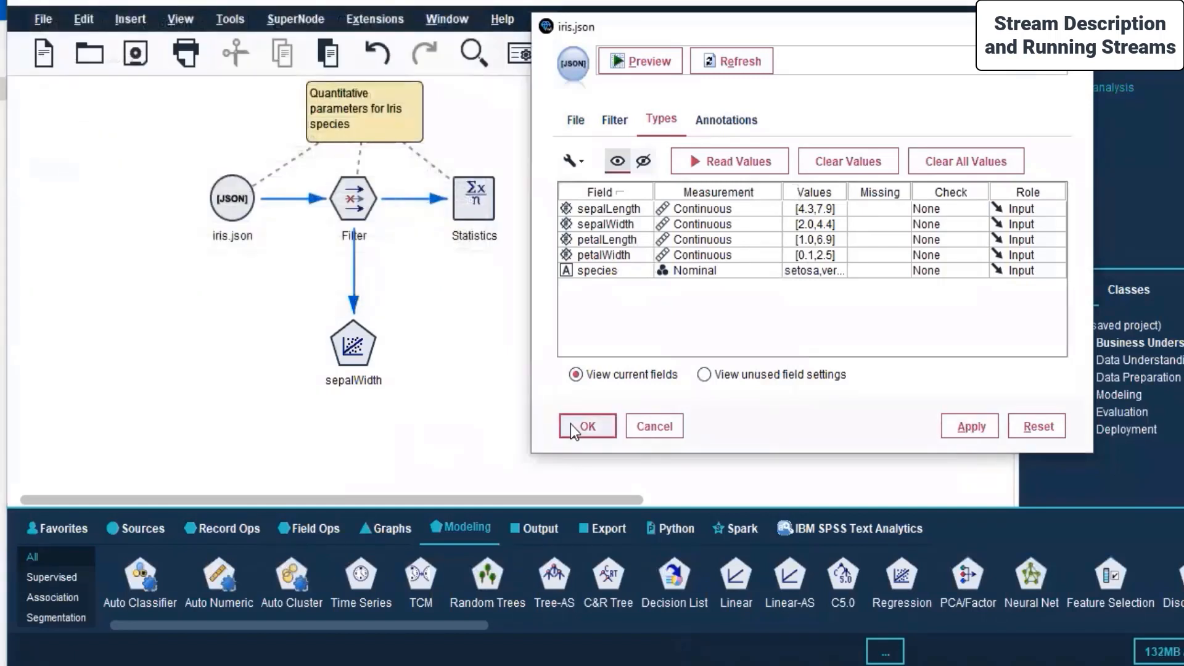
pyautogui.click(585, 426)
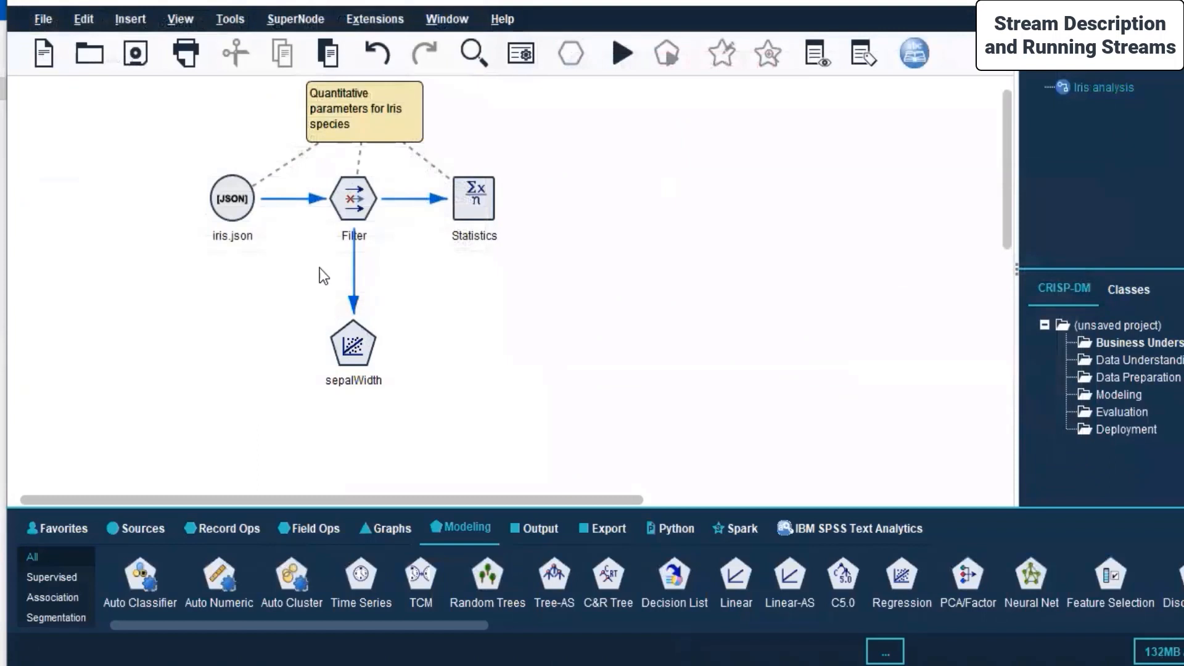
# Run the sepalWidth Regression node to build its model.
pyautogui.click(347, 343)
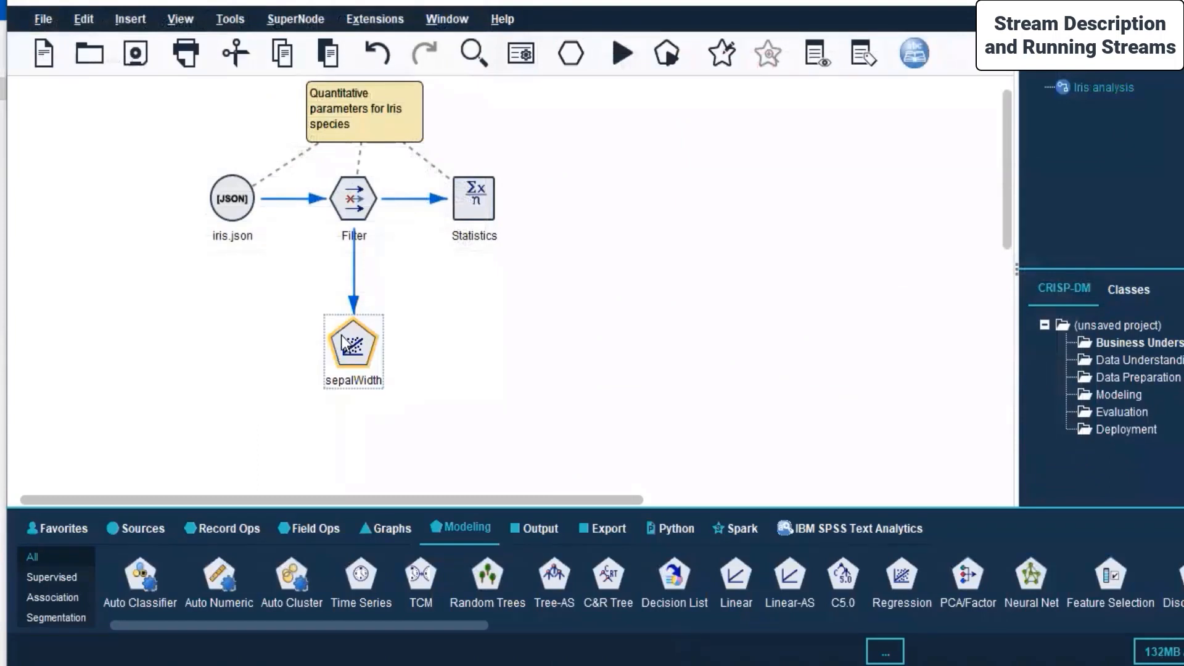
pyautogui.rightClick(341, 335)
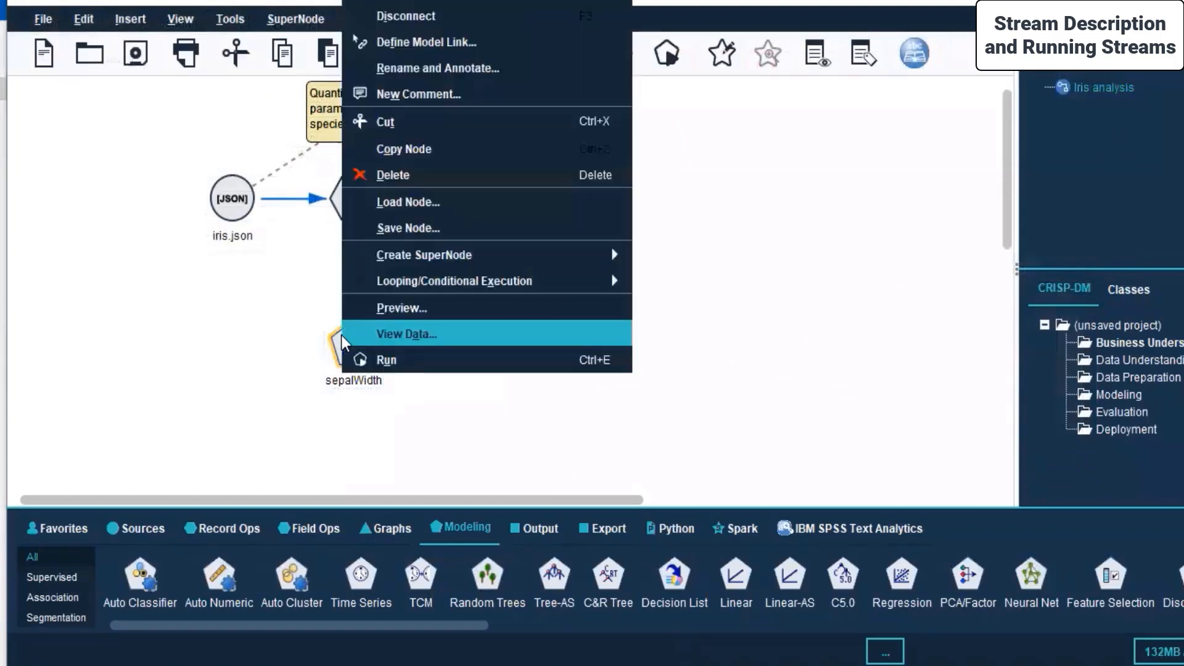
pyautogui.click(390, 360)
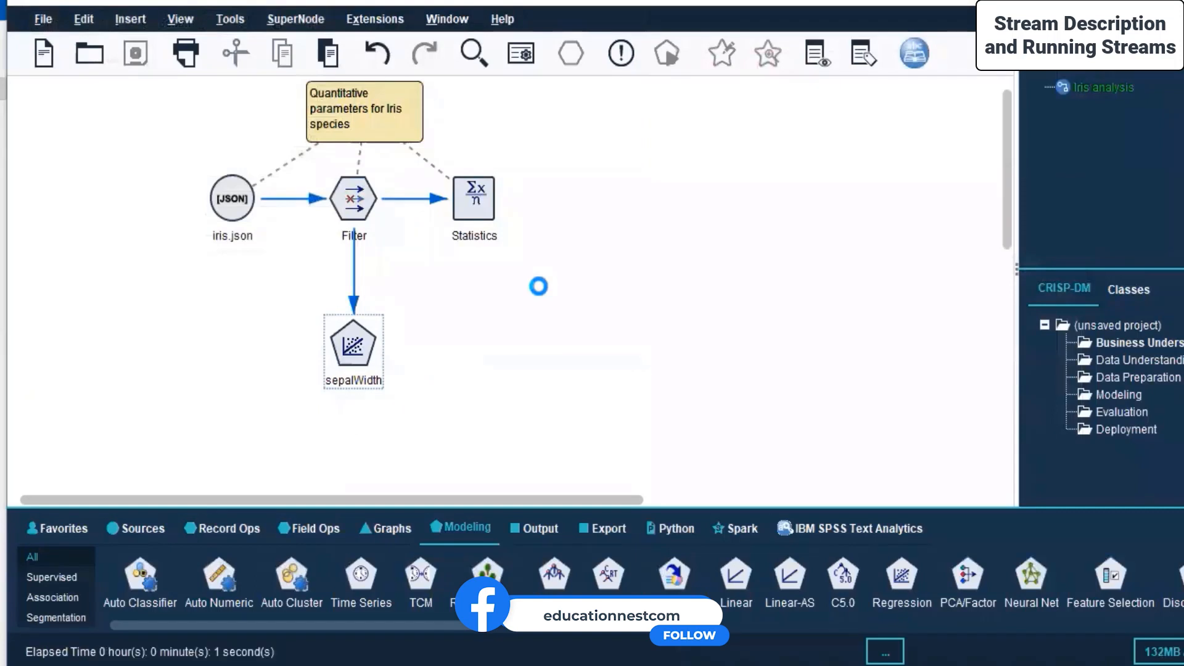
pyautogui.moveTo(616, 189); pyautogui.dragTo(854, 139)
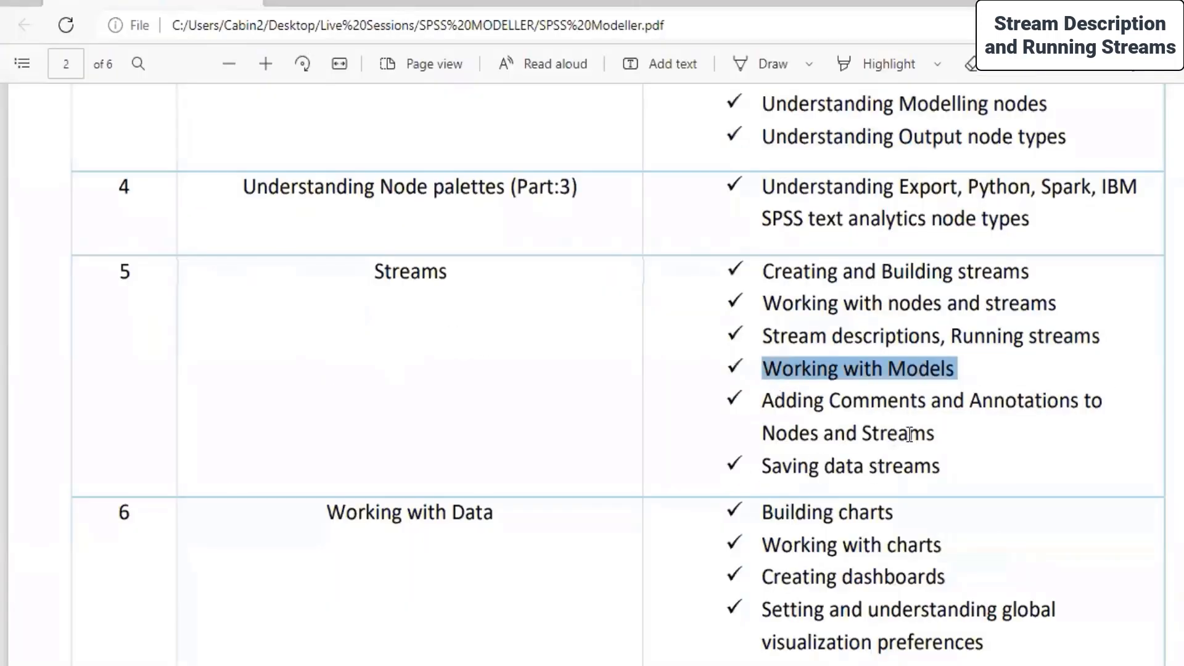
# Return to SPSS Modeler, create a new stream, and save it as Iris in the Day 5 folder.
pyautogui.click(471, 402)
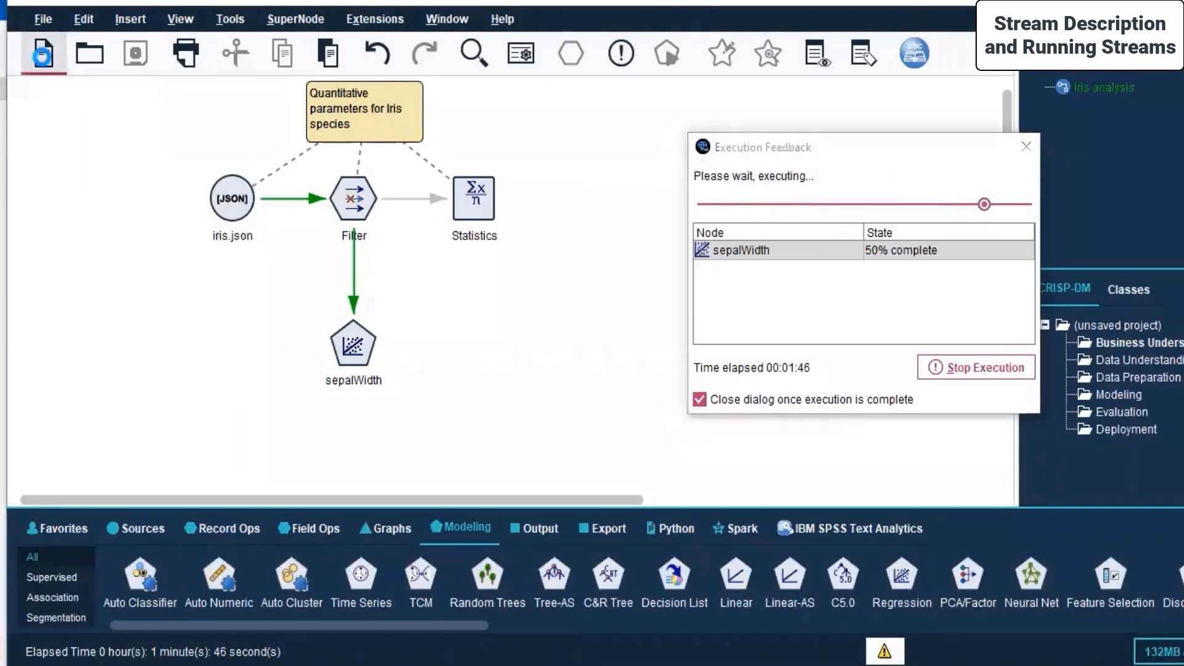
pyautogui.click(42, 55)
pyautogui.rightClick(1100, 106)
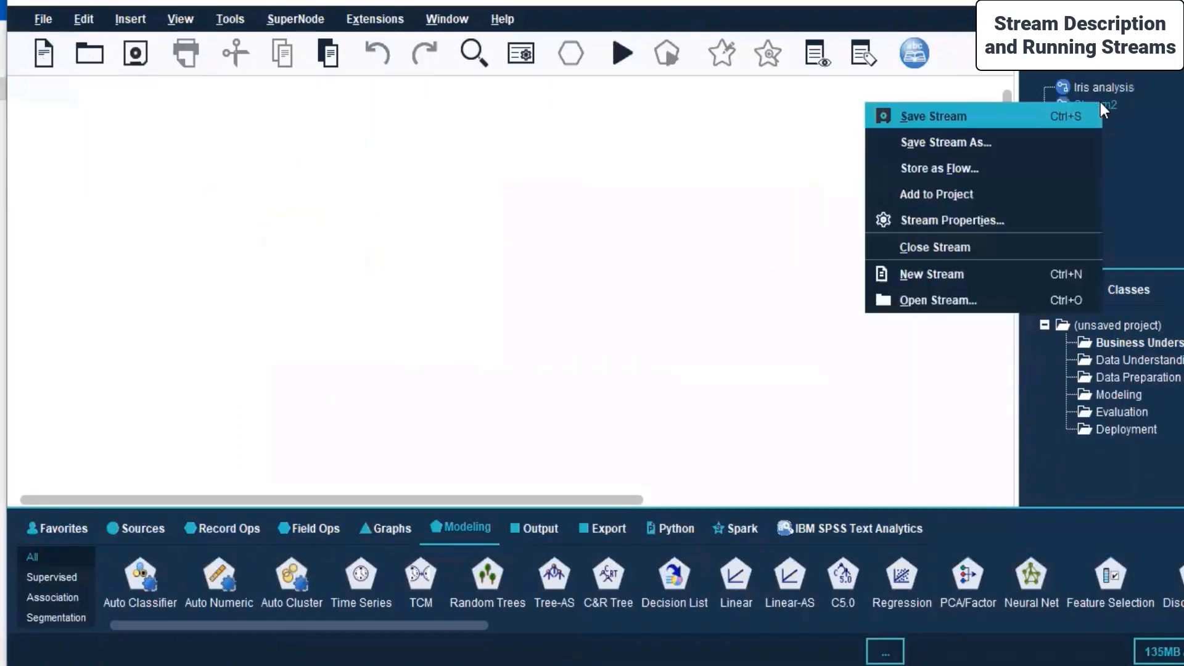
pyautogui.click(911, 116)
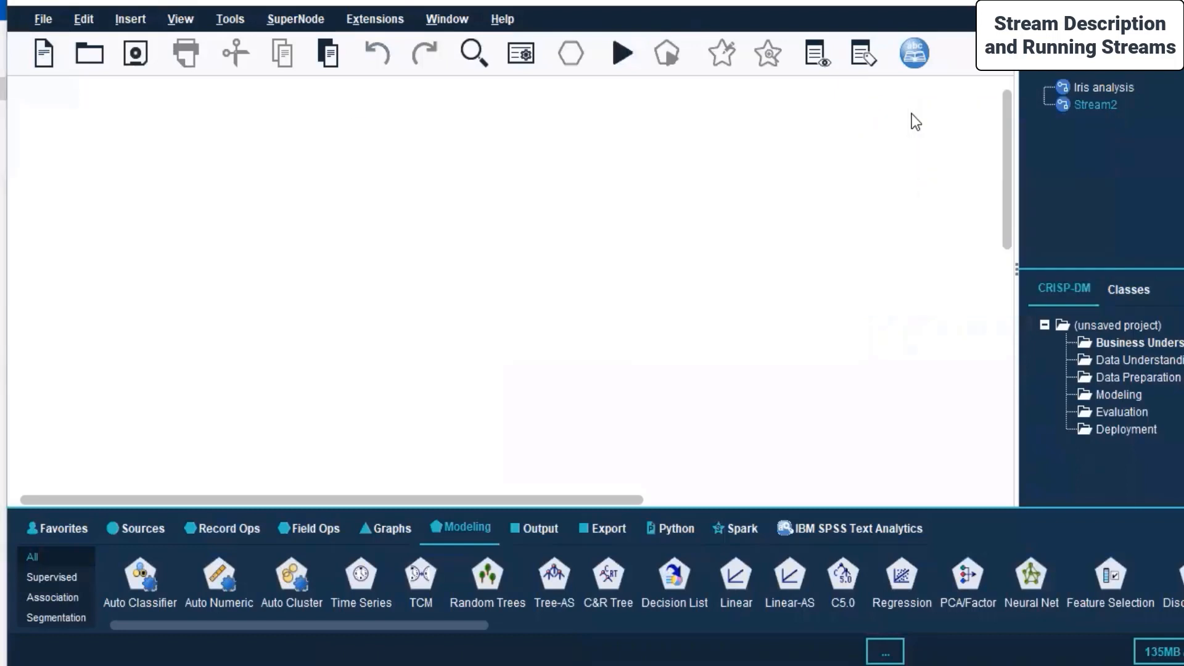
pyautogui.press('BackSpace')
pyautogui.press('BackSpace')
pyautogui.press('BackSpace')
pyautogui.press('BackSpace')
pyautogui.press('BackSpace')
pyautogui.press('BackSpace')
pyautogui.press('BackSpace')
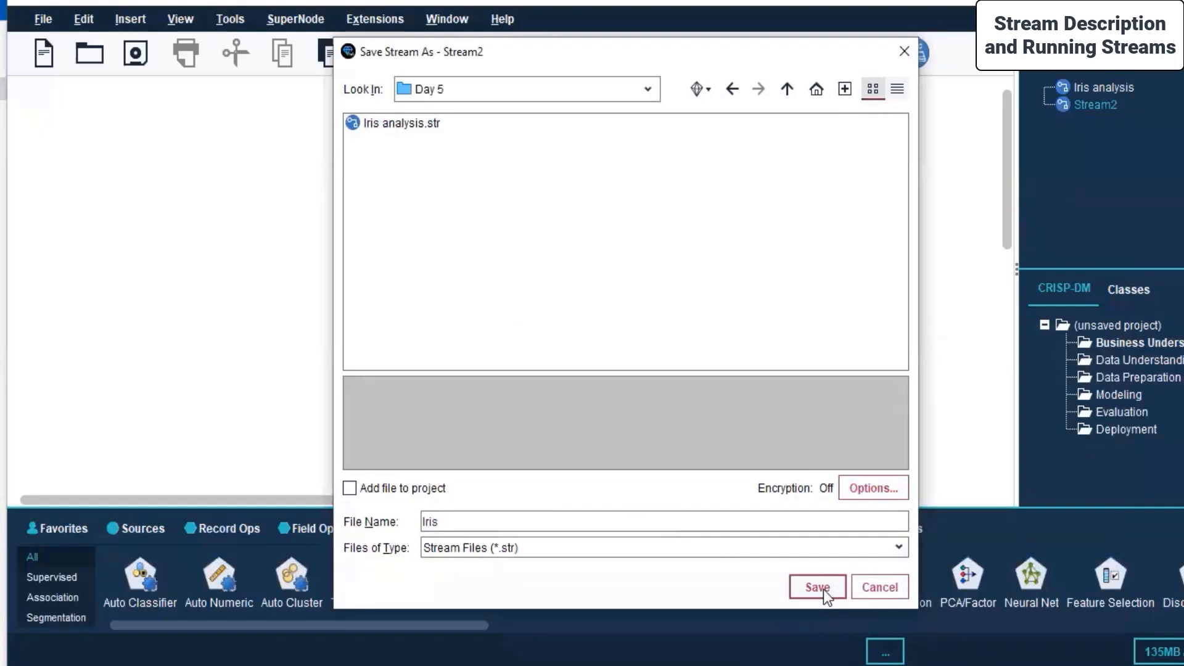
pyautogui.click(715, 553)
pyautogui.click(567, 564)
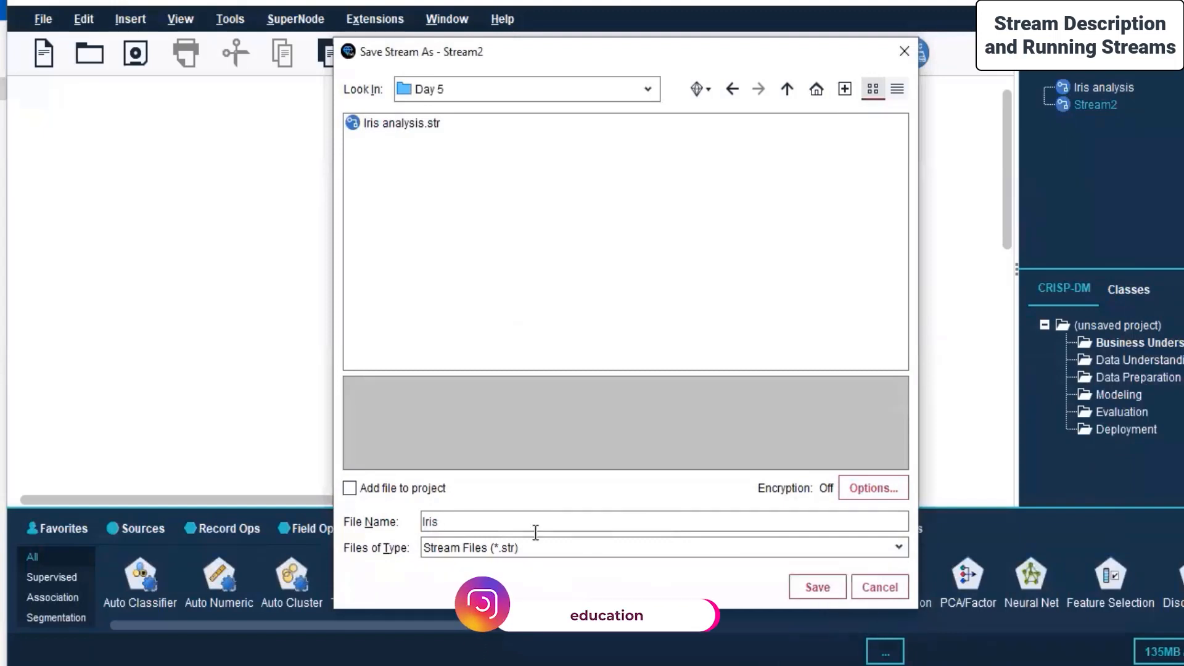
pyautogui.click(808, 587)
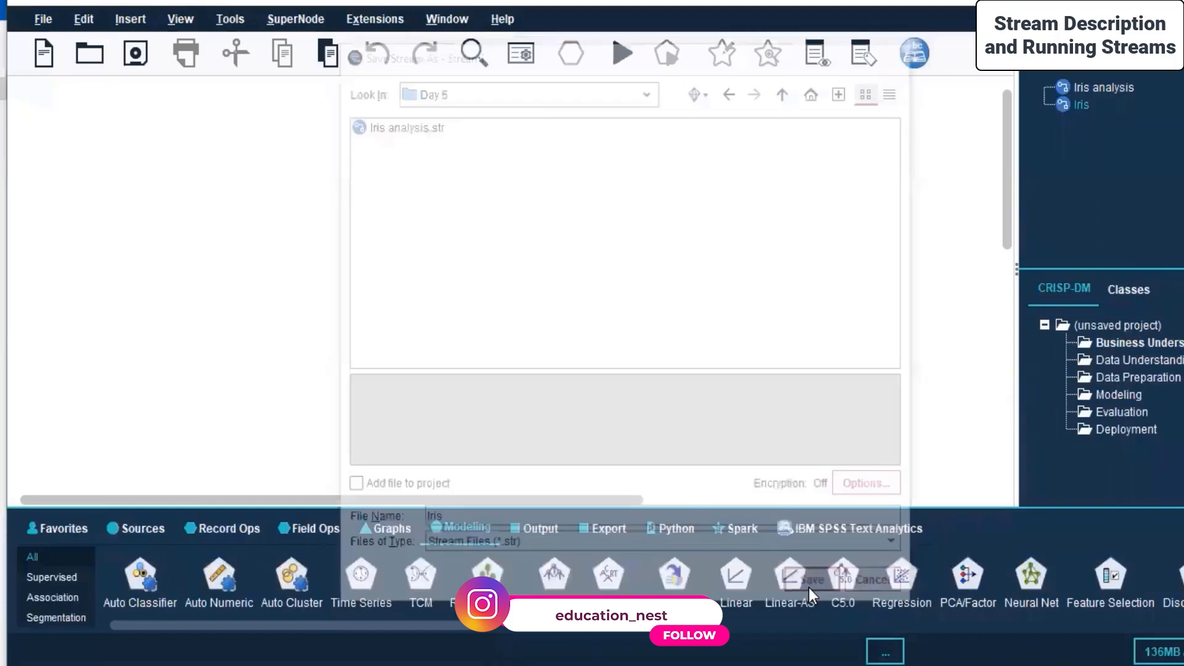
# Switch back to the Iris analysis stream and move the generated sepalWidth model nugget to the right of the Regression node.
pyautogui.click(1099, 87)
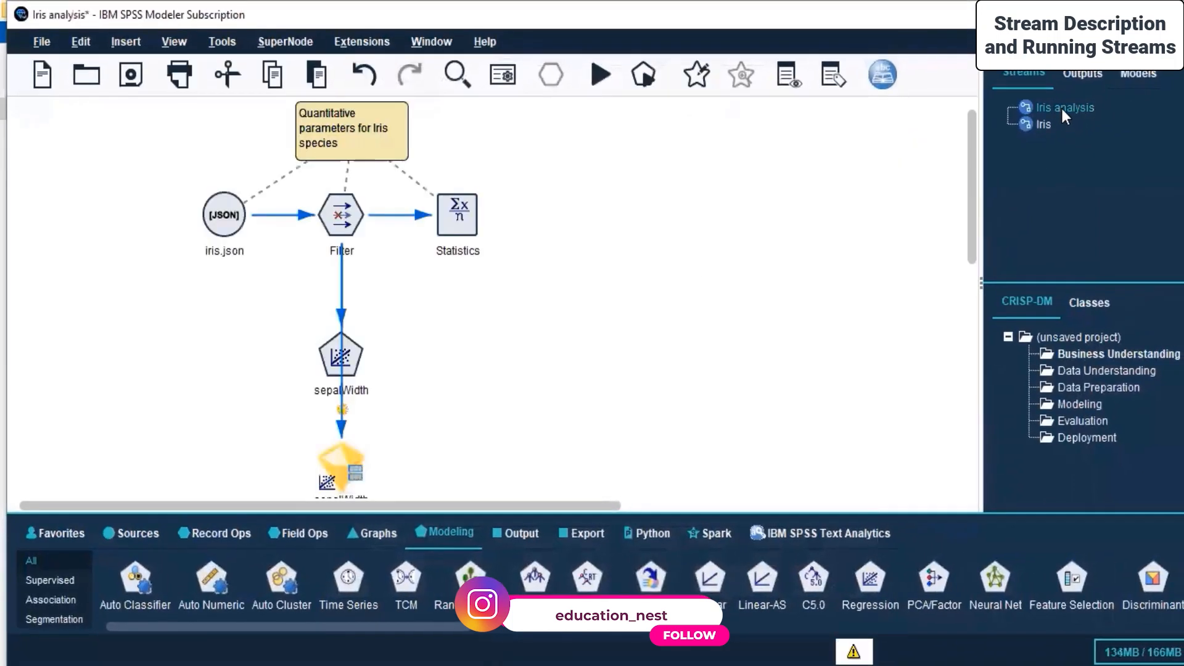
pyautogui.scroll(-5, 612, 341)
pyautogui.scroll(5, 614, 341)
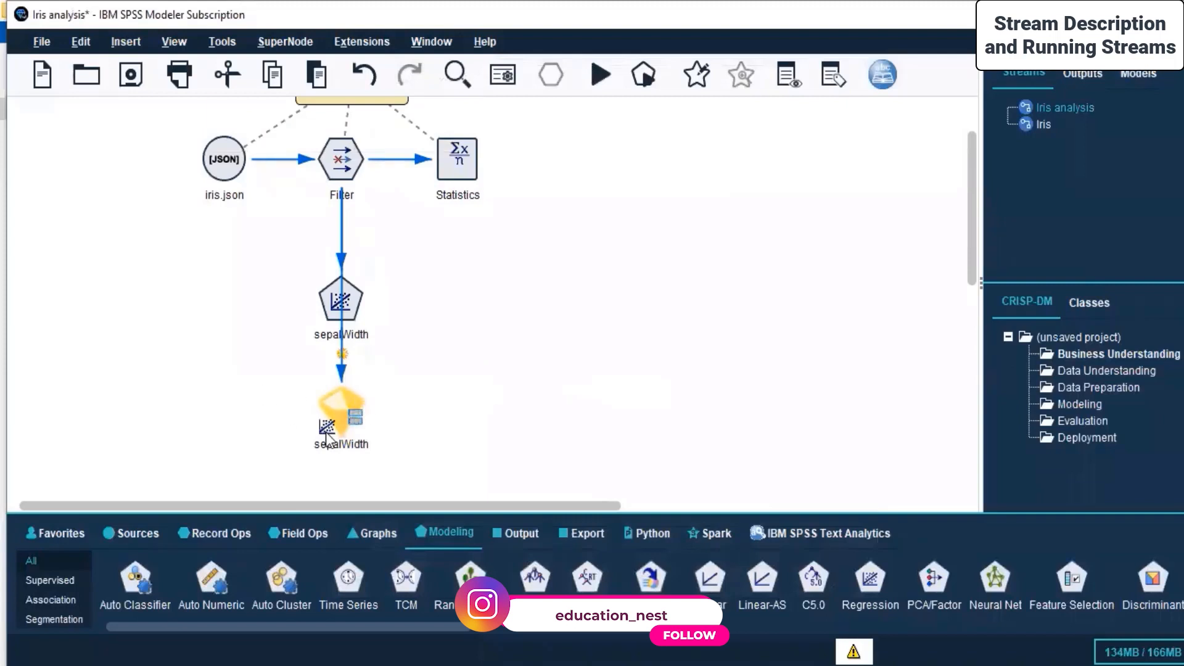
pyautogui.moveTo(338, 406); pyautogui.dragTo(727, 377)
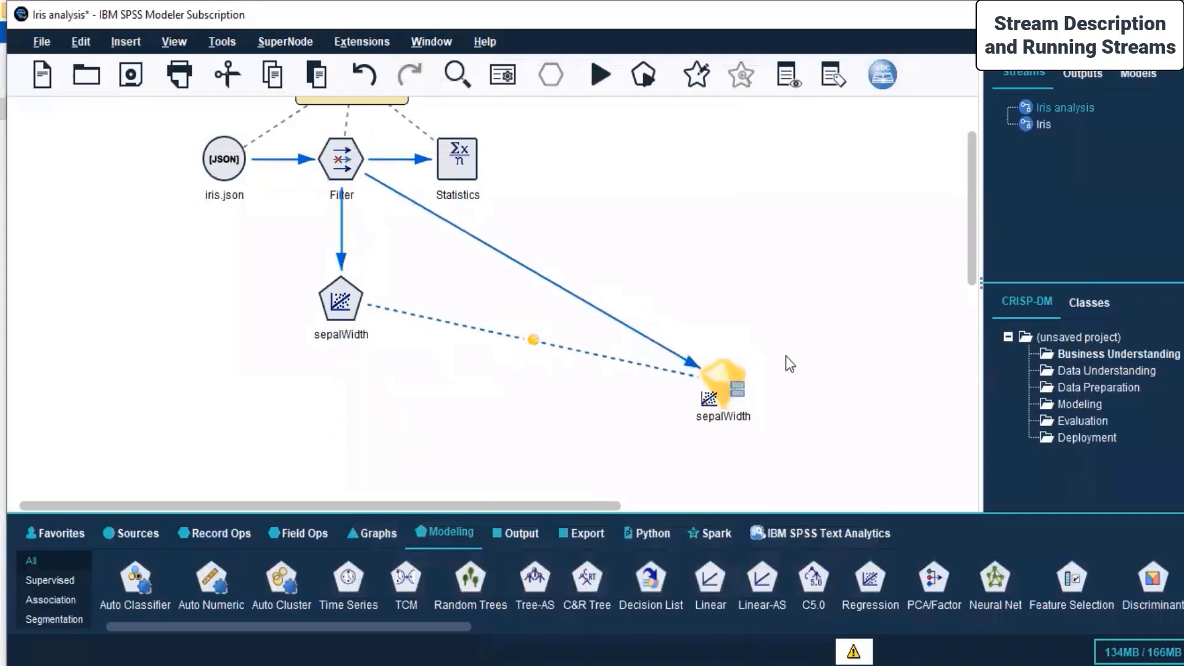
# Open the sepalWidth model nugget and examine the record counts, fields used and correlations of the petalWidth split models.
pyautogui.doubleClick(724, 375)
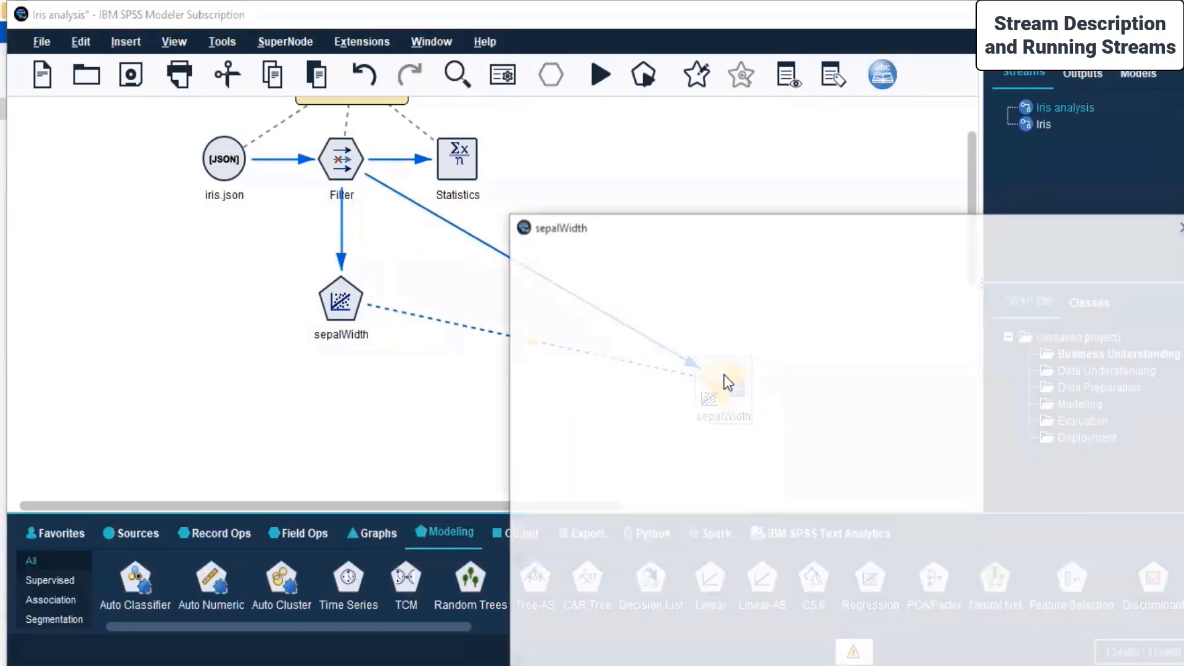
pyautogui.moveTo(791, 229); pyautogui.dragTo(530, 98)
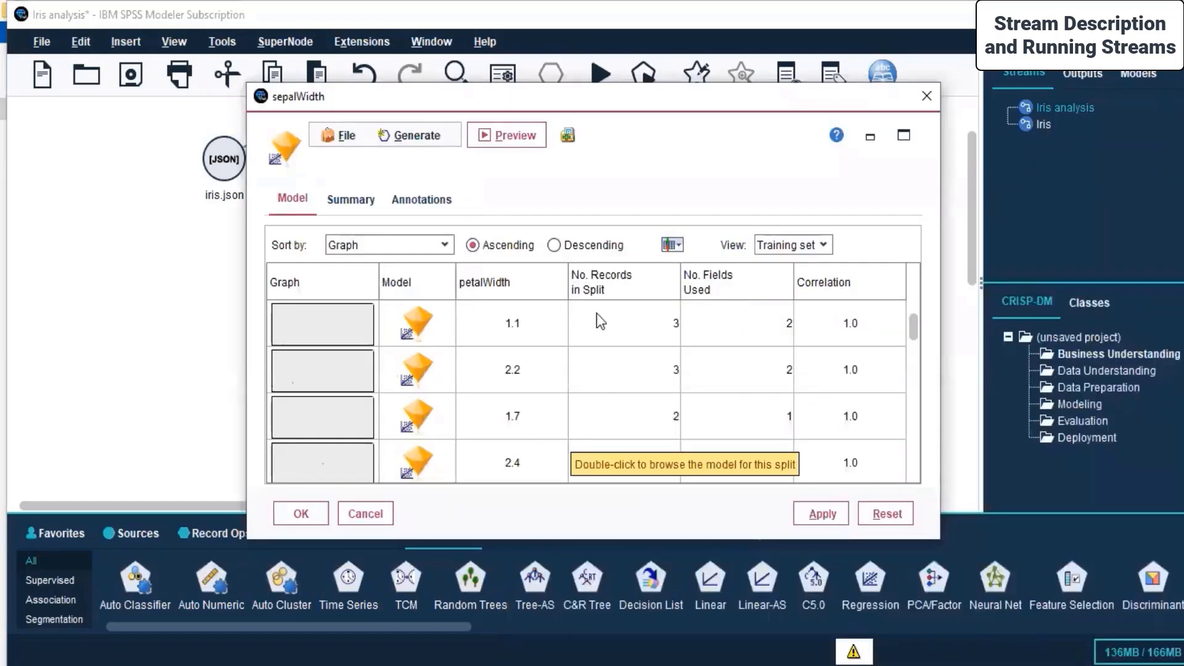
pyautogui.scroll(-5, 600, 321)
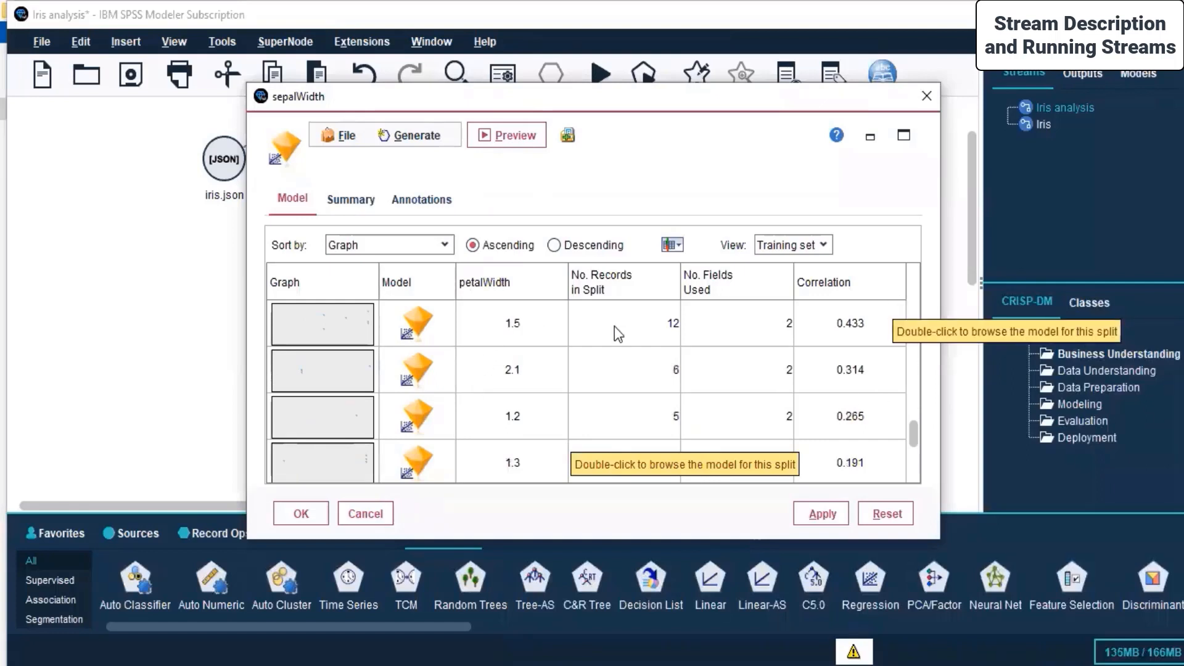
# Review the split-model list, summary and annotations of the sepalWidth model nugget.
pyautogui.scroll(-1, 720, 323)
pyautogui.scroll(6, 720, 323)
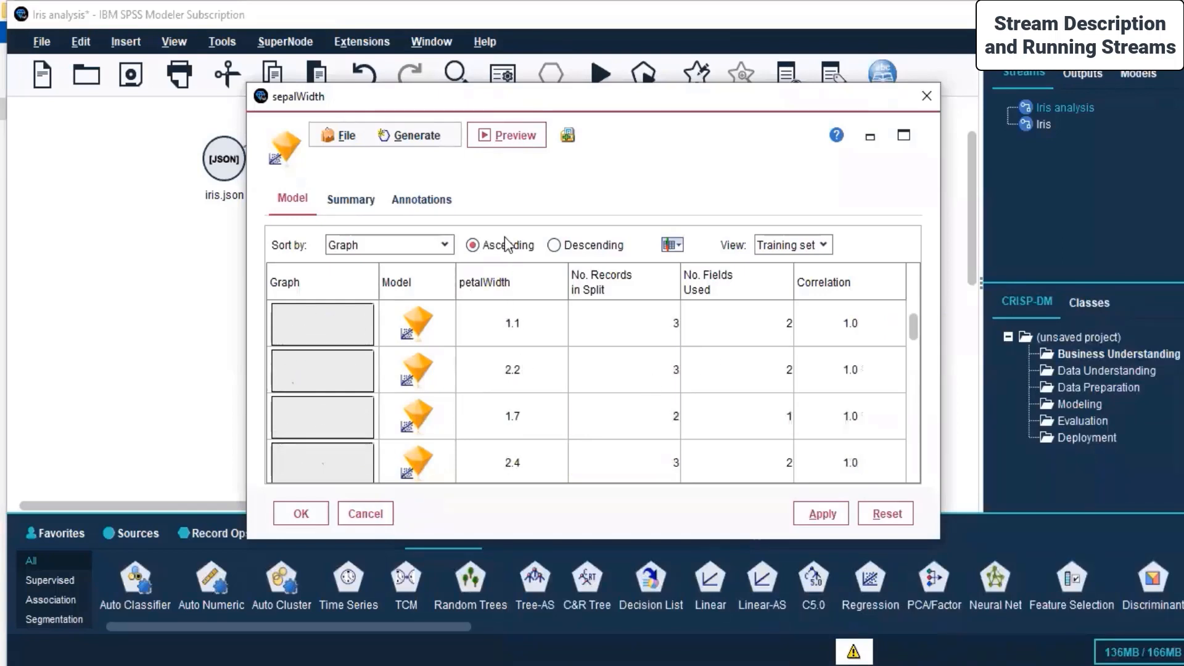
pyautogui.click(341, 207)
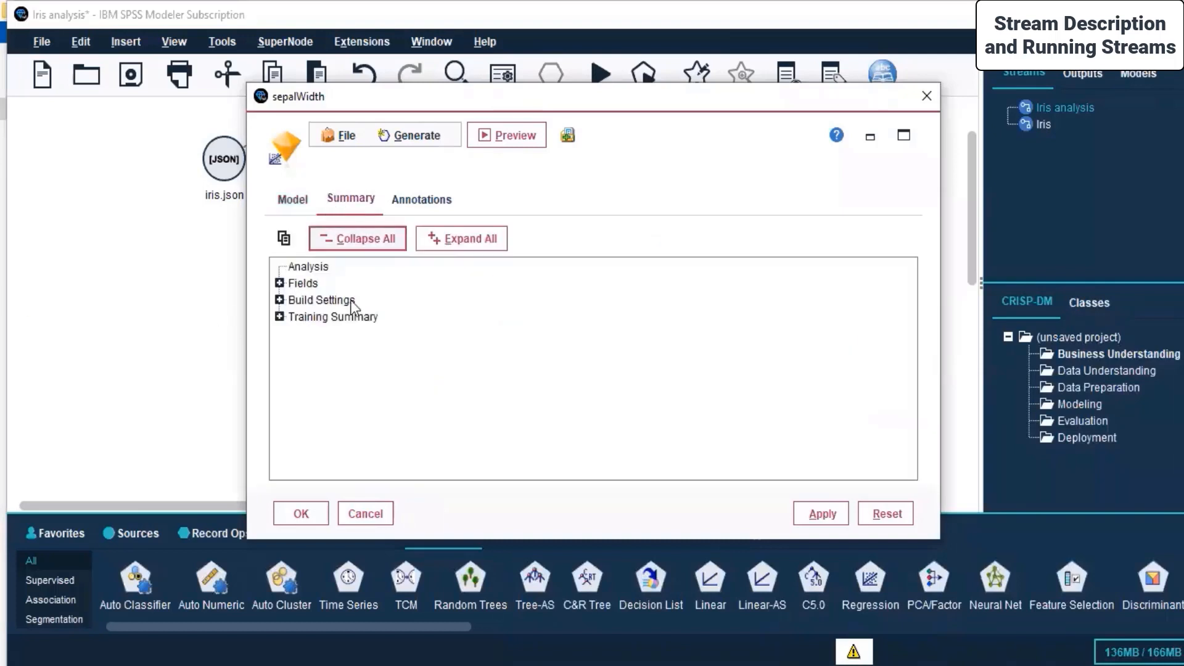
pyautogui.click(420, 201)
pyautogui.click(288, 199)
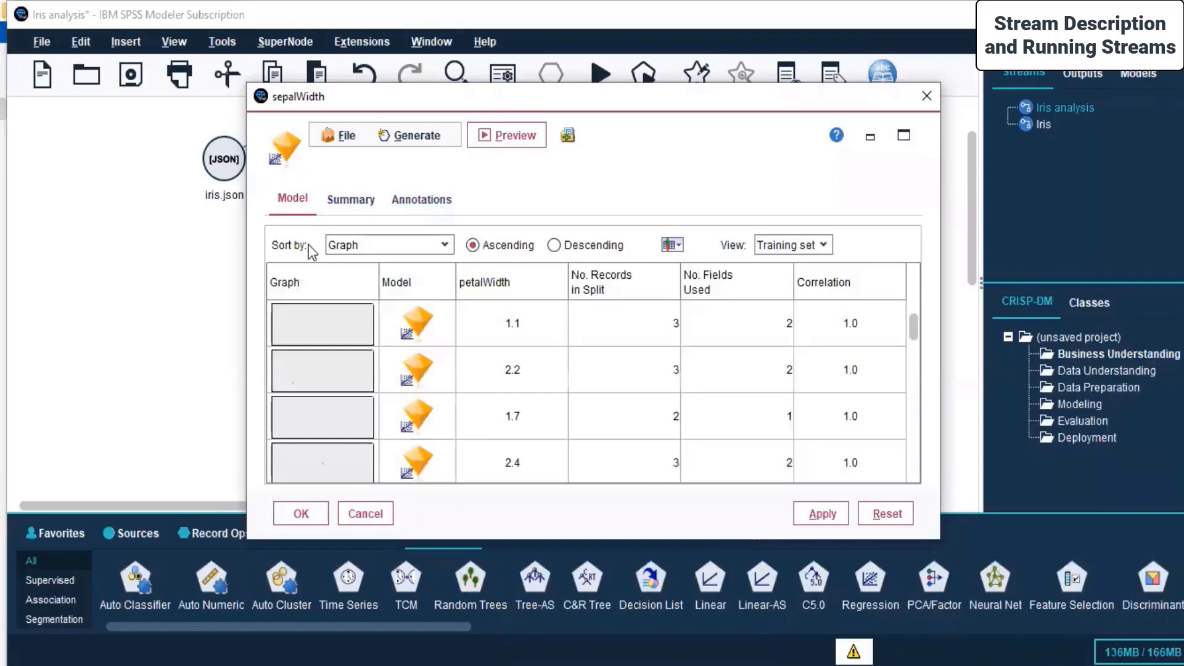
# Browse the sepalWidth split model for petalWidth 1.3 and examine its regression equation.
pyautogui.scroll(-2, 292, 362)
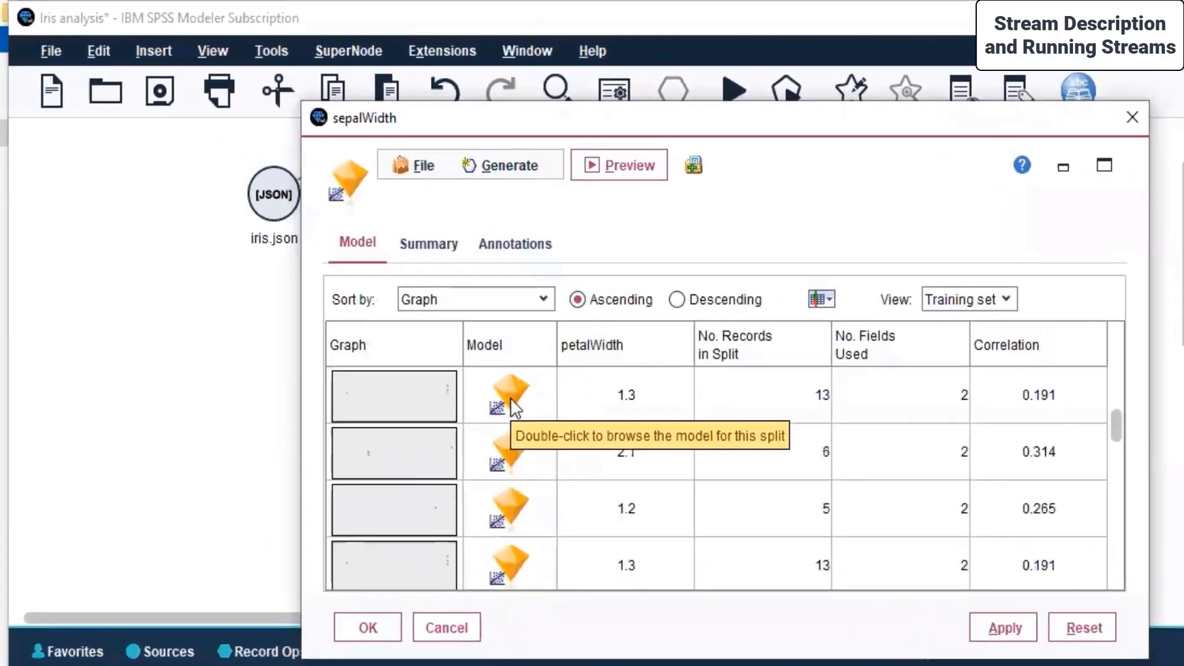
pyautogui.click(420, 332)
pyautogui.doubleClick(512, 399)
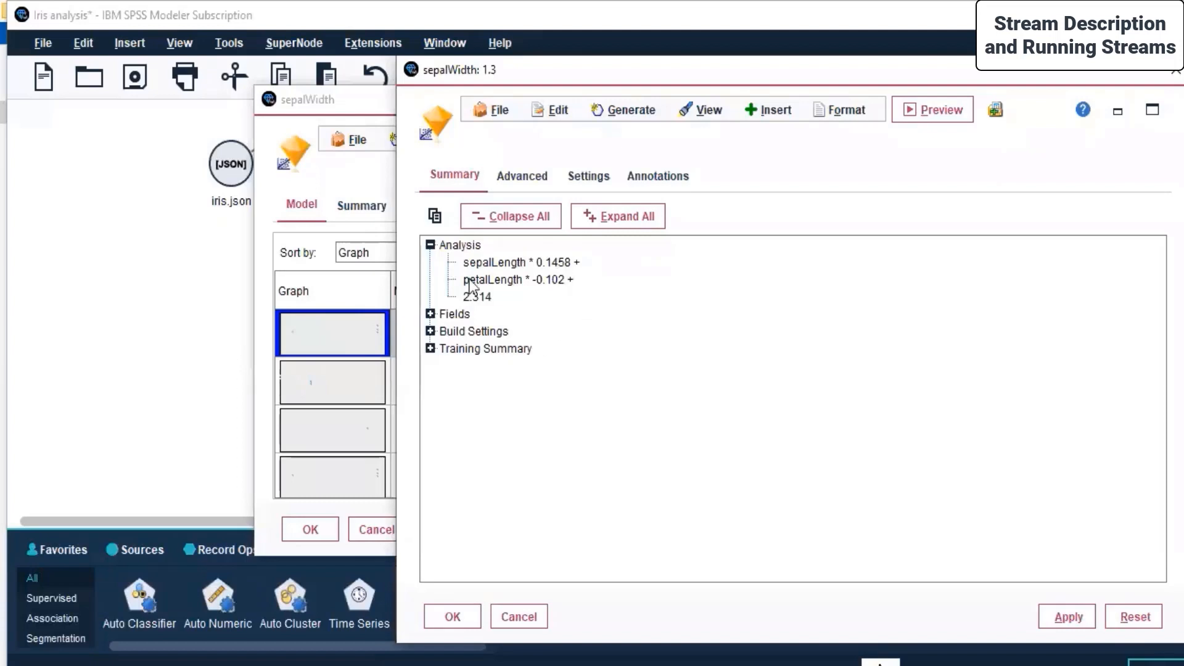
# Return to the sepalWidth nugget's own window and check its overall summary and annotations.
pyautogui.click(330, 104)
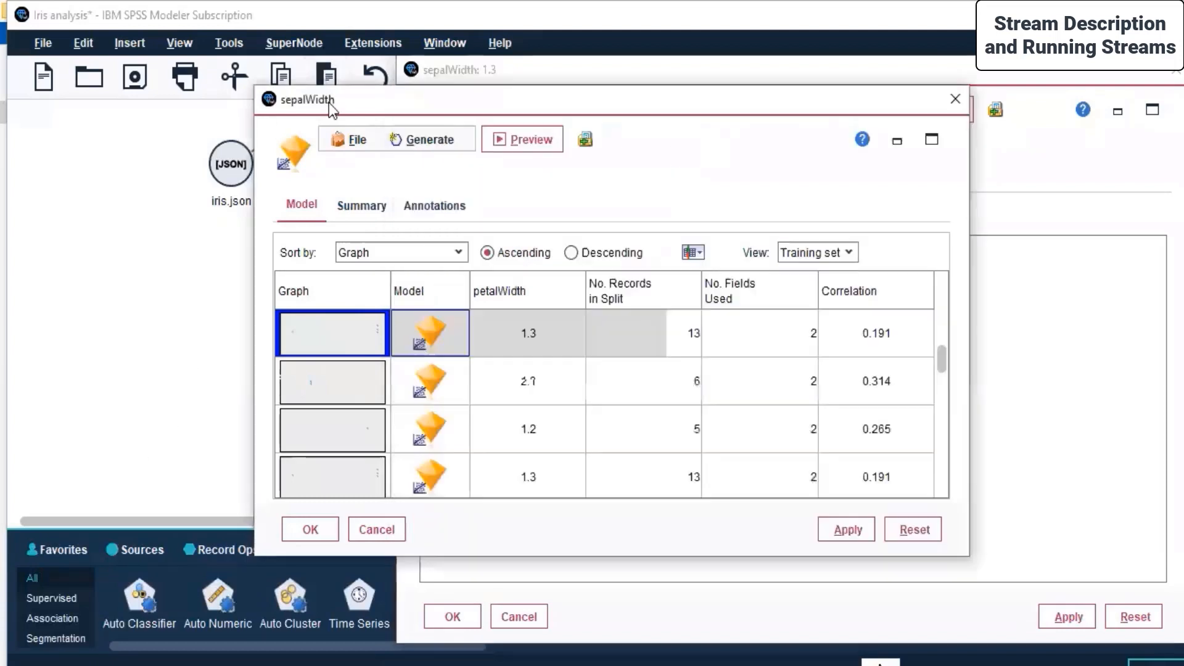
pyautogui.click(363, 206)
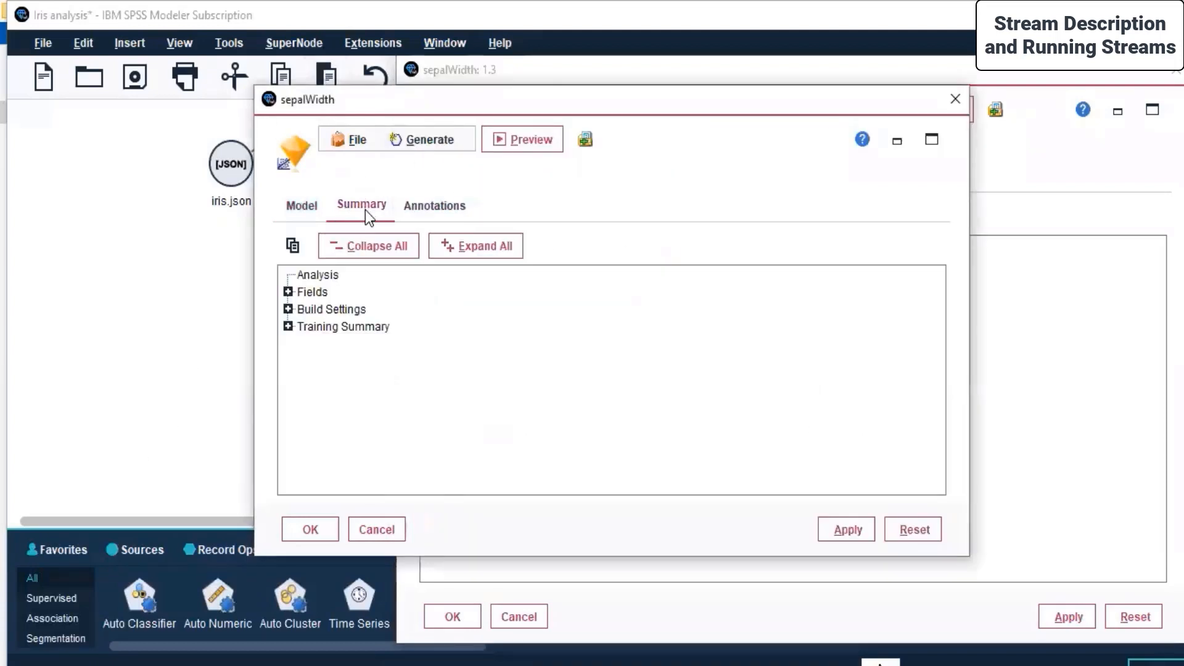
pyautogui.click(457, 210)
pyautogui.click(184, 263)
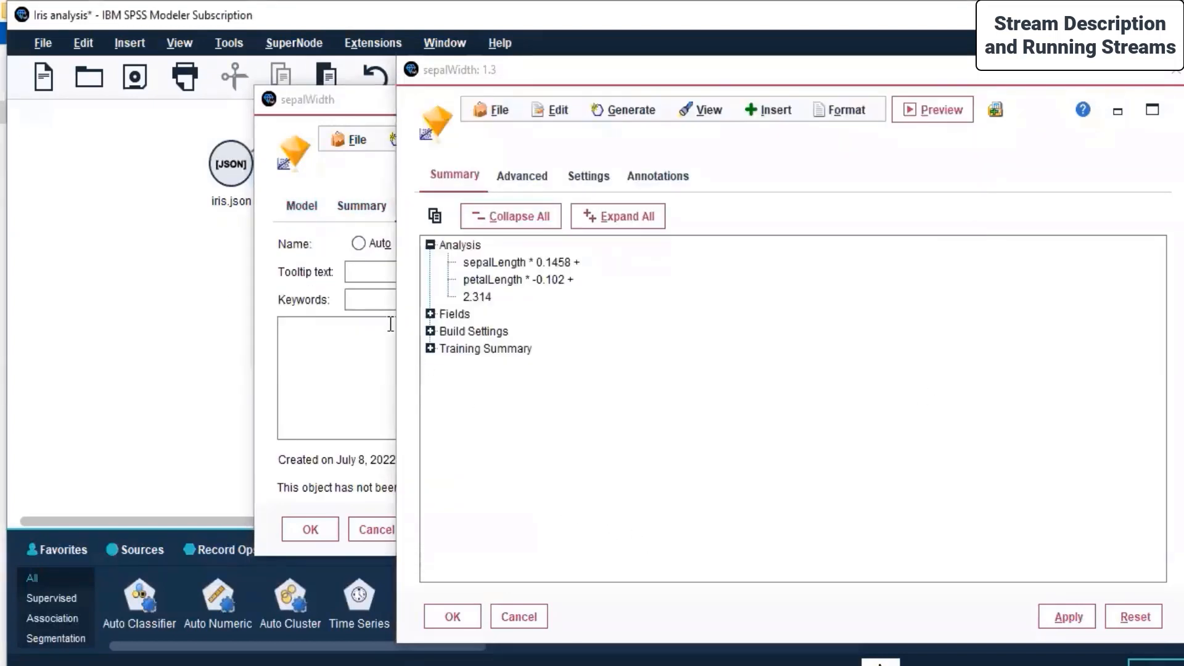
# Move the nugget window clear of the stream and view the field assignments of the sepalWidth Regression node.
pyautogui.click(220, 173)
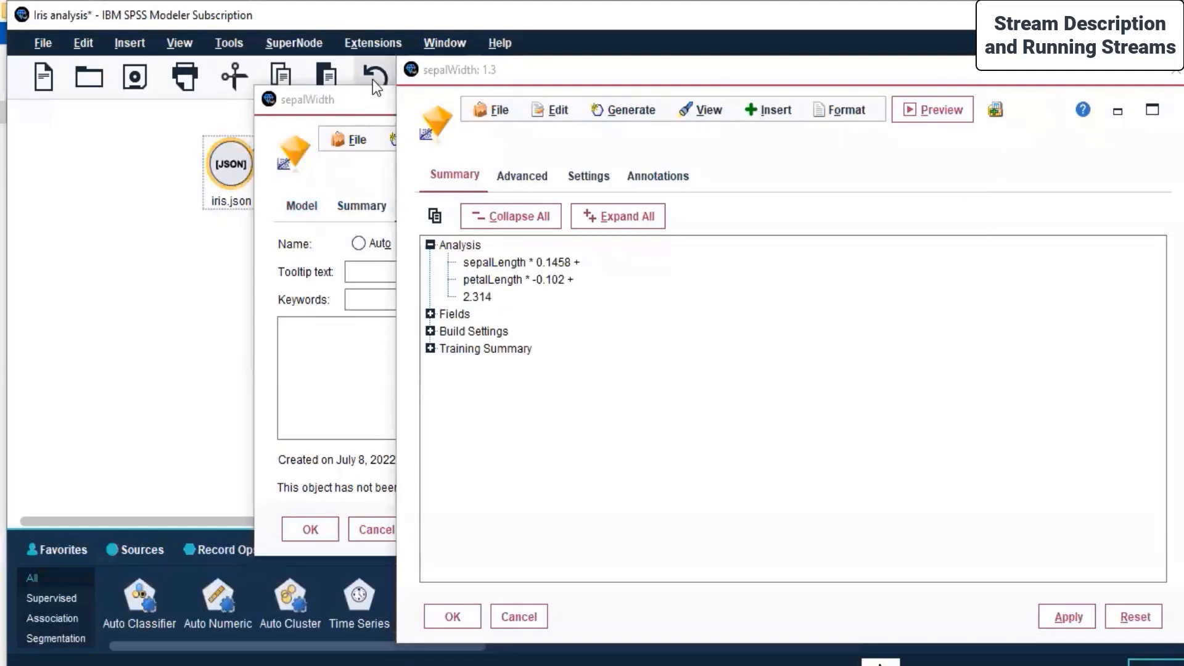
pyautogui.moveTo(353, 102); pyautogui.dragTo(1018, 236)
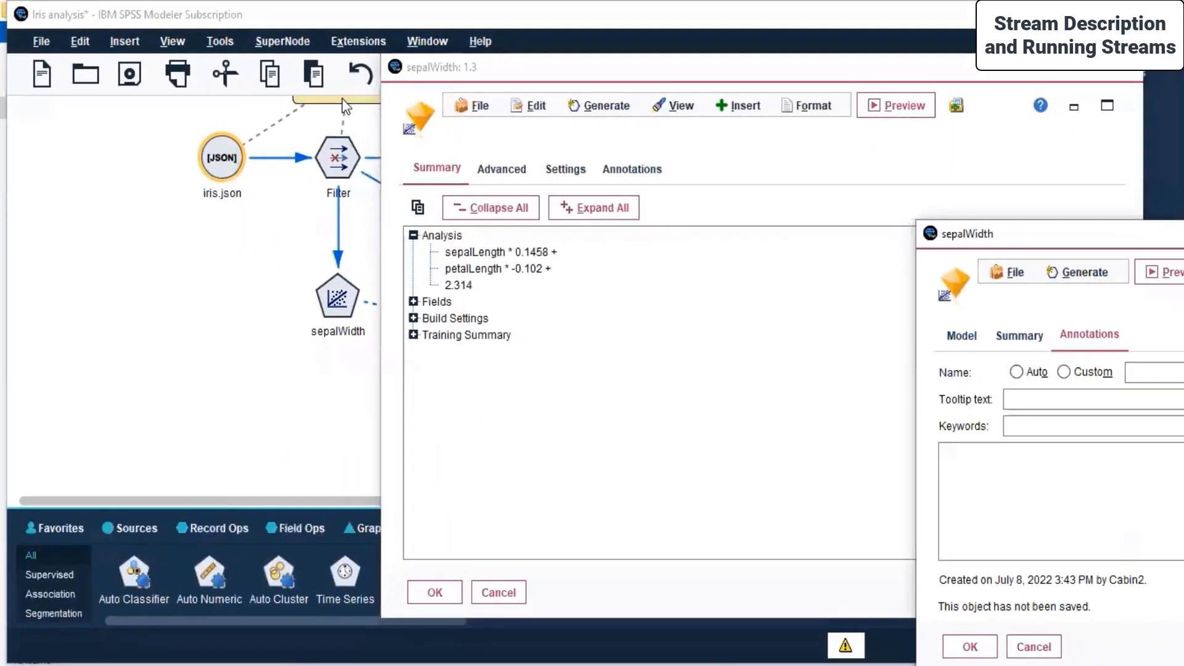
pyautogui.rightClick(319, 301)
pyautogui.click(383, 311)
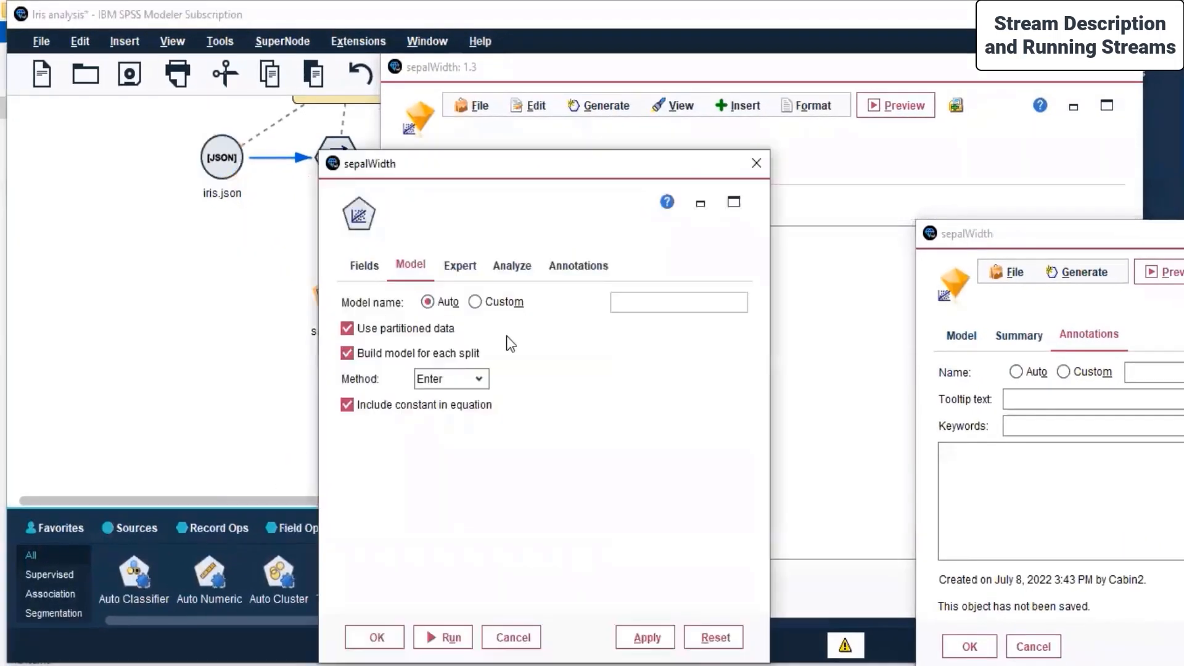
pyautogui.click(364, 265)
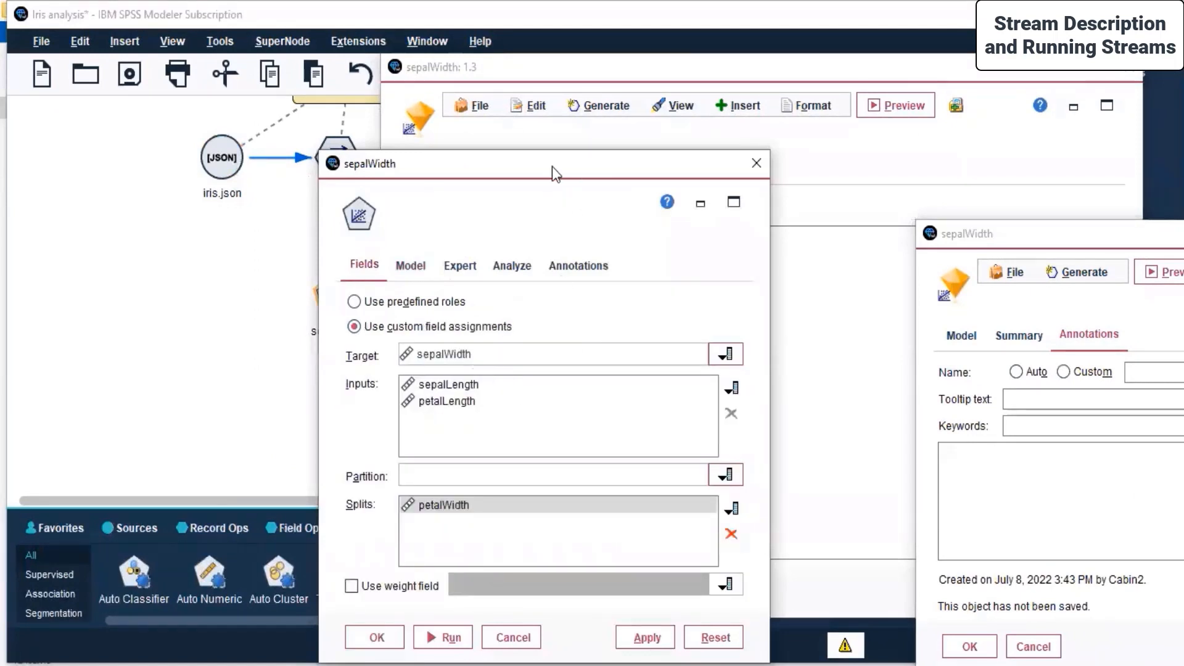
# Place the Regression node's settings beside the 1.3 split model to compare its target and inputs with the equation.
pyautogui.moveTo(552, 166); pyautogui.dragTo(211, 155)
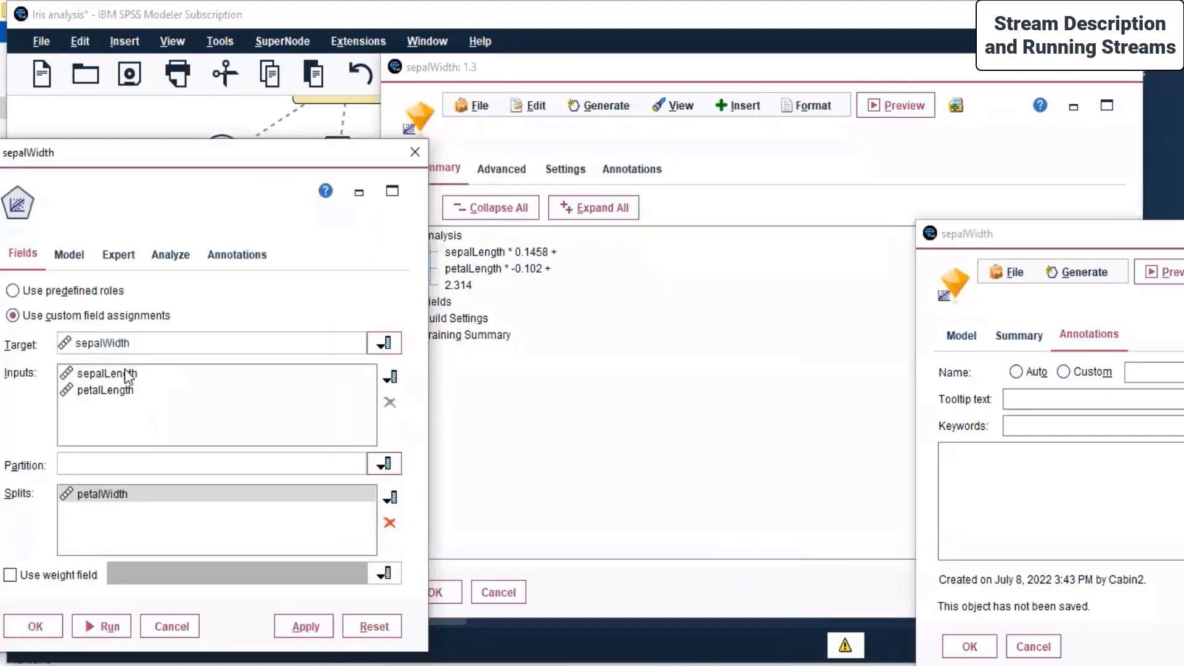
pyautogui.moveTo(658, 72); pyautogui.dragTo(715, 72)
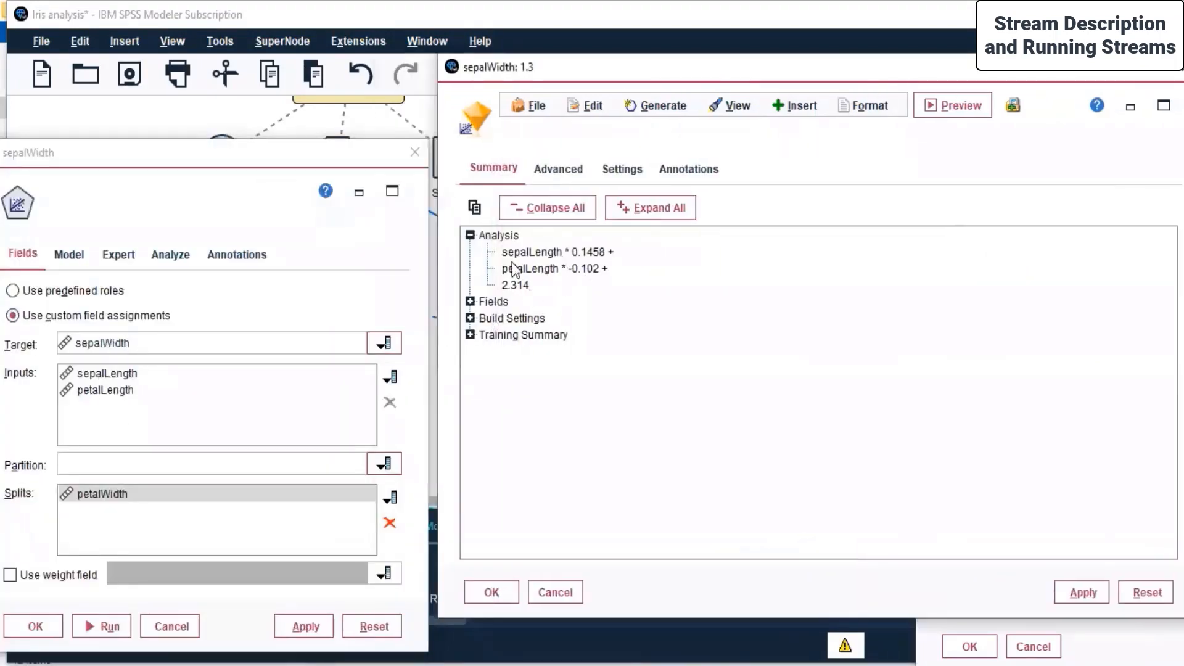
pyautogui.click(259, 156)
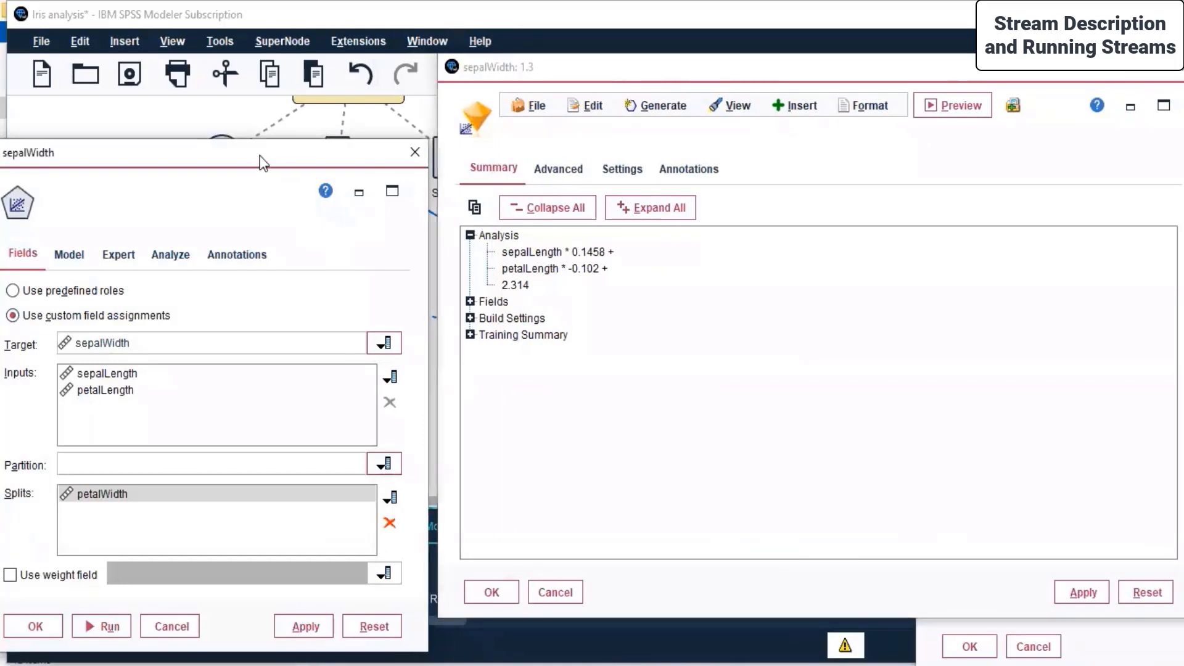
pyautogui.moveTo(260, 155); pyautogui.dragTo(268, 126)
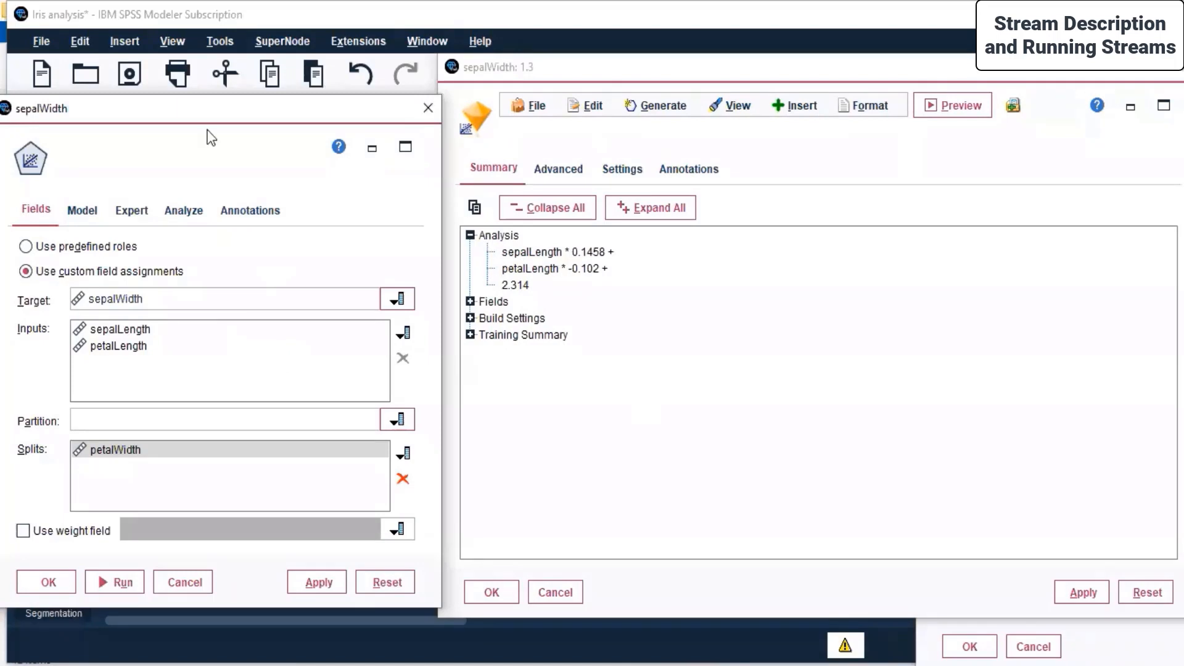
# Close the split model, Regression node and nugget windows without changes and save the Iris analysis stream.
pyautogui.click(940, 80)
pyautogui.moveTo(940, 81); pyautogui.dragTo(754, 80)
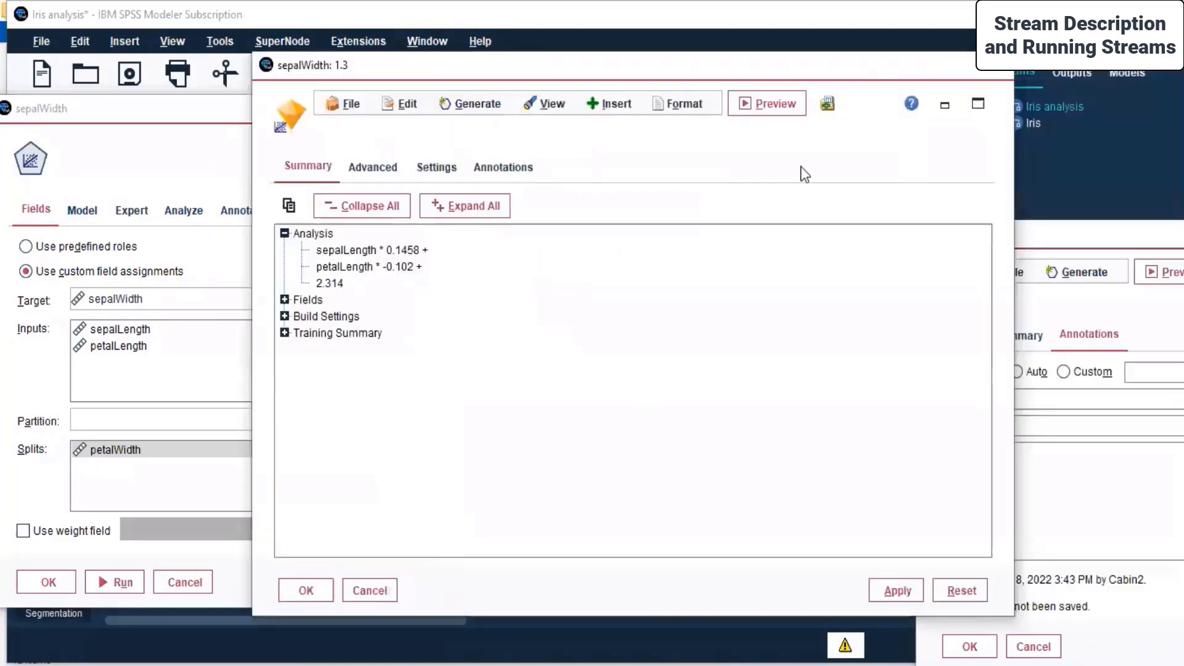
pyautogui.click(371, 592)
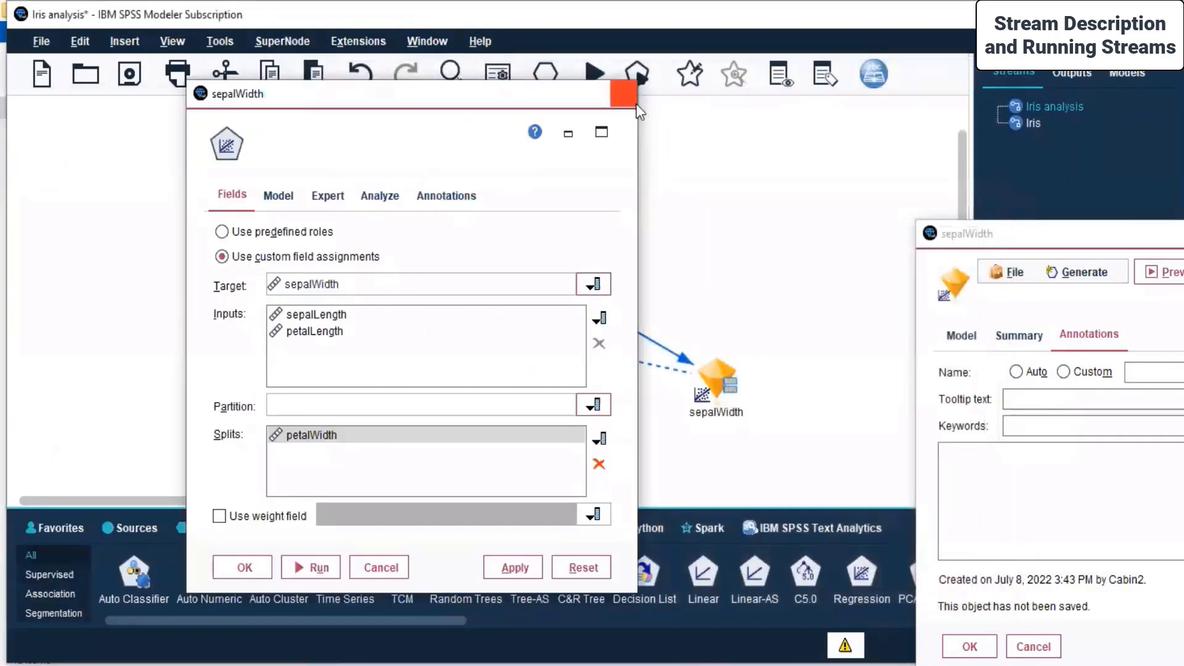
pyautogui.click(623, 94)
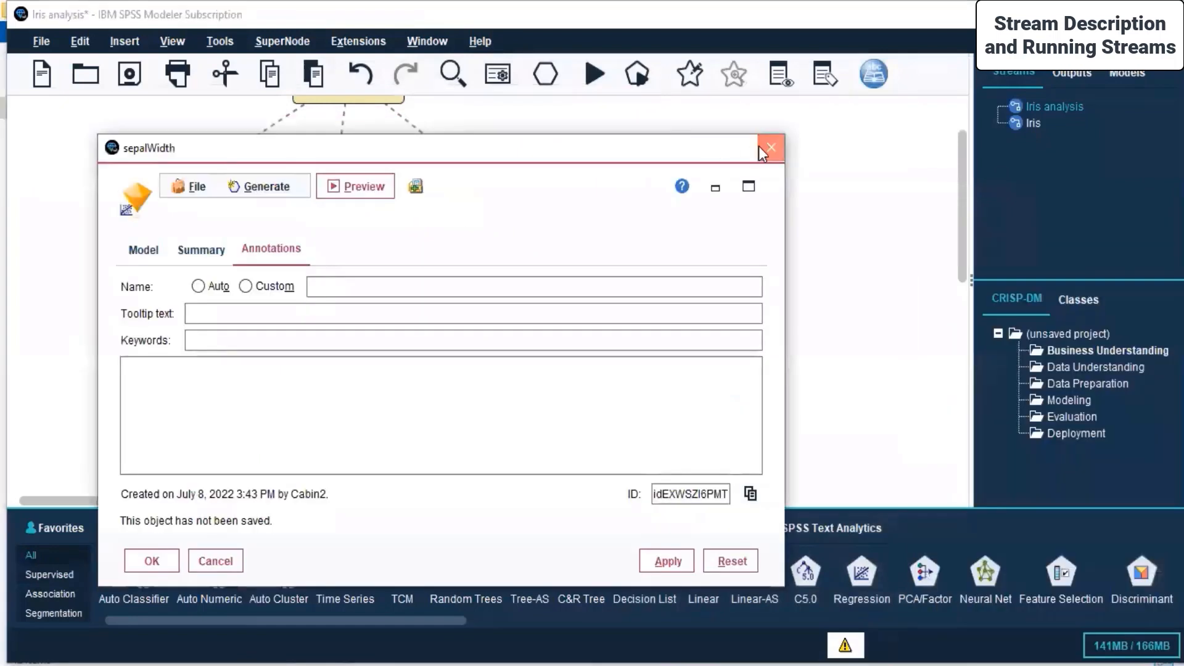
pyautogui.click(759, 151)
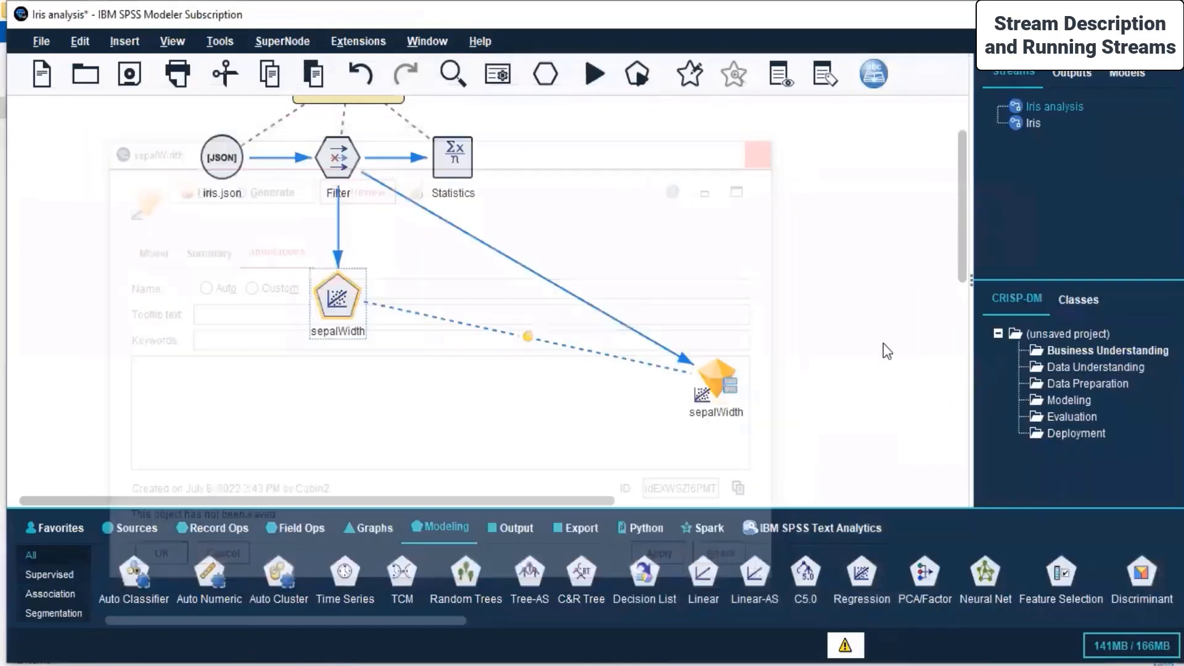
pyautogui.click(116, 84)
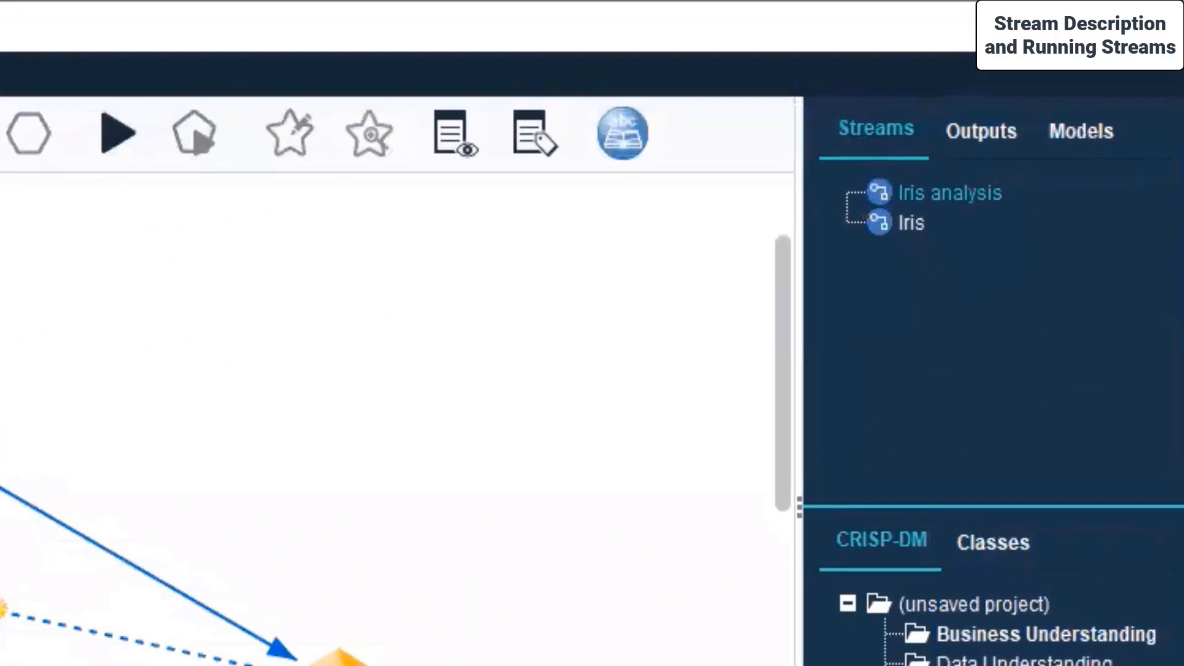
# Look through the session's generated models and outputs, then bring the whole Iris analysis stream back into view.
pyautogui.click(1127, 74)
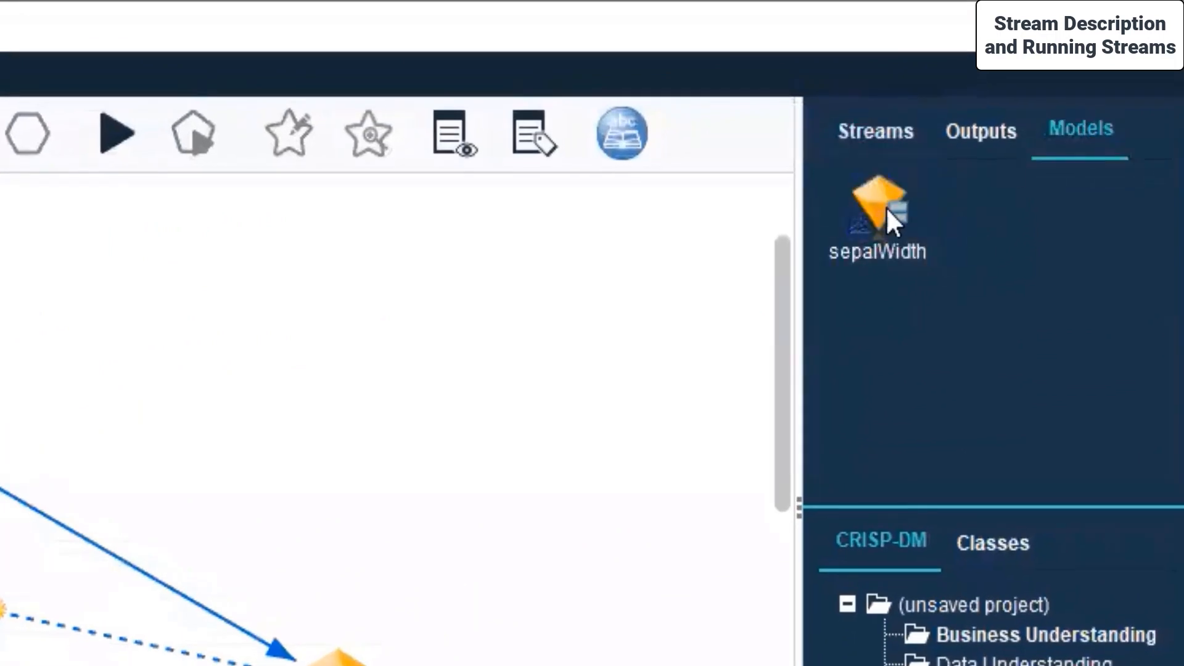
pyautogui.click(994, 131)
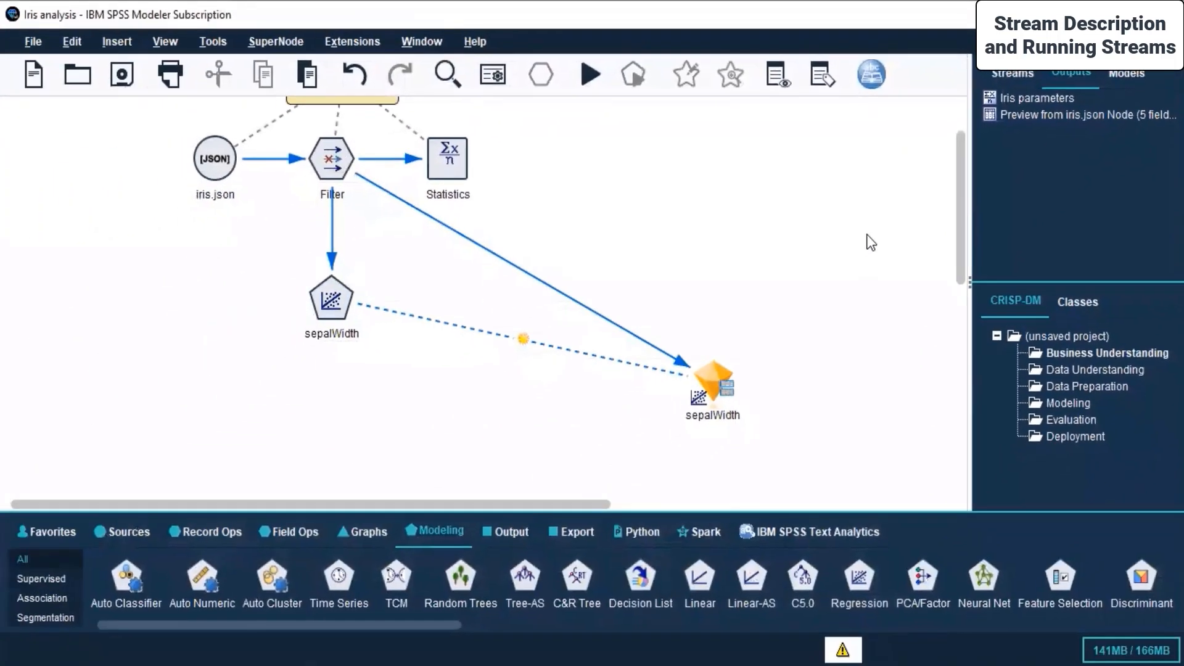
pyautogui.click(726, 241)
pyautogui.scroll(3, 726, 241)
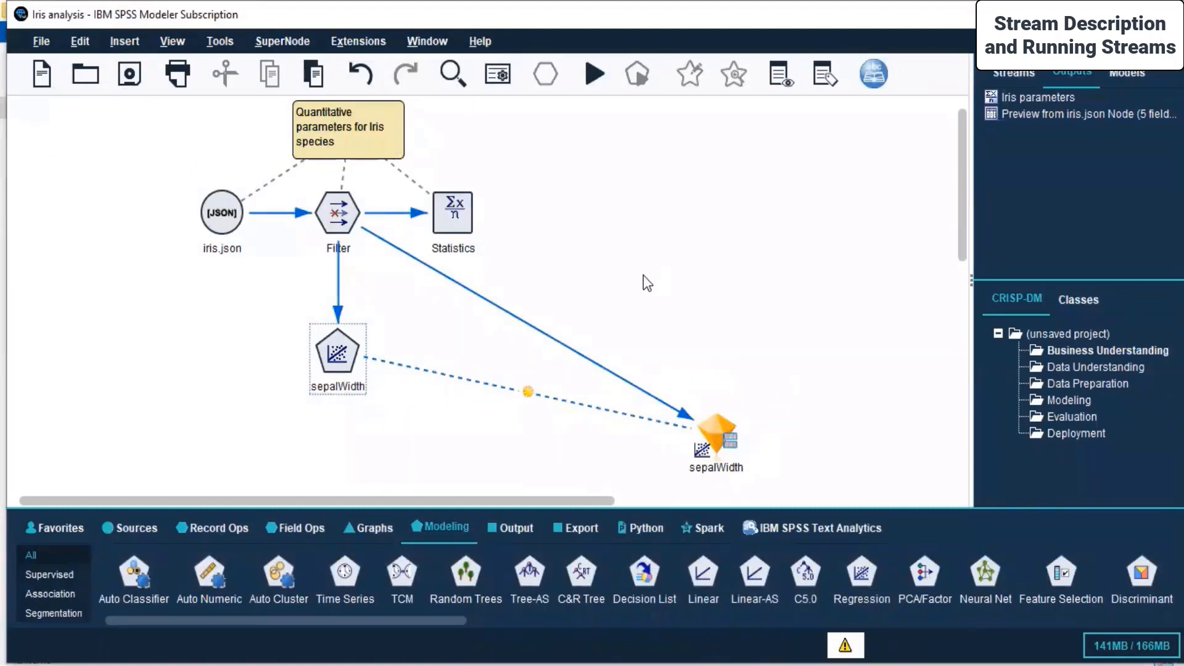
# Check the Day 5 topic on adding comments and annotations in the course outline PDF and return to SPSS Modeler.
pyautogui.moveTo(729, 405); pyautogui.dragTo(887, 437)
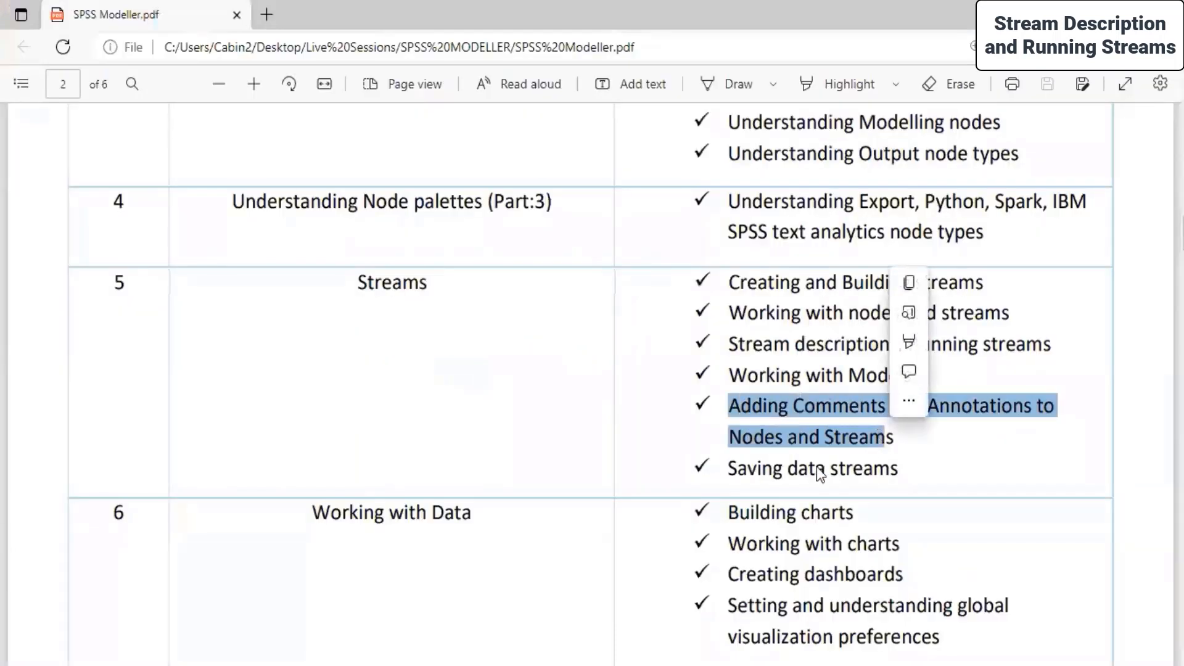
pyautogui.click(816, 467)
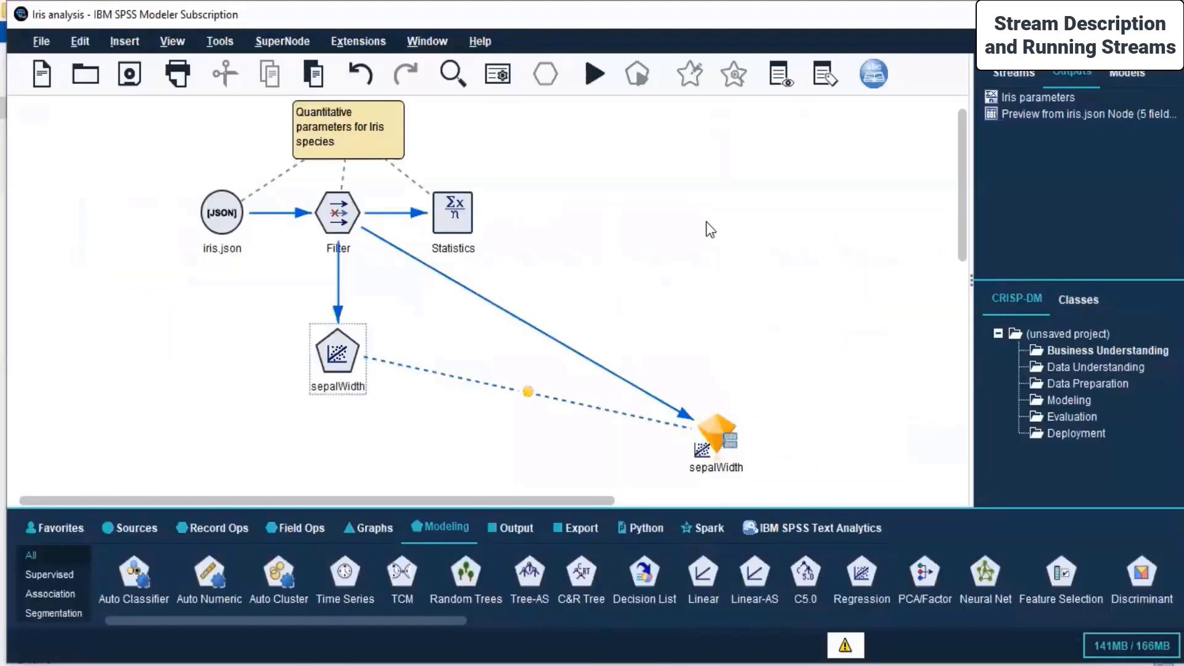
pyautogui.rightClick(707, 223)
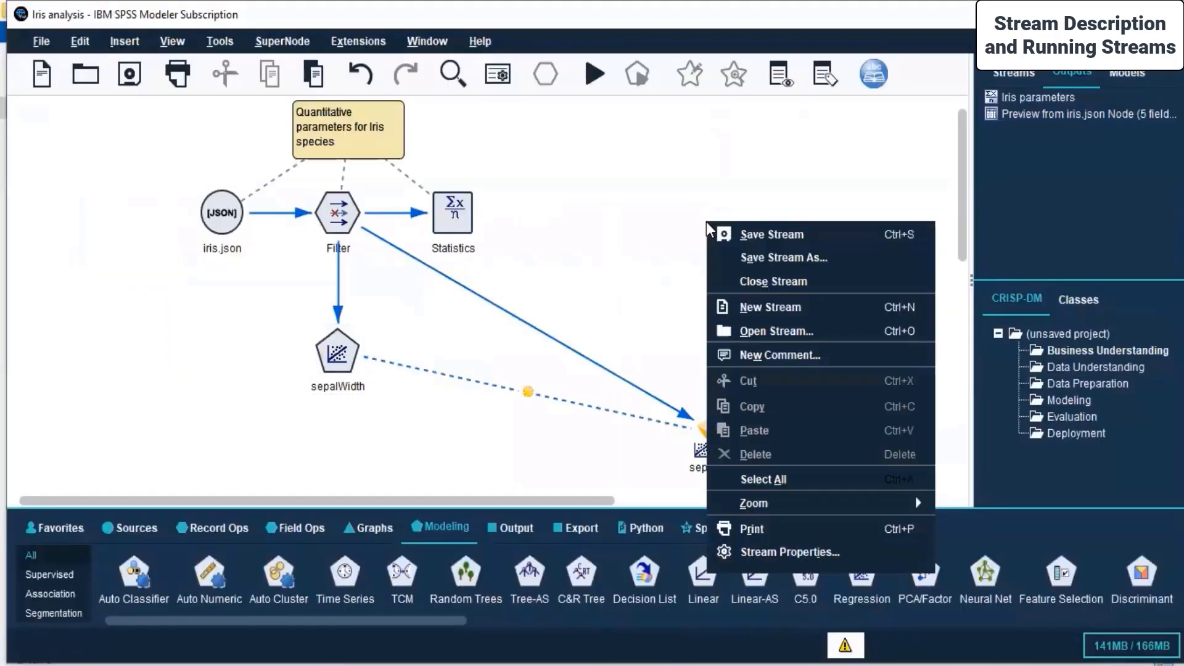
pyautogui.press('Escape')
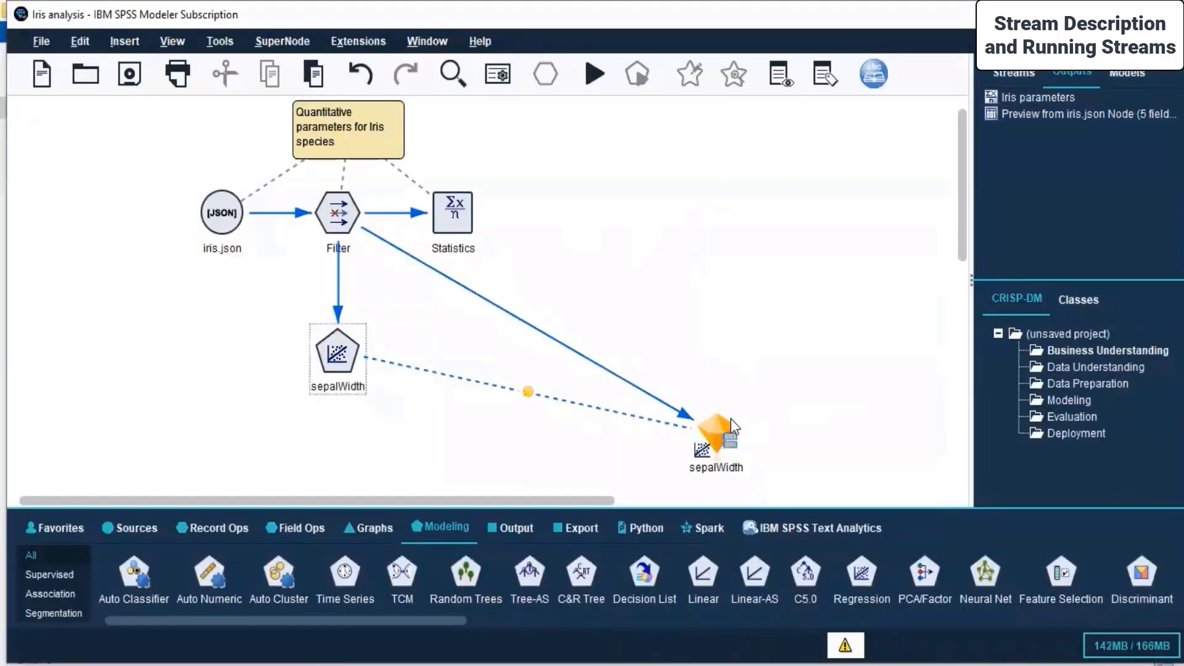
# Attach a new comment to the generated sepalWidth model reading "Regression model equation for".
pyautogui.click(722, 427)
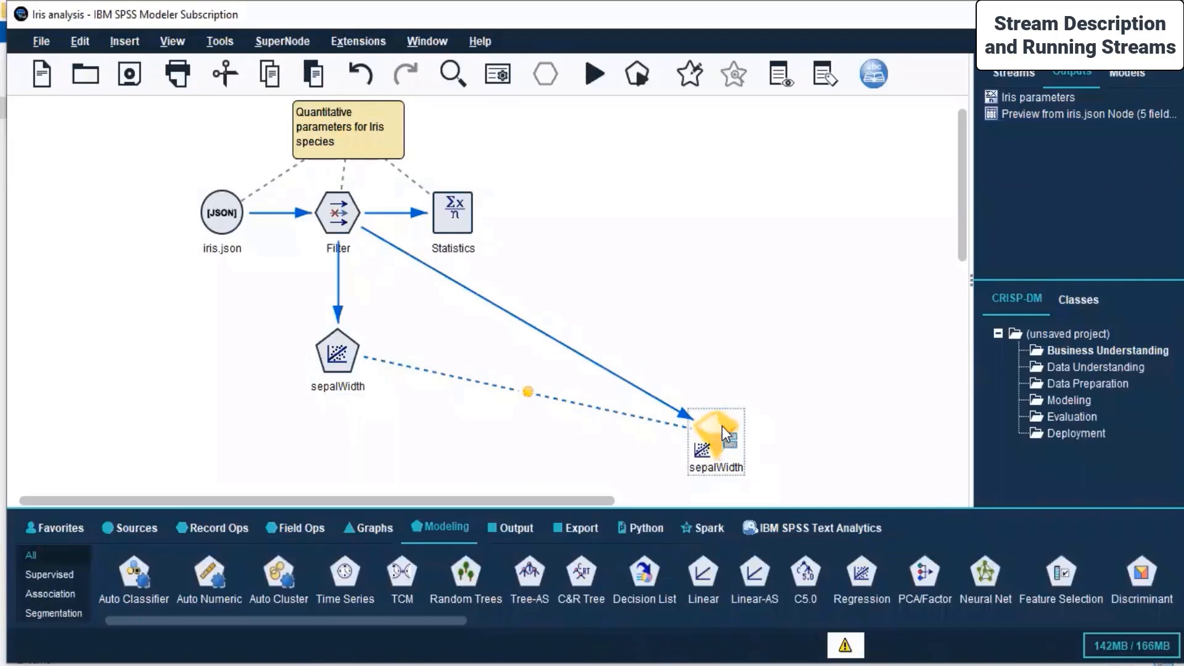
pyautogui.rightClick(723, 427)
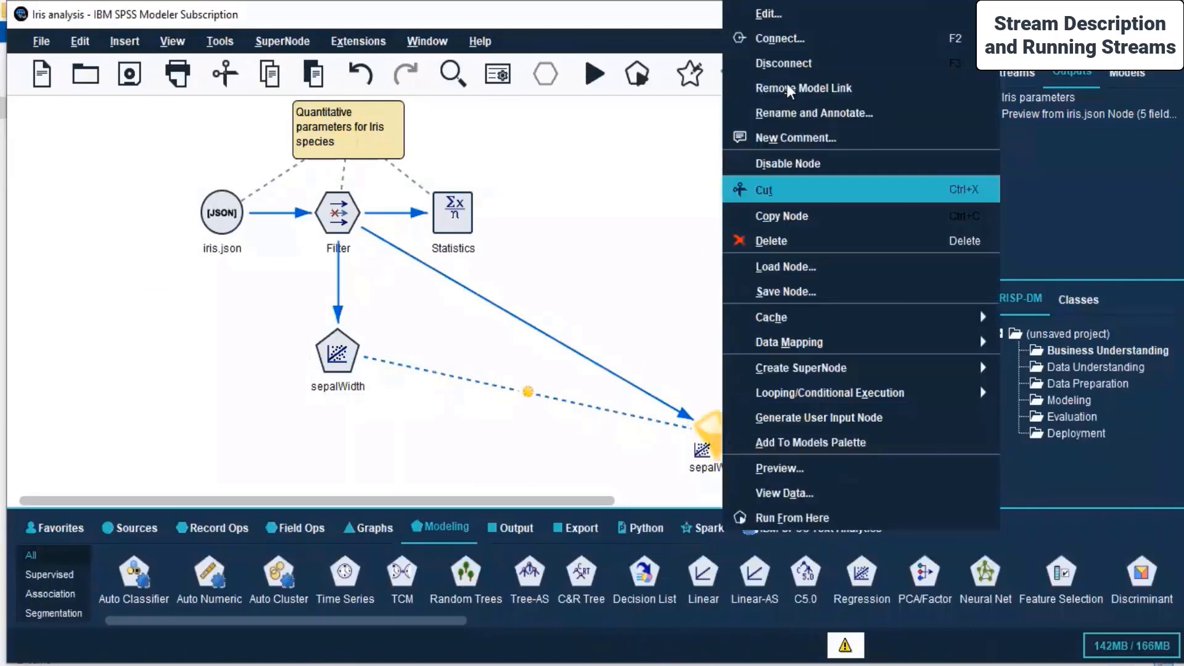
pyautogui.click(834, 139)
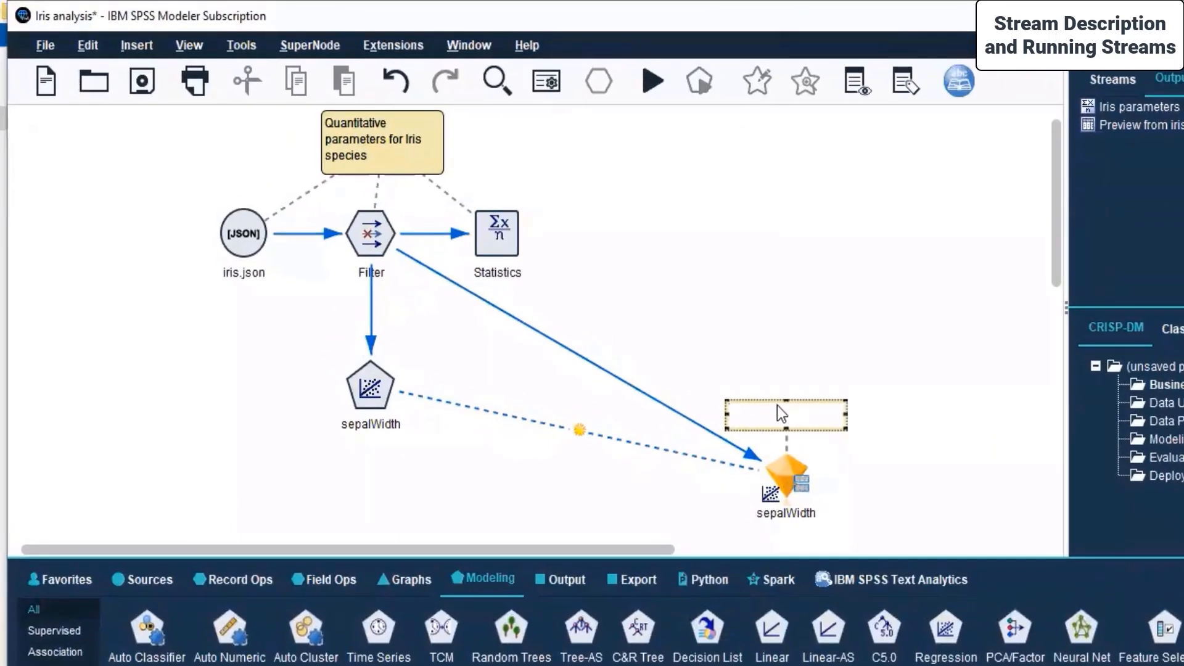
pyautogui.write('Model')
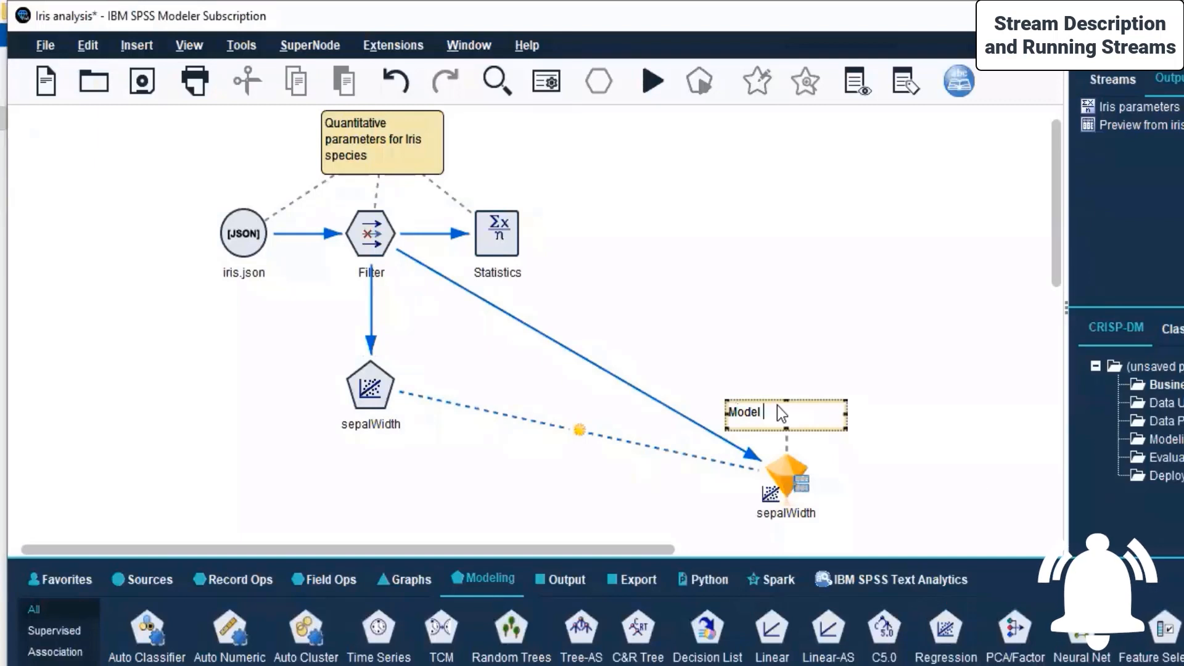
pyautogui.press('BackSpace')
pyautogui.press('BackSpace')
pyautogui.press('BackSpace')
pyautogui.press('BackSpace')
pyautogui.press('BackSpace')
pyautogui.write('R')
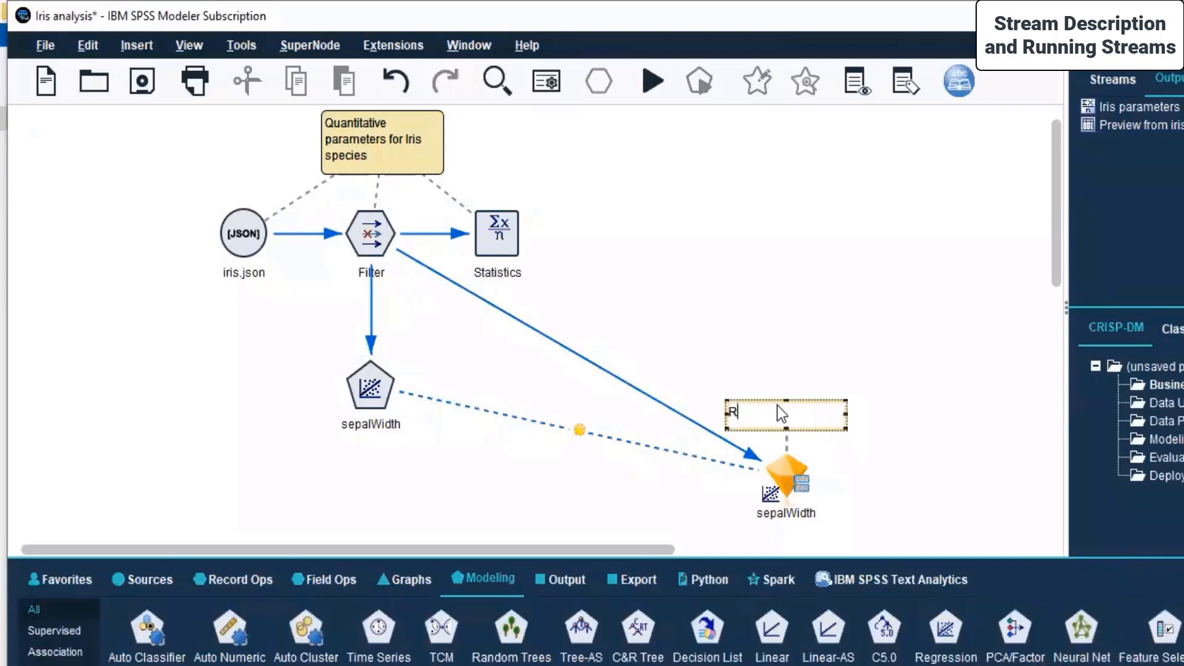
pyautogui.write('egression model equation for')
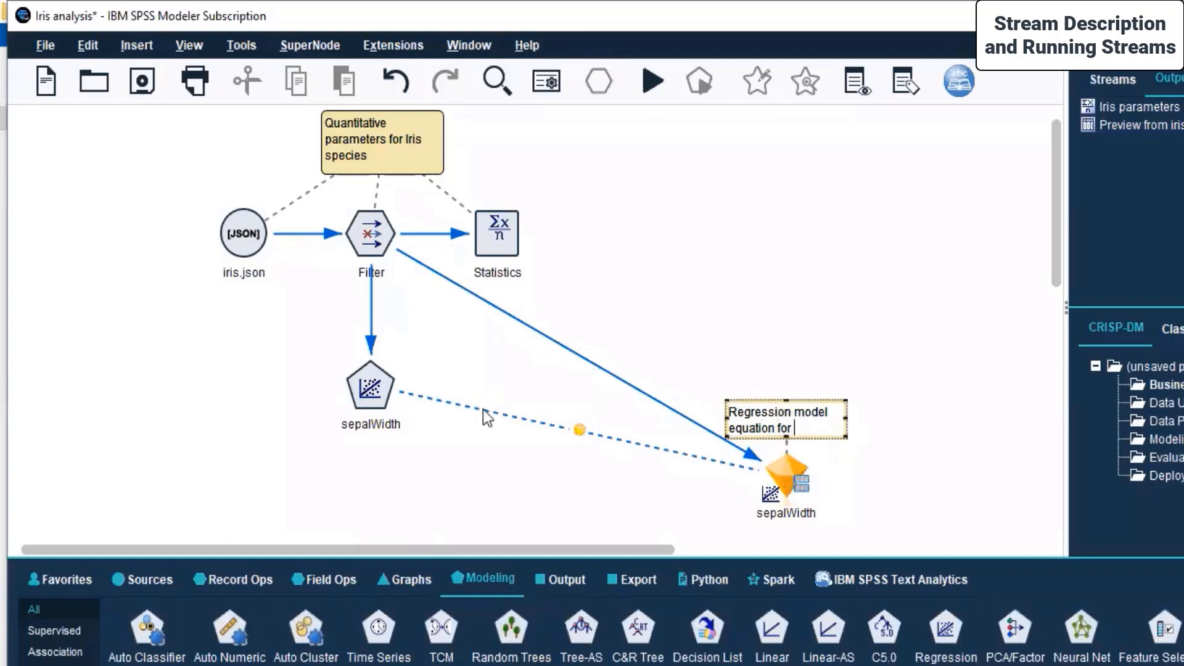
# Check the target, inputs and splits in the sepalWidth Regression node's settings and close them without changes.
pyautogui.click(376, 391)
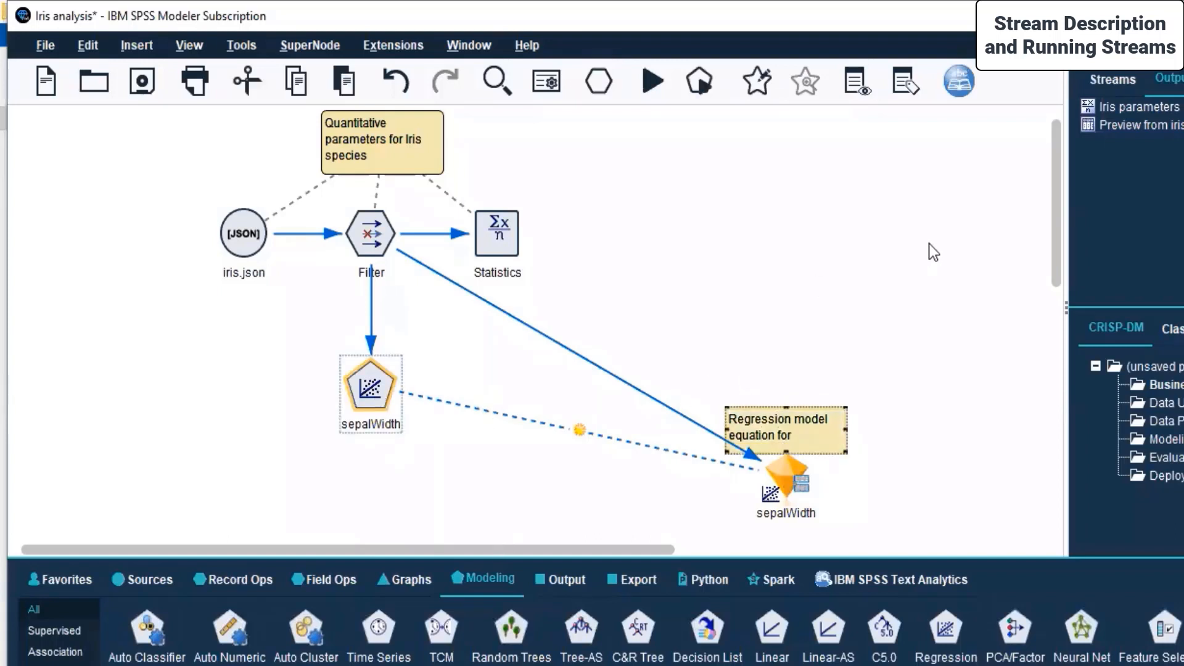
pyautogui.rightClick(350, 401)
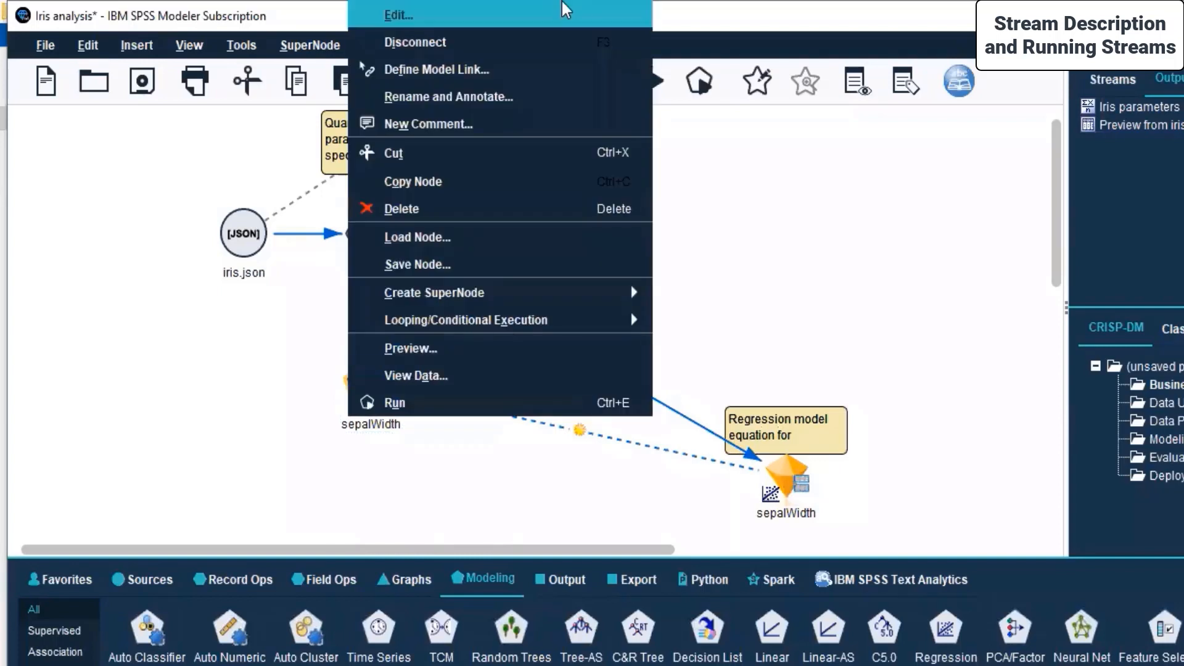
pyautogui.click(563, 14)
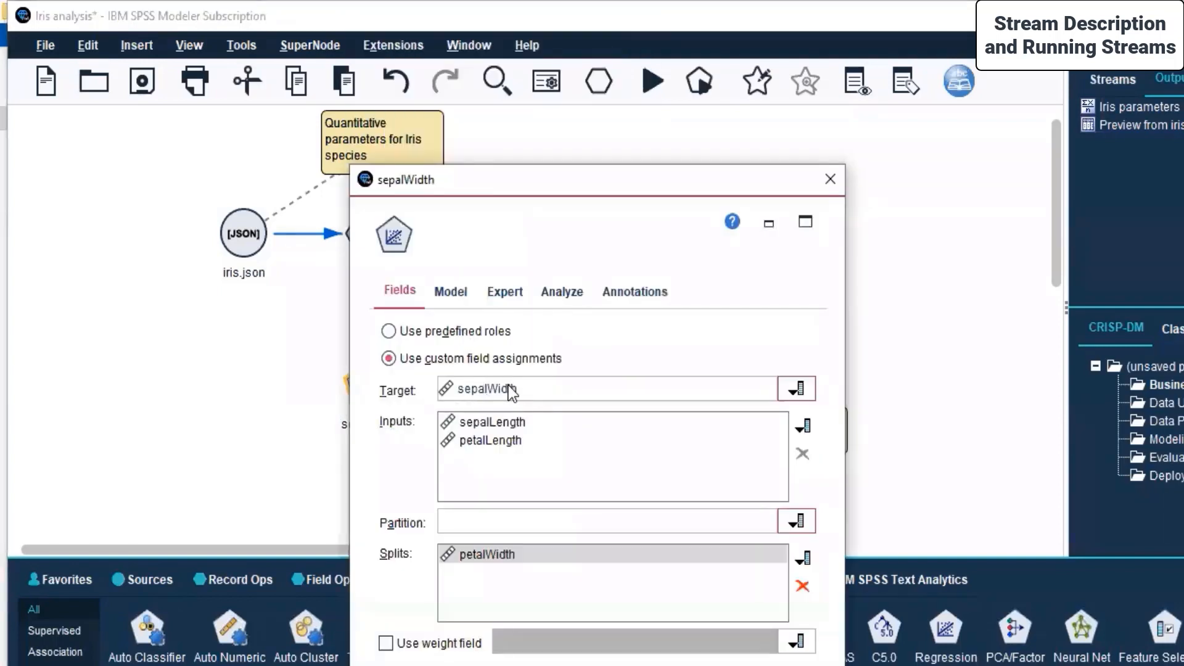
pyautogui.click(826, 182)
# Extend the generated model's comment with the text "sepalwidth =".
pyautogui.click(804, 431)
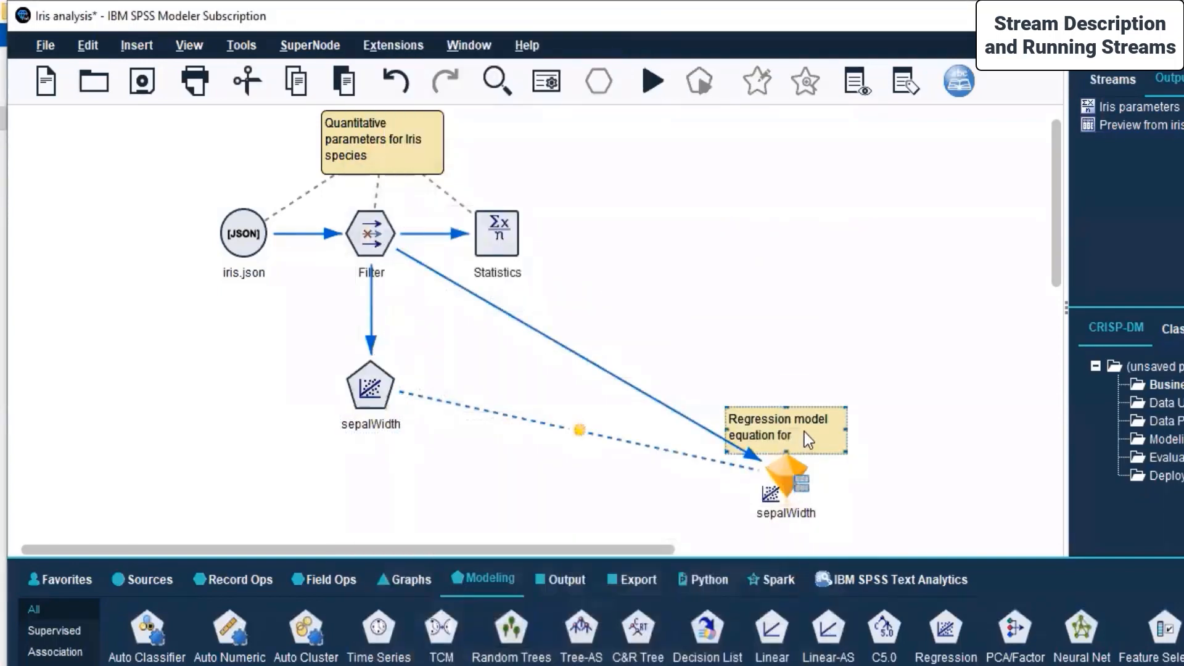
pyautogui.doubleClick(802, 434)
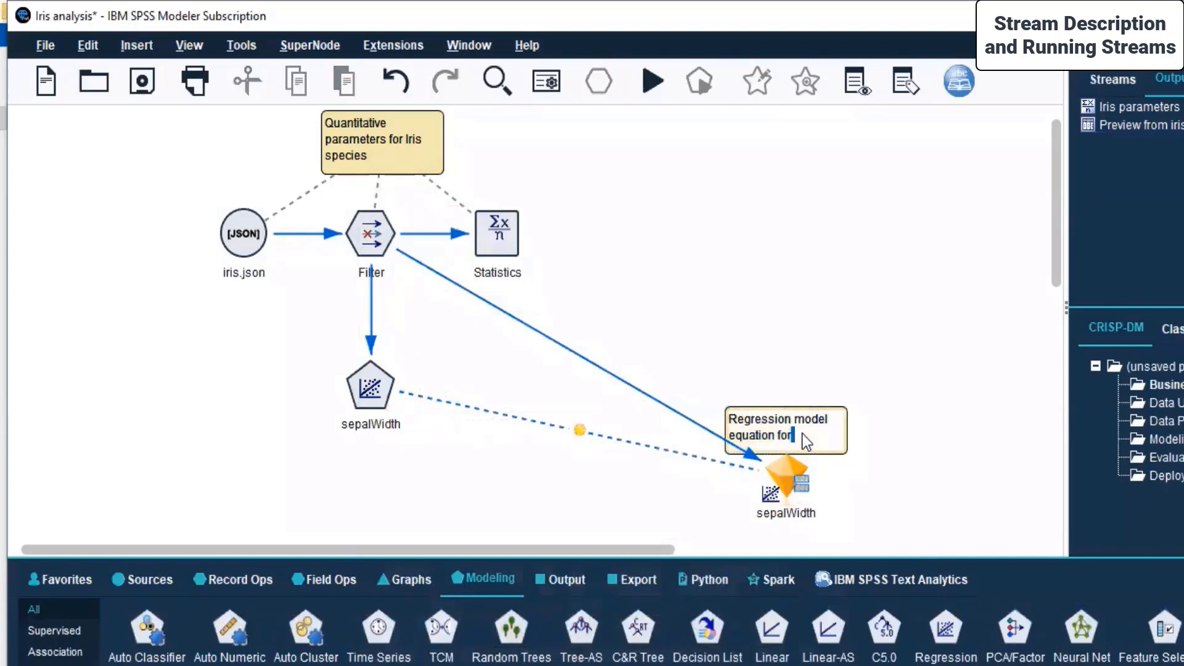
pyautogui.write('sepalwidth =')
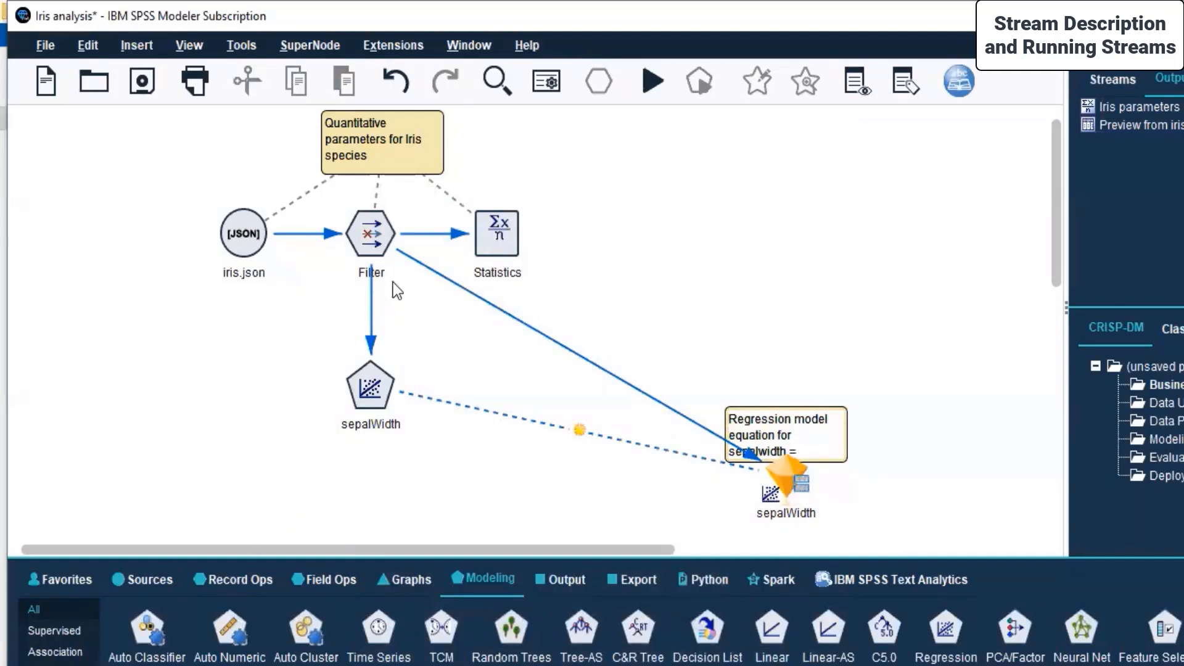
# Recheck the Regression node's field assignments without changing them, and move the model comment upward, clear of the generated model.
pyautogui.click(363, 395)
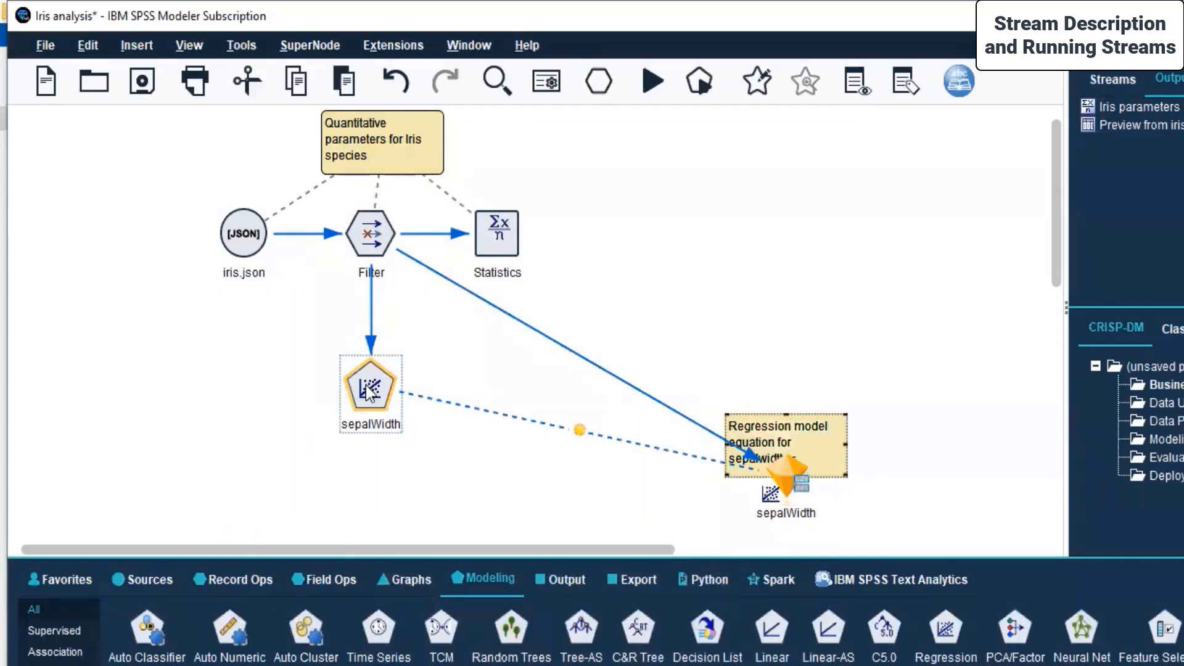
pyautogui.rightClick(363, 395)
pyautogui.click(489, 15)
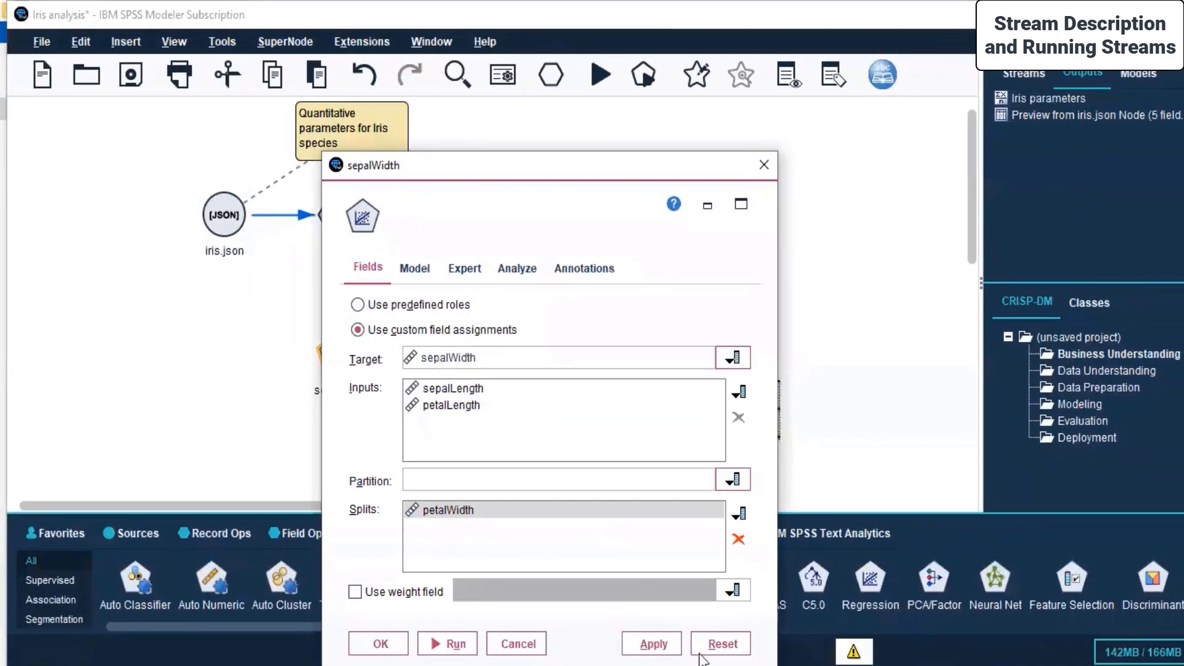
pyautogui.click(518, 643)
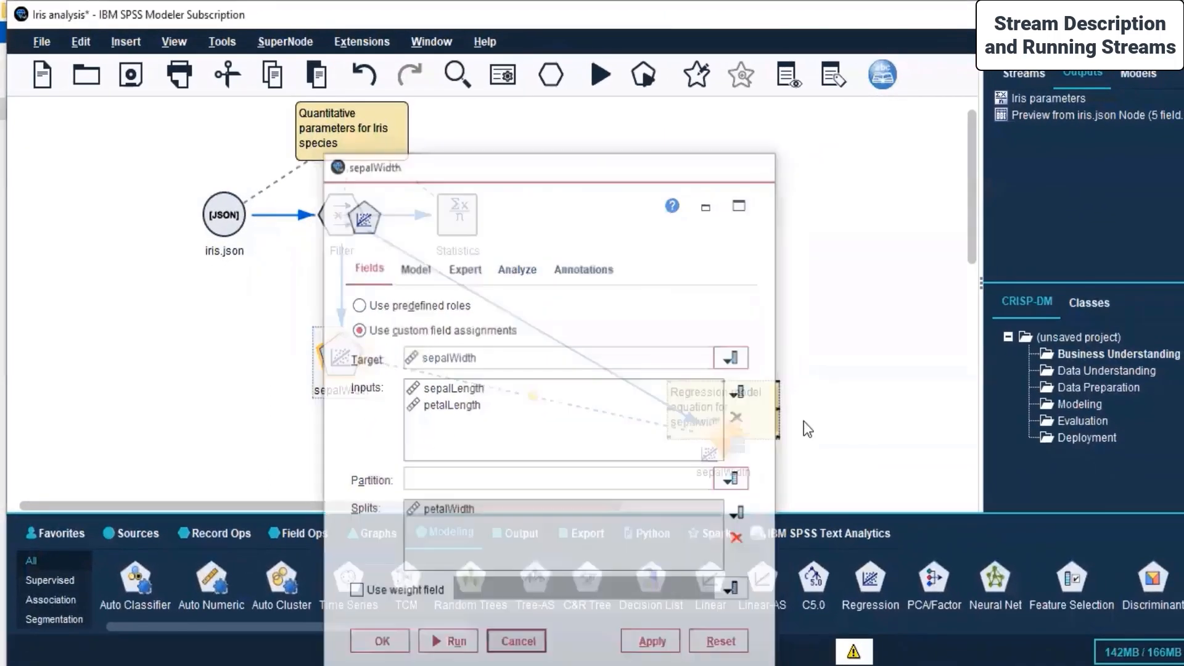
pyautogui.moveTo(748, 389); pyautogui.dragTo(751, 302)
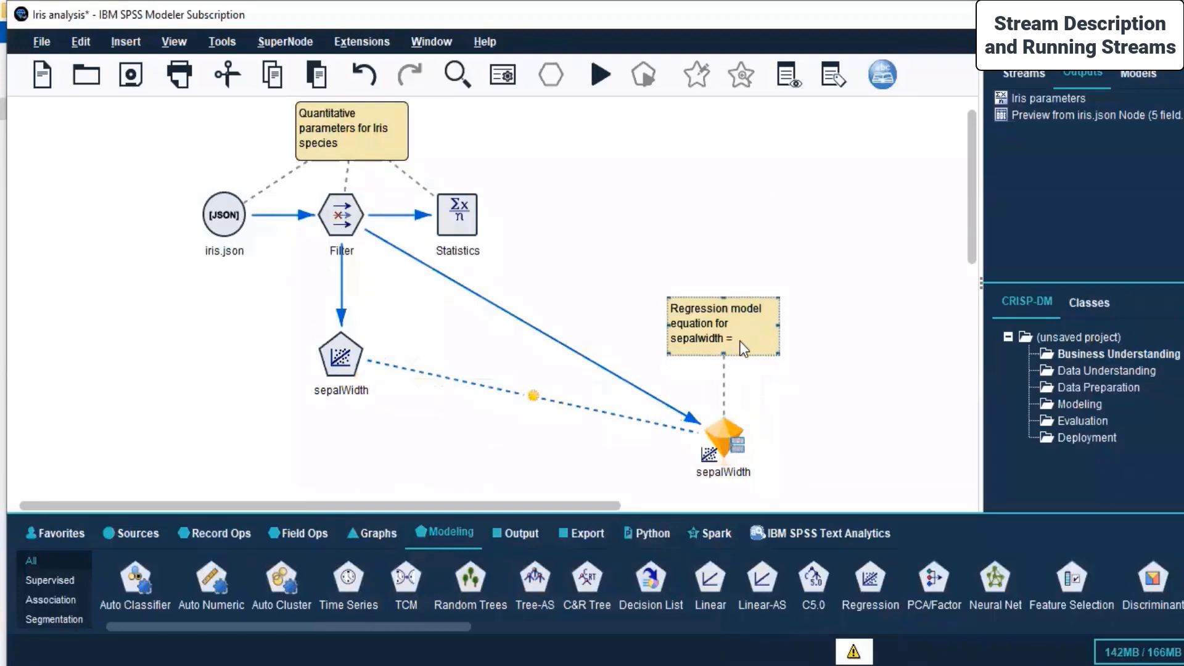
# Open the generated sepalWidth model and examine the build settings and training summary in its model summary.
pyautogui.doubleClick(719, 448)
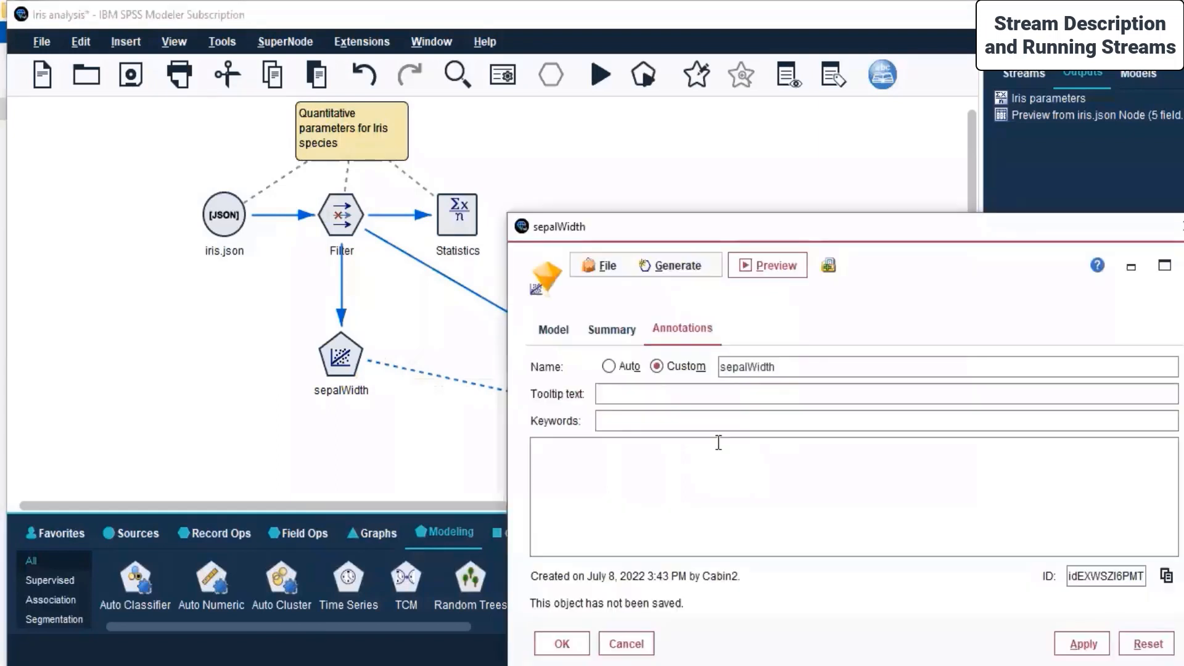
pyautogui.click(557, 329)
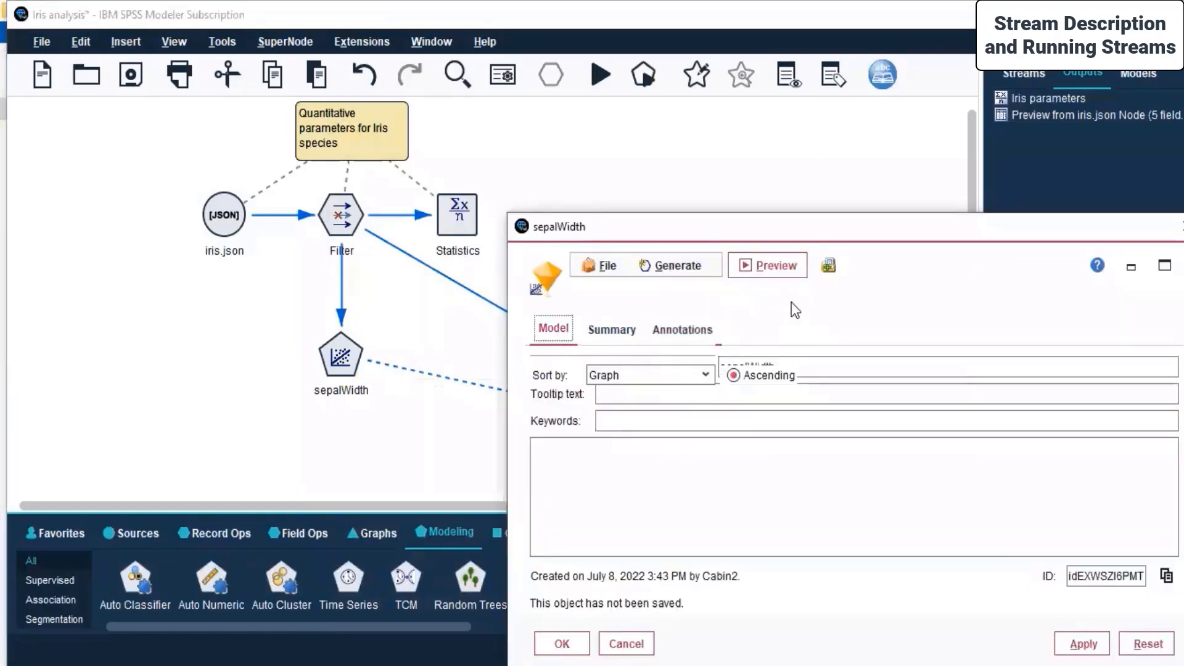
pyautogui.moveTo(801, 228); pyautogui.dragTo(591, 80)
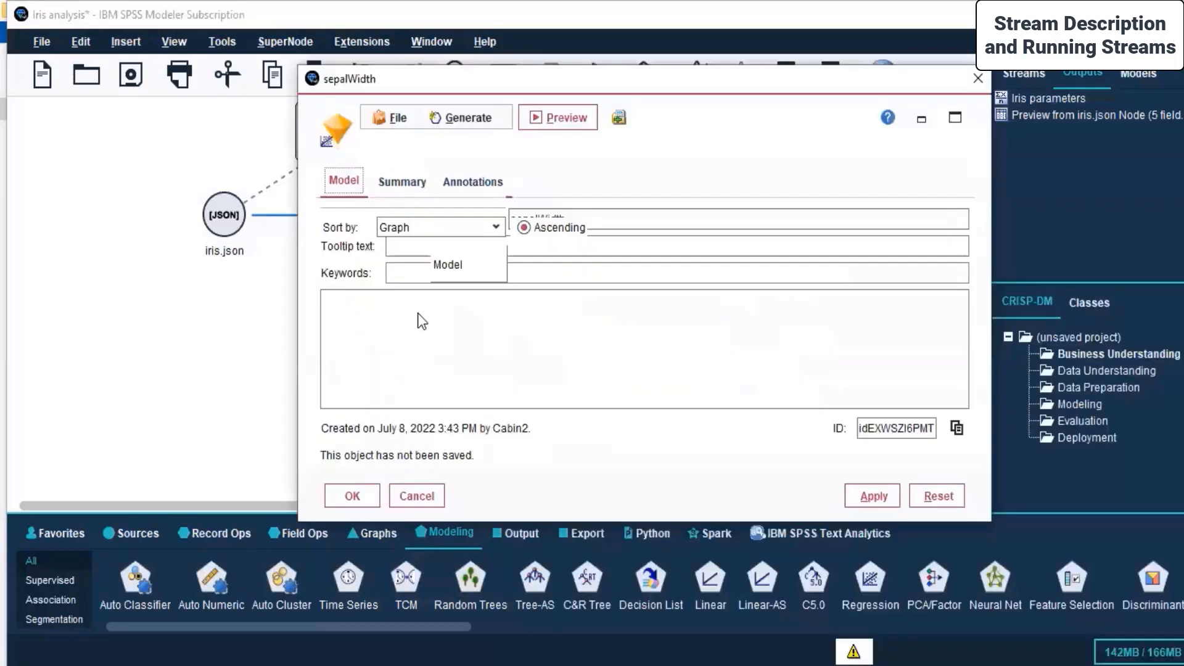
pyautogui.click(402, 180)
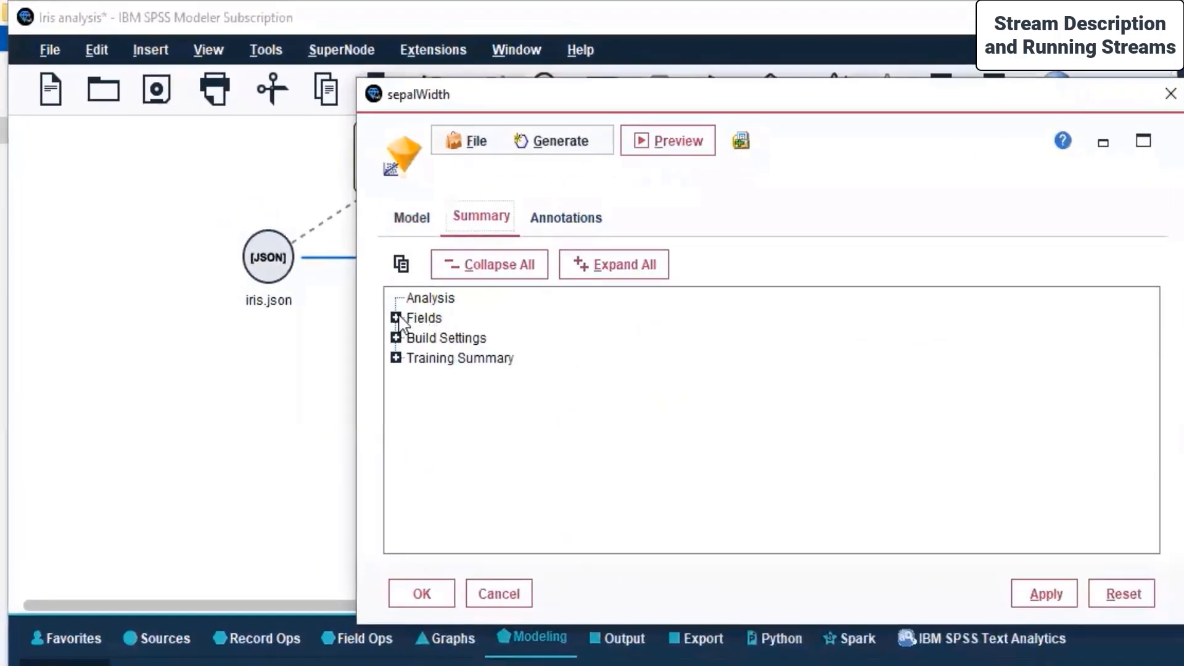
pyautogui.click(395, 338)
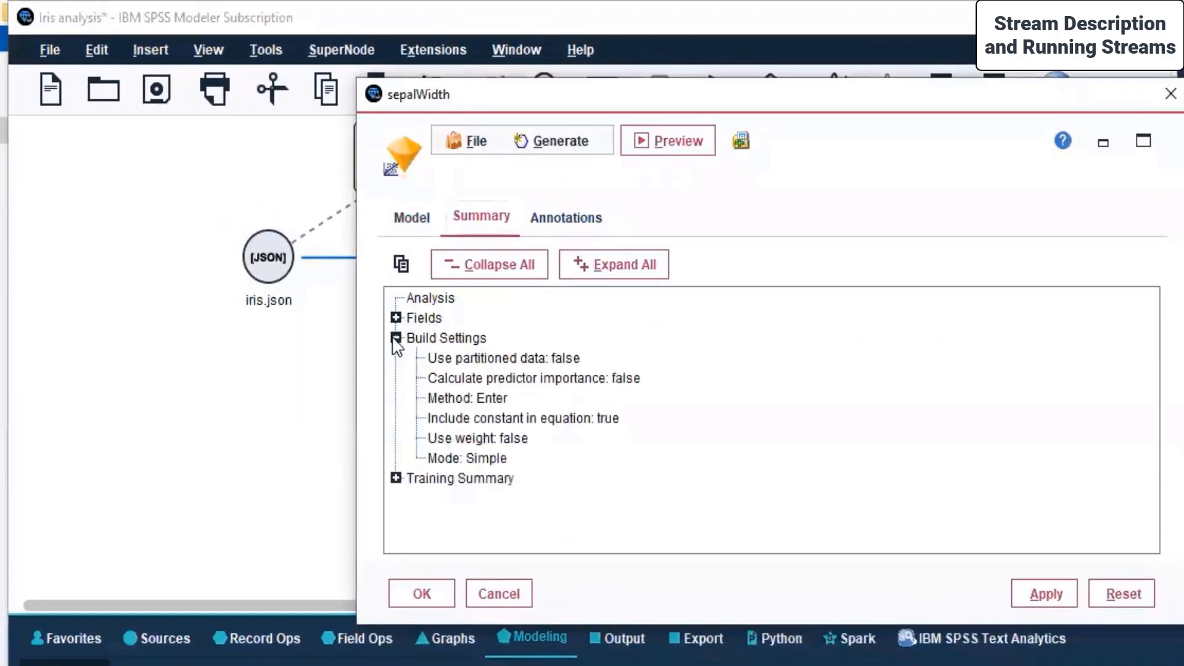
pyautogui.click(395, 478)
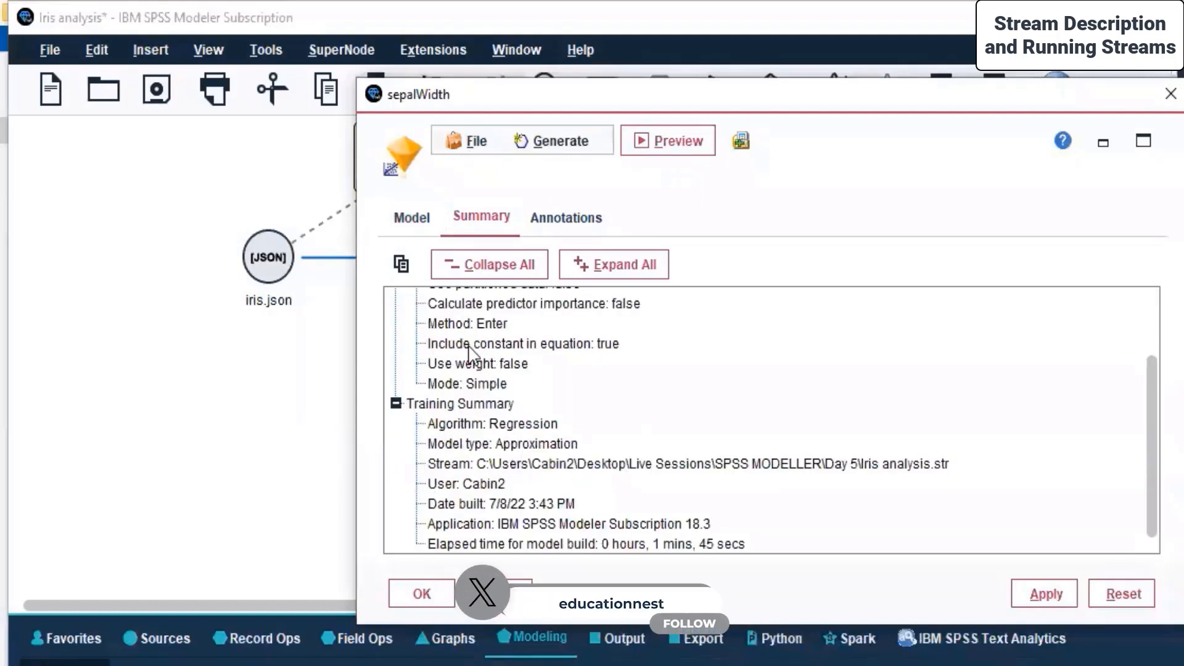
pyautogui.scroll(2, 470, 352)
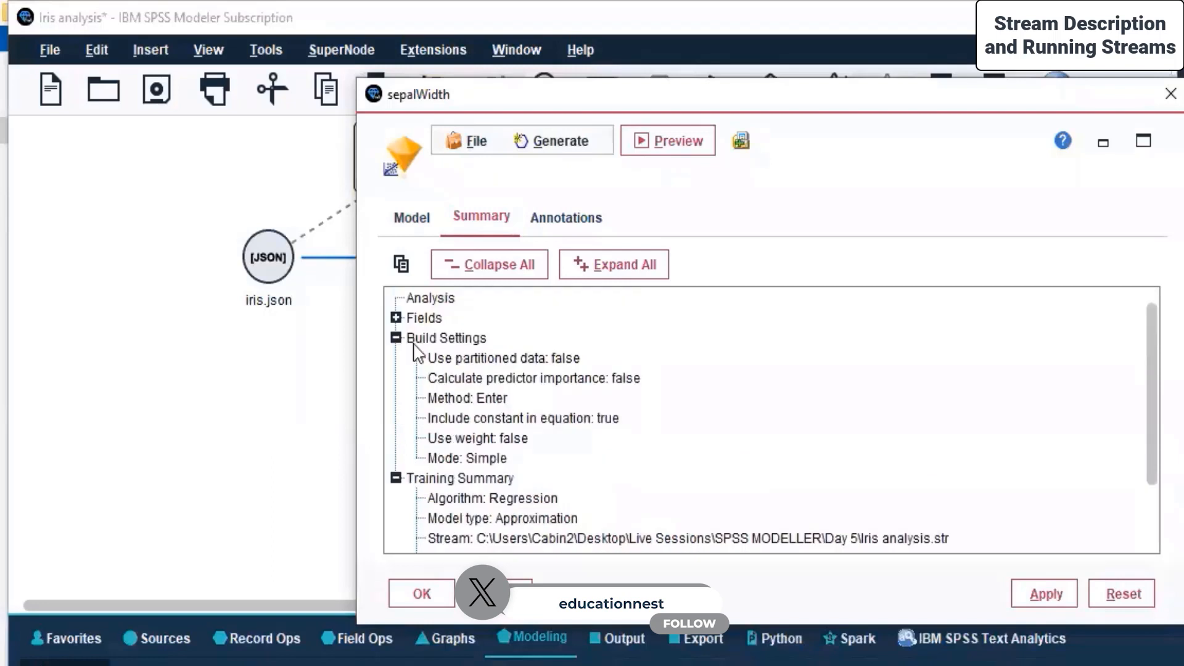
# Expand the target, inputs and splits in the model summary to review the fields, and collapse the build settings.
pyautogui.click(396, 317)
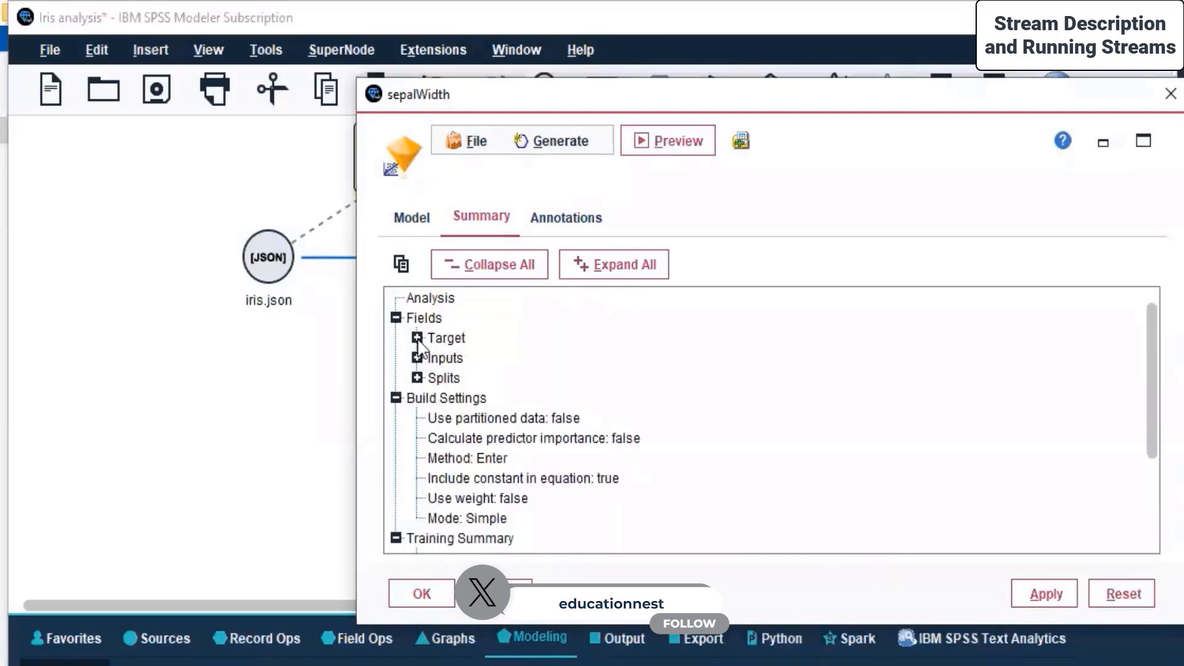
pyautogui.click(417, 337)
pyautogui.click(417, 377)
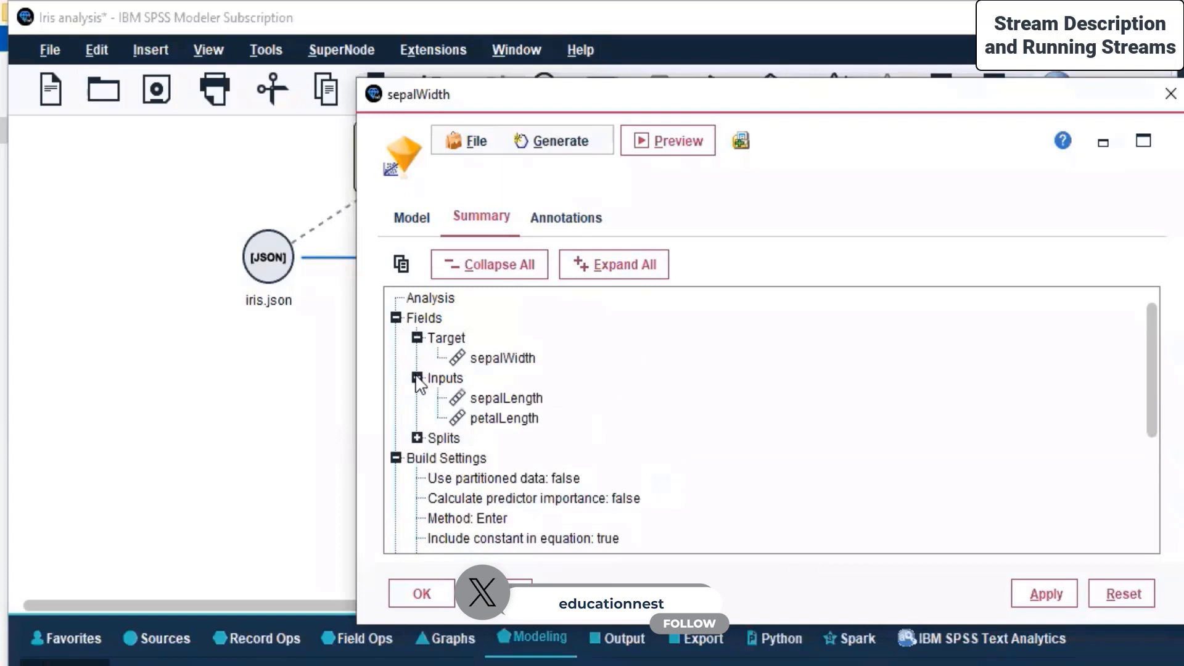
pyautogui.click(417, 438)
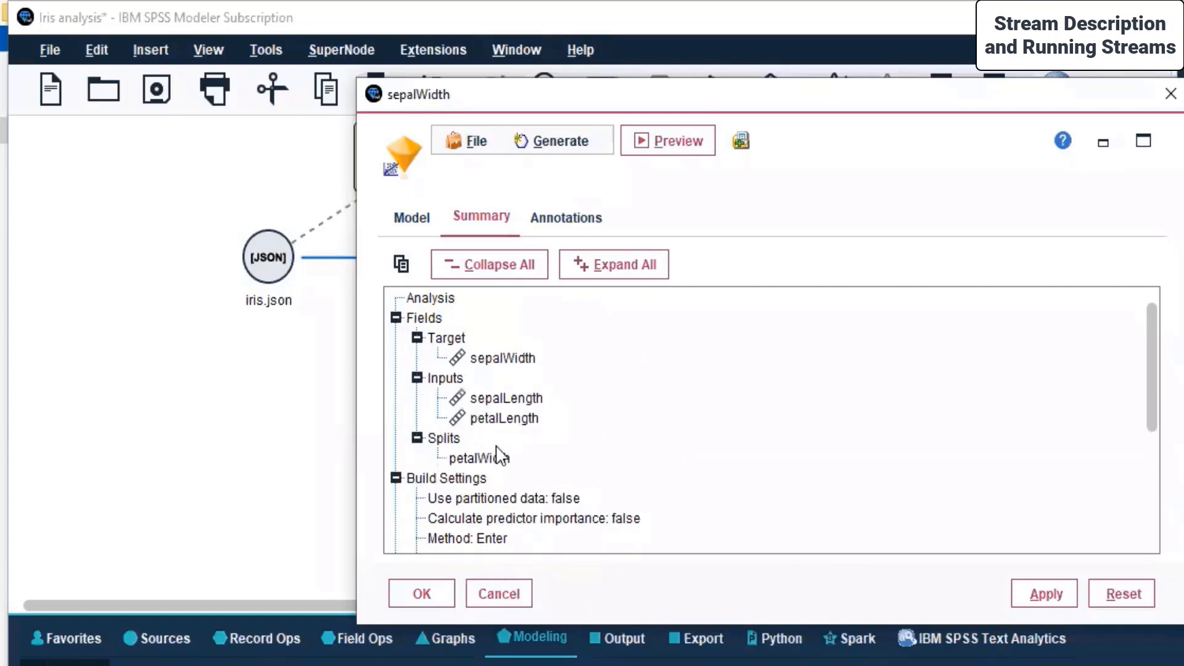
pyautogui.scroll(-2, 497, 454)
pyautogui.click(395, 358)
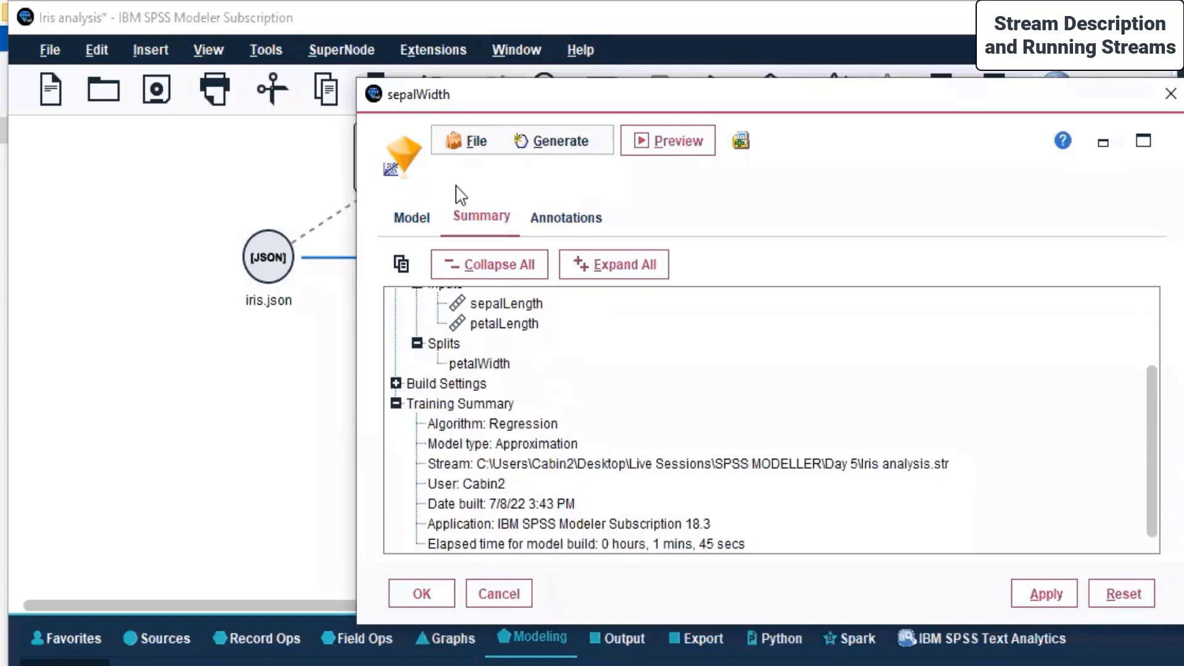
# Compare the generated model's list of split models with the fields in its summary, and close it without changes.
pyautogui.click(411, 217)
pyautogui.scroll(5, 591, 391)
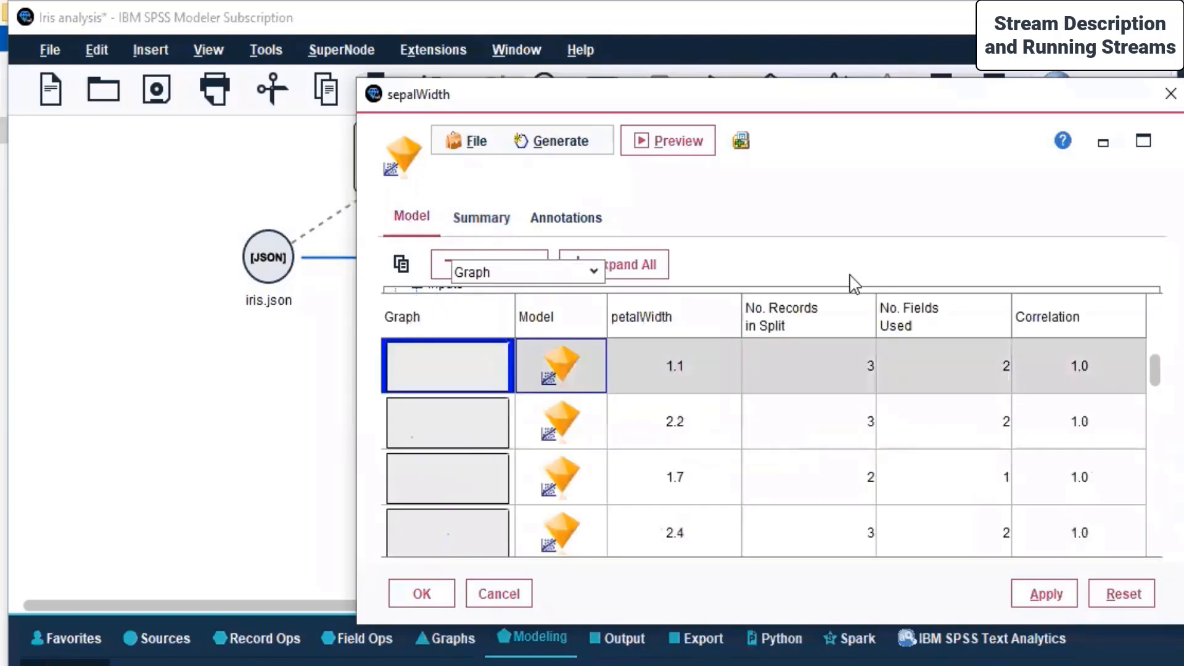
pyautogui.moveTo(853, 102); pyautogui.dragTo(738, 80)
pyautogui.click(384, 197)
pyautogui.scroll(3, 410, 382)
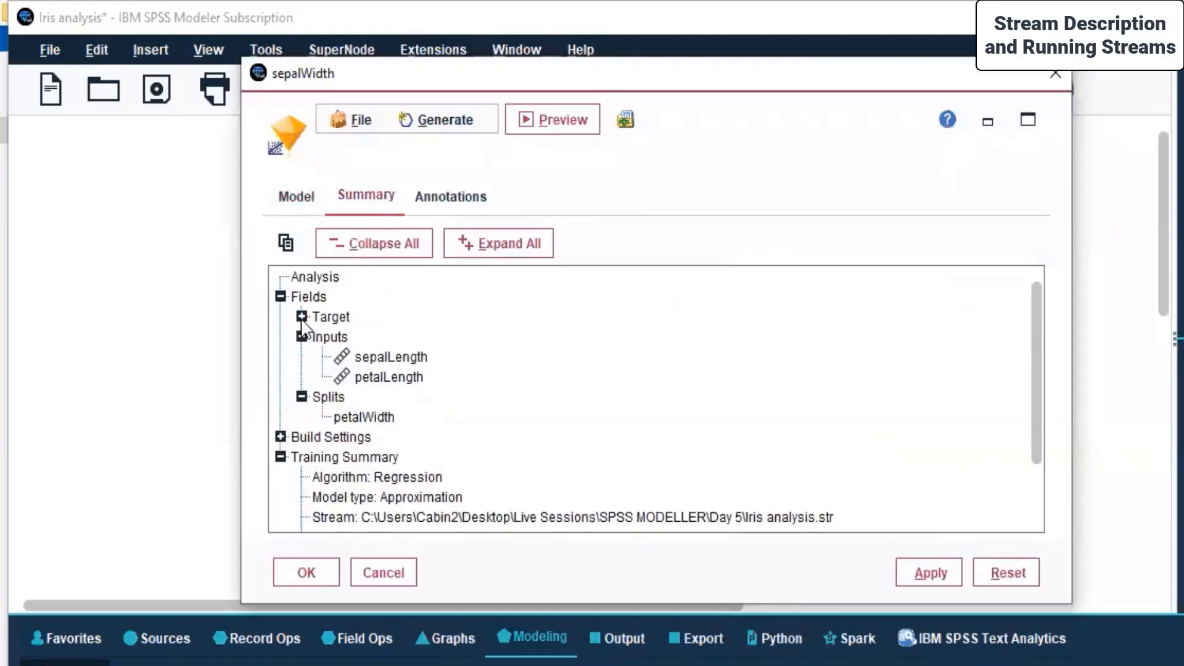
pyautogui.click(283, 297)
pyautogui.click(300, 207)
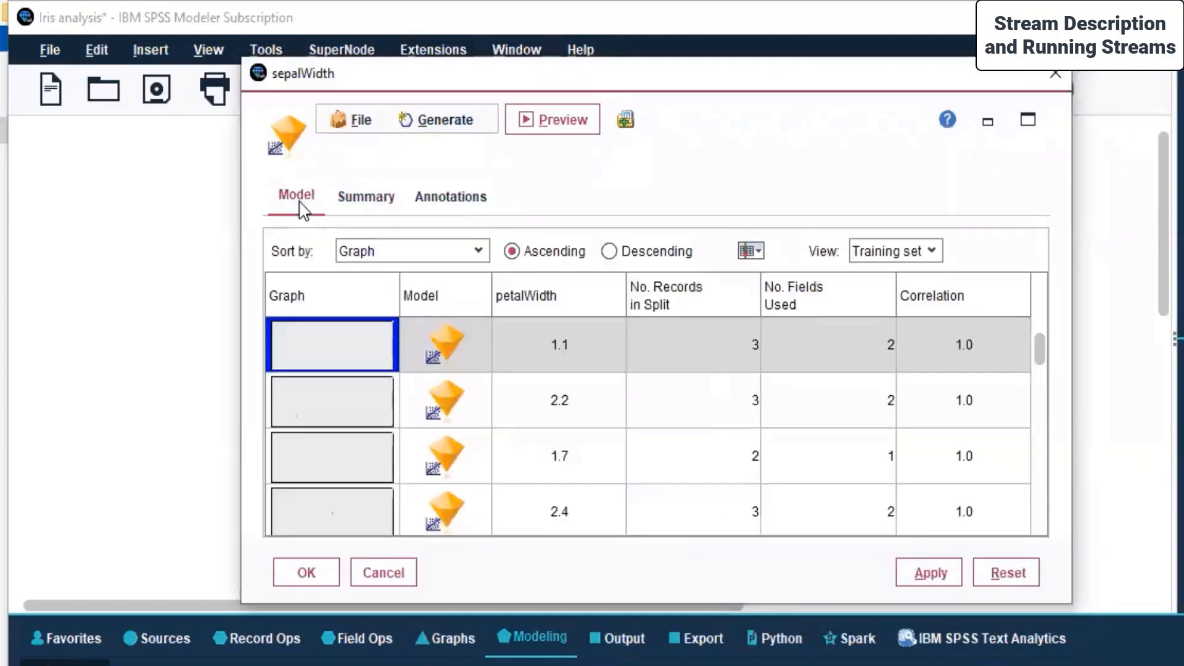
pyautogui.click(351, 198)
pyautogui.click(280, 296)
pyautogui.click(301, 317)
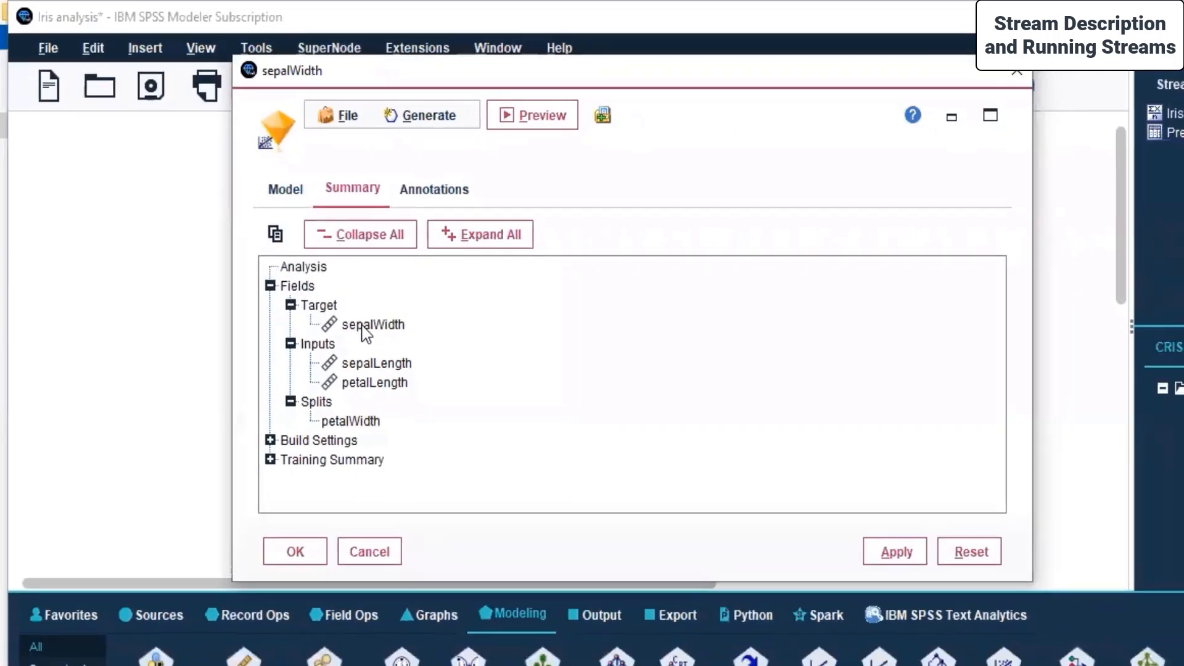
pyautogui.click(384, 572)
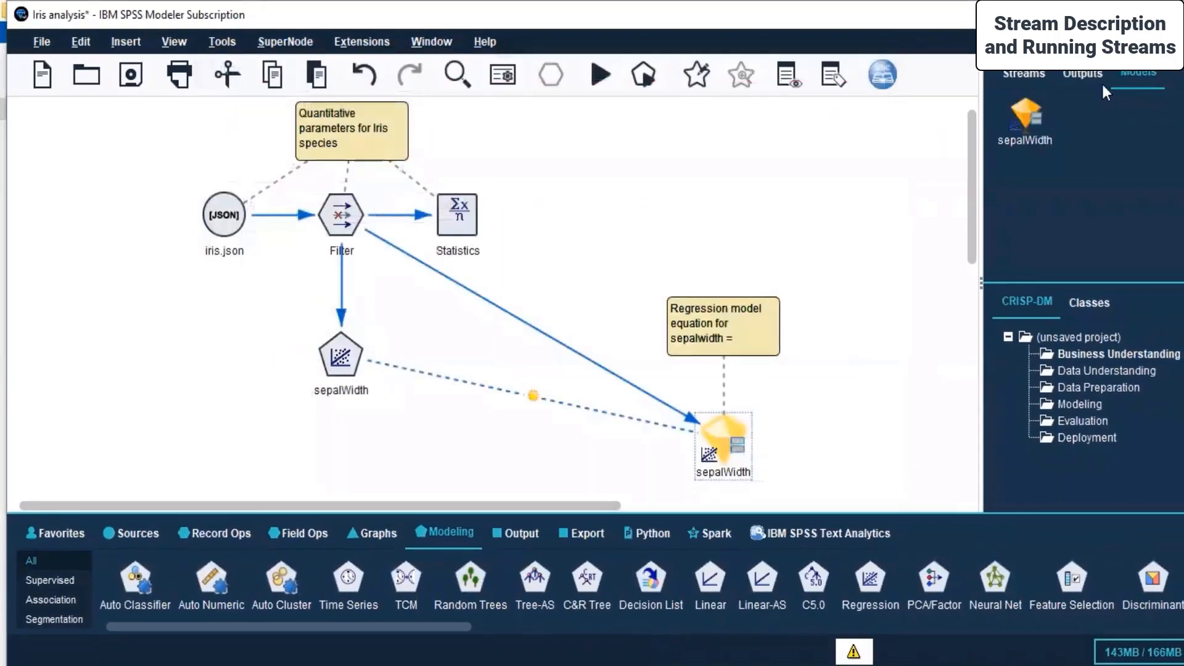
# Open the generated sepalWidth model and sort its split models by Model to review them.
pyautogui.doubleClick(1022, 111)
pyautogui.rightClick(801, 442)
pyautogui.click(833, 244)
pyautogui.doubleClick(718, 432)
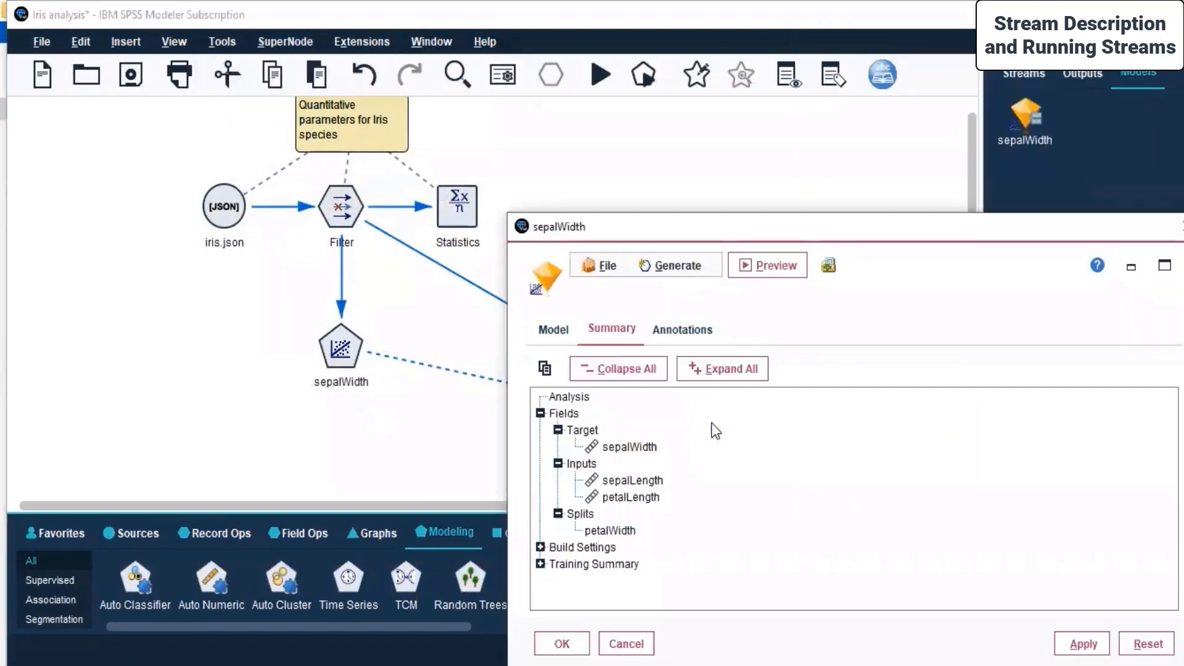
pyautogui.click(552, 327)
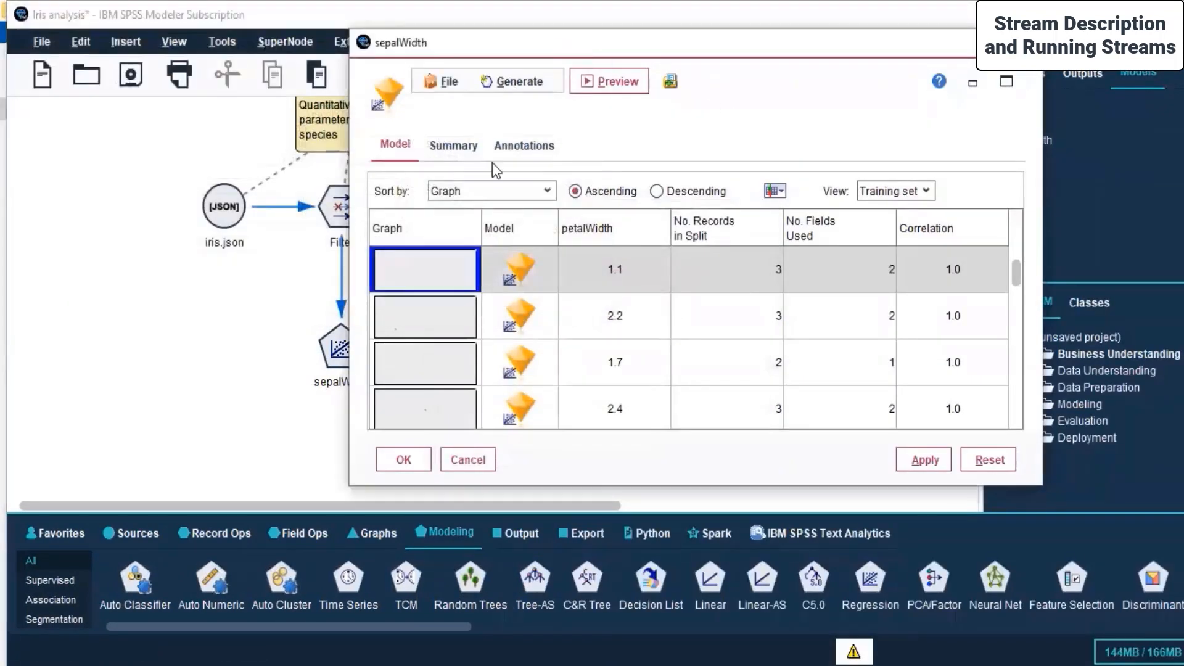
pyautogui.click(504, 193)
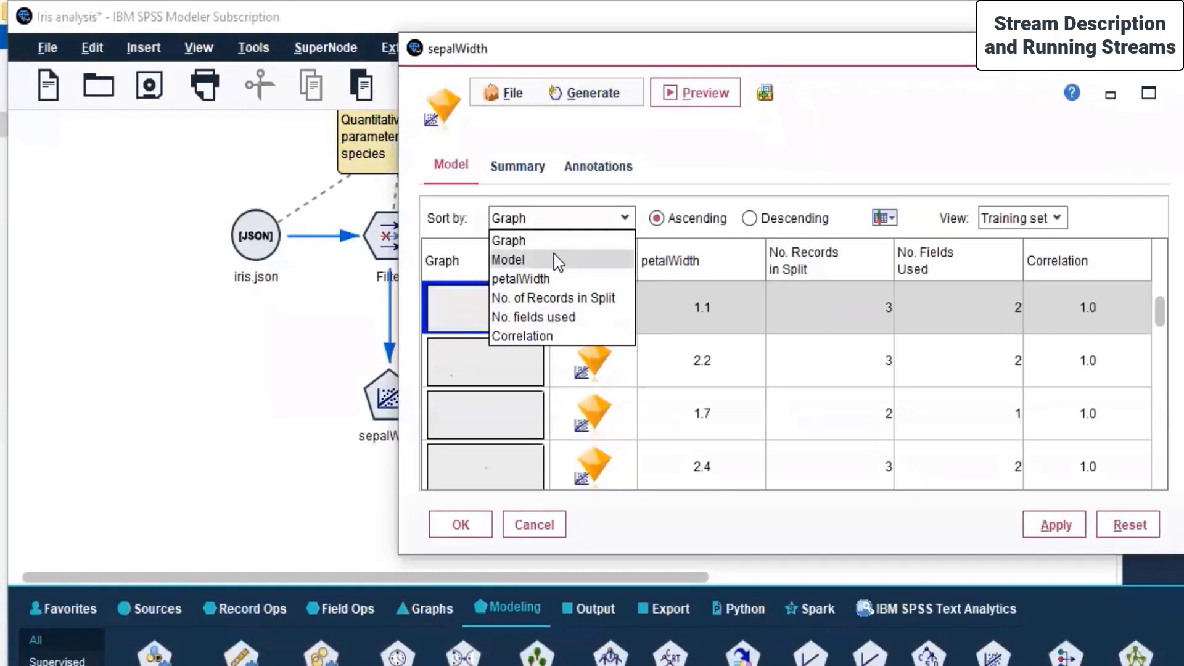
pyautogui.click(487, 227)
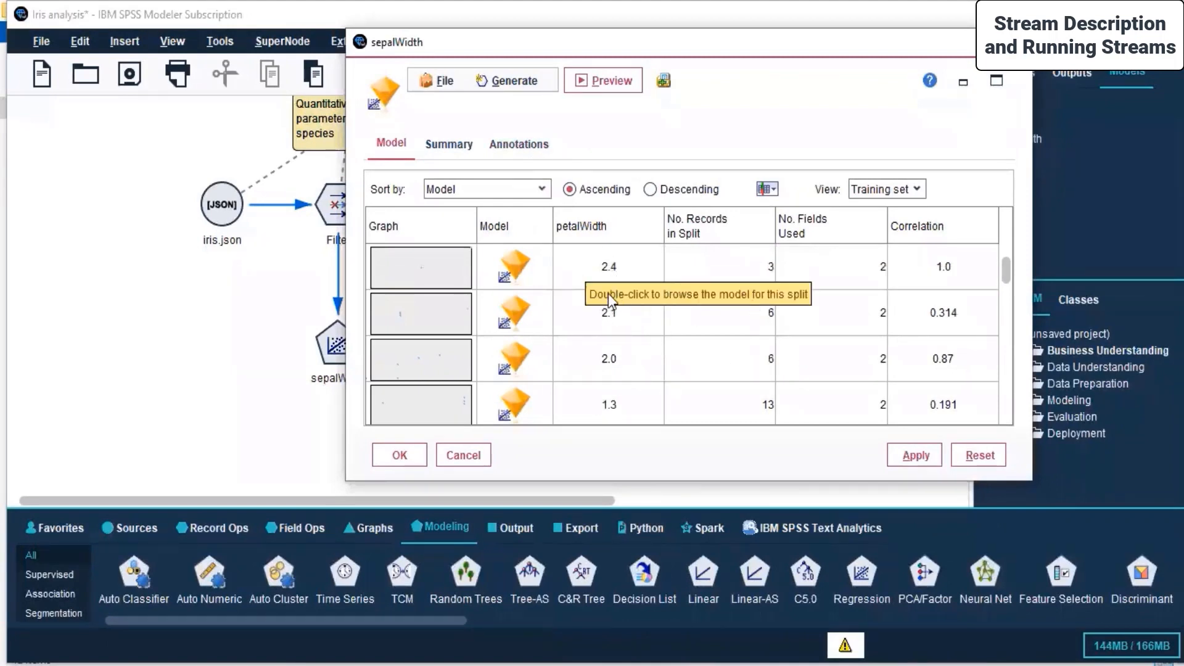
pyautogui.scroll(-3, 608, 295)
pyautogui.scroll(3, 608, 295)
# Sort the split models by Graph, and finally by petalWidth in ascending order.
pyautogui.click(497, 193)
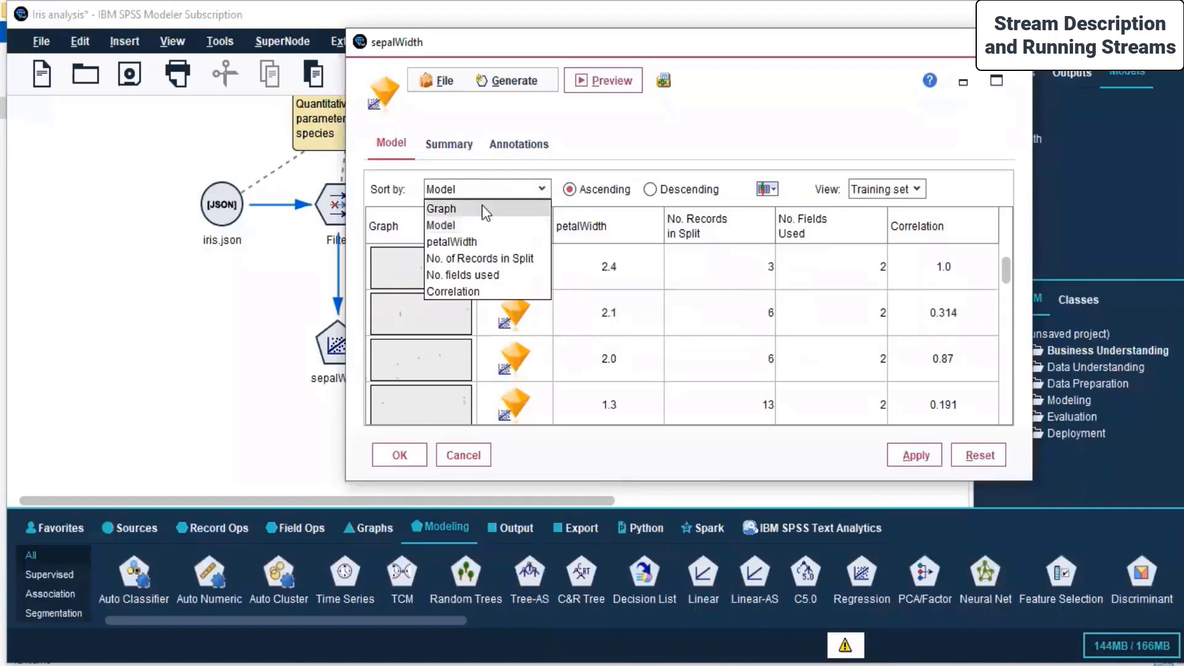
pyautogui.click(486, 210)
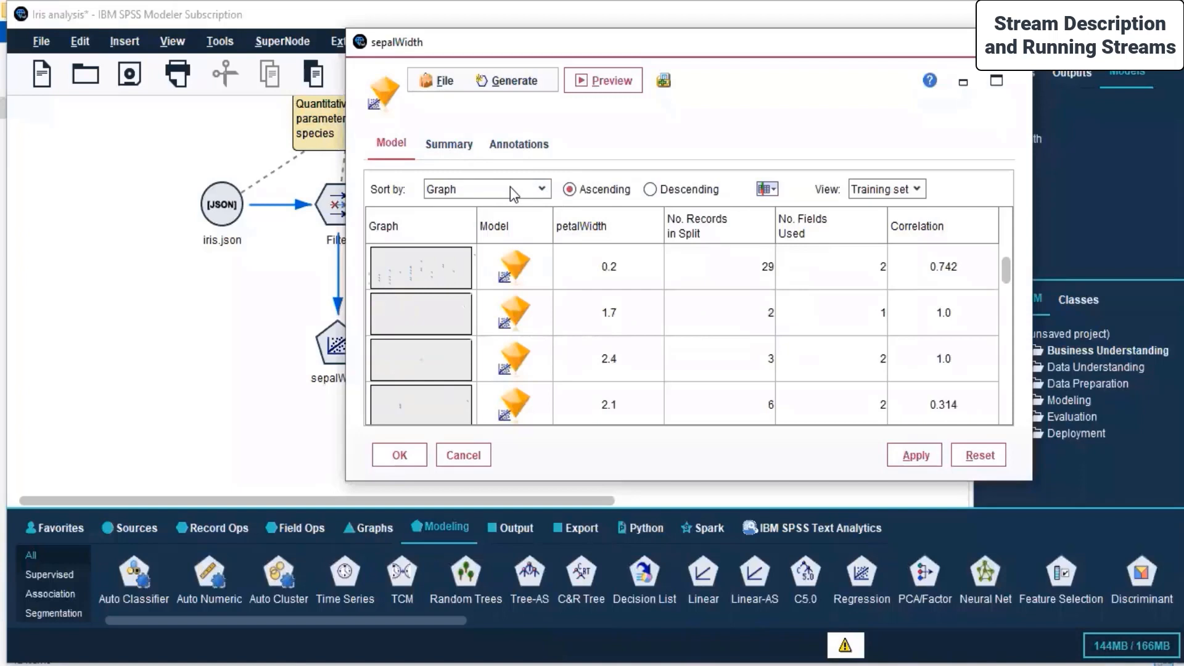
pyautogui.click(509, 187)
pyautogui.click(479, 243)
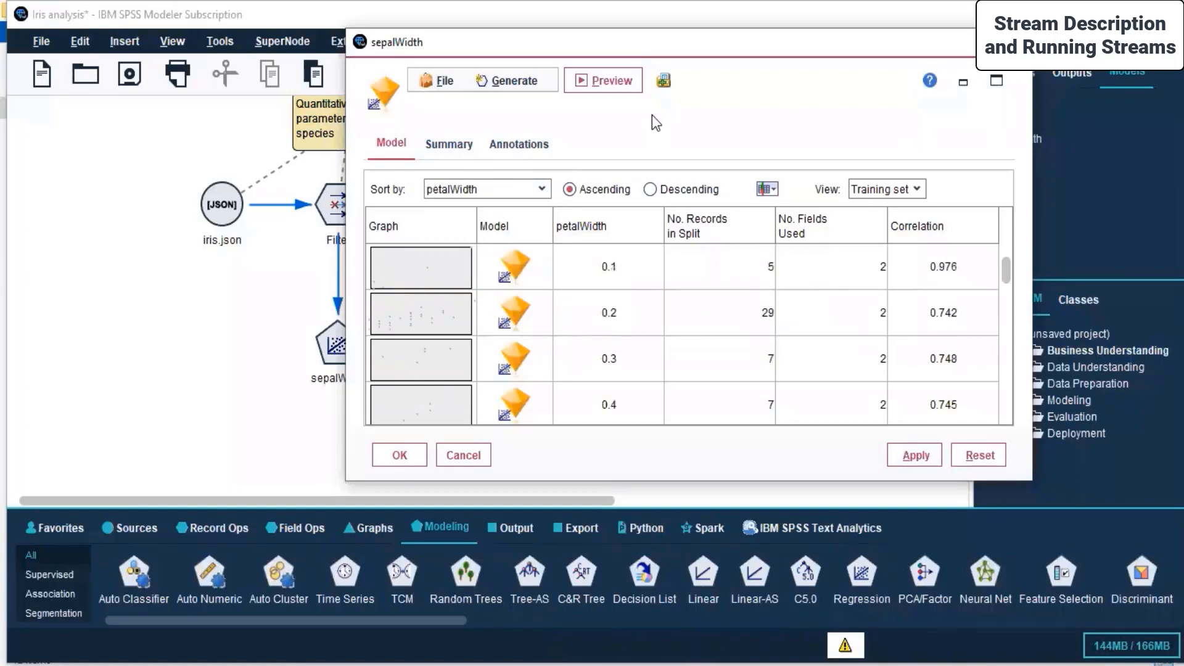
# Review the generated model's fully expanded summary and its annotations, and close the model.
pyautogui.click(465, 151)
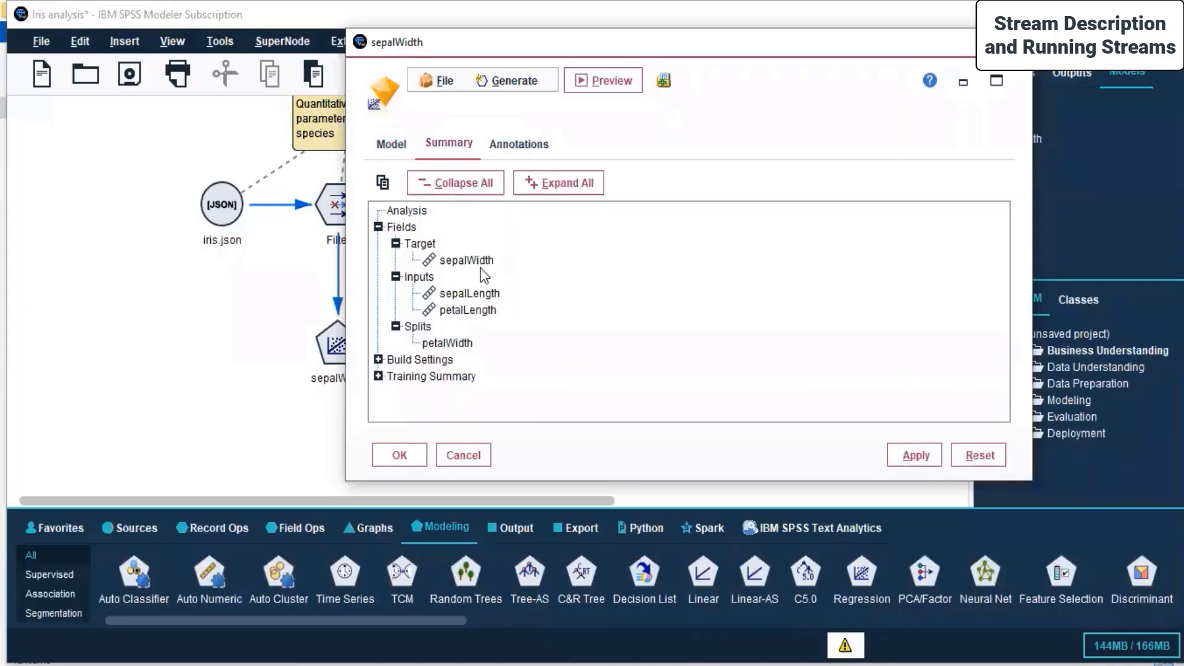
pyautogui.click(378, 226)
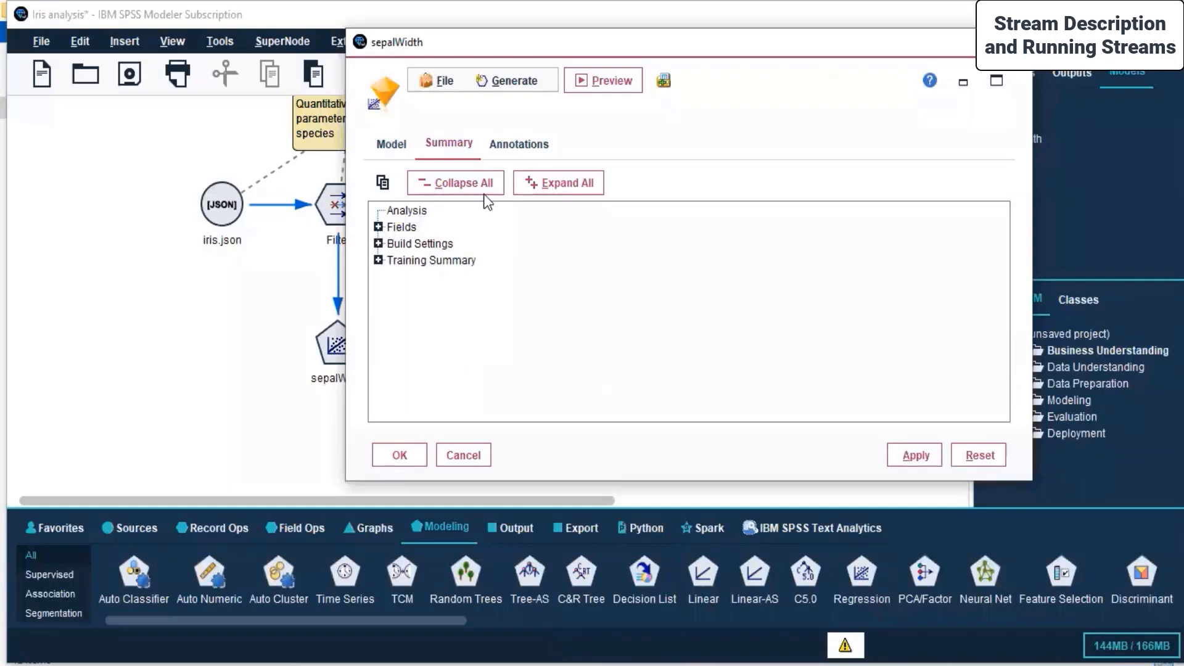
pyautogui.click(528, 185)
pyautogui.scroll(-3, 508, 265)
pyautogui.scroll(3, 508, 269)
pyautogui.click(504, 145)
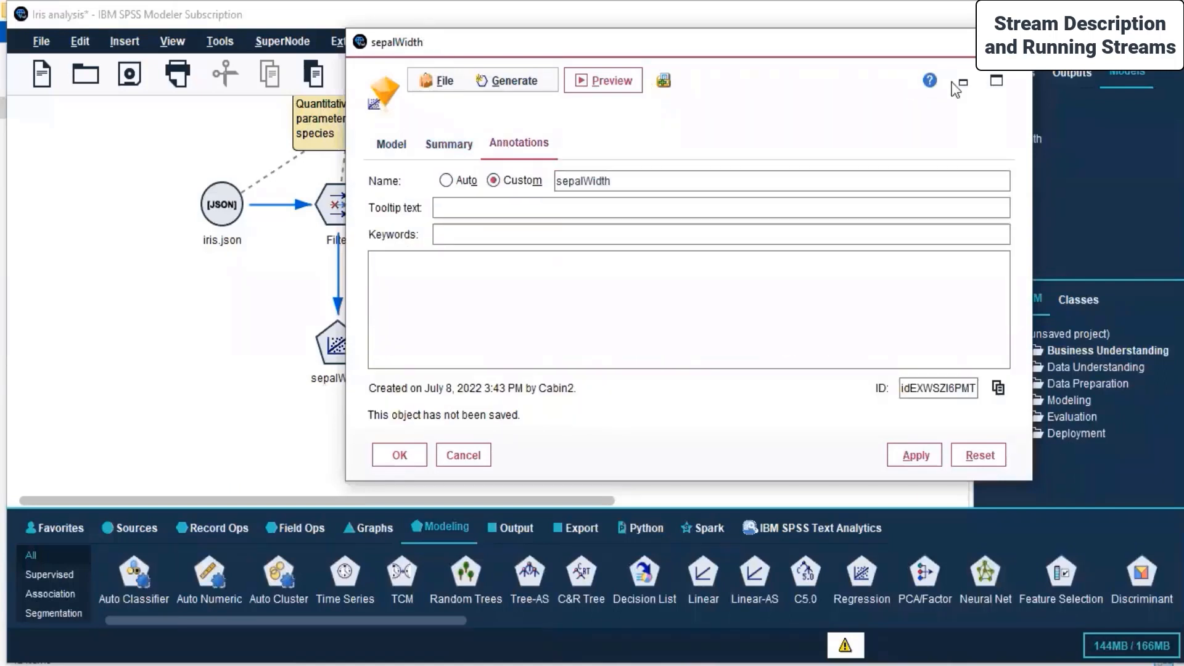
pyautogui.click(400, 455)
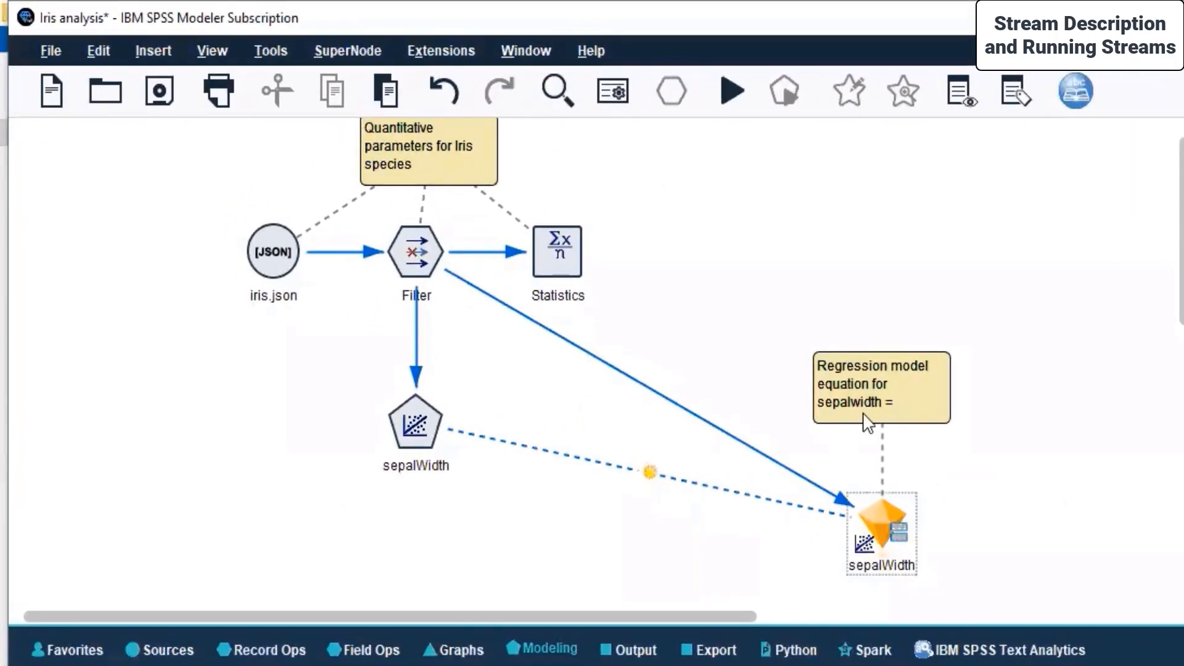
# Complete the regression equation in the generated model's comment with "2.34 -0.102*petallength + 0.208*sepalwidth".
pyautogui.doubleClick(898, 395)
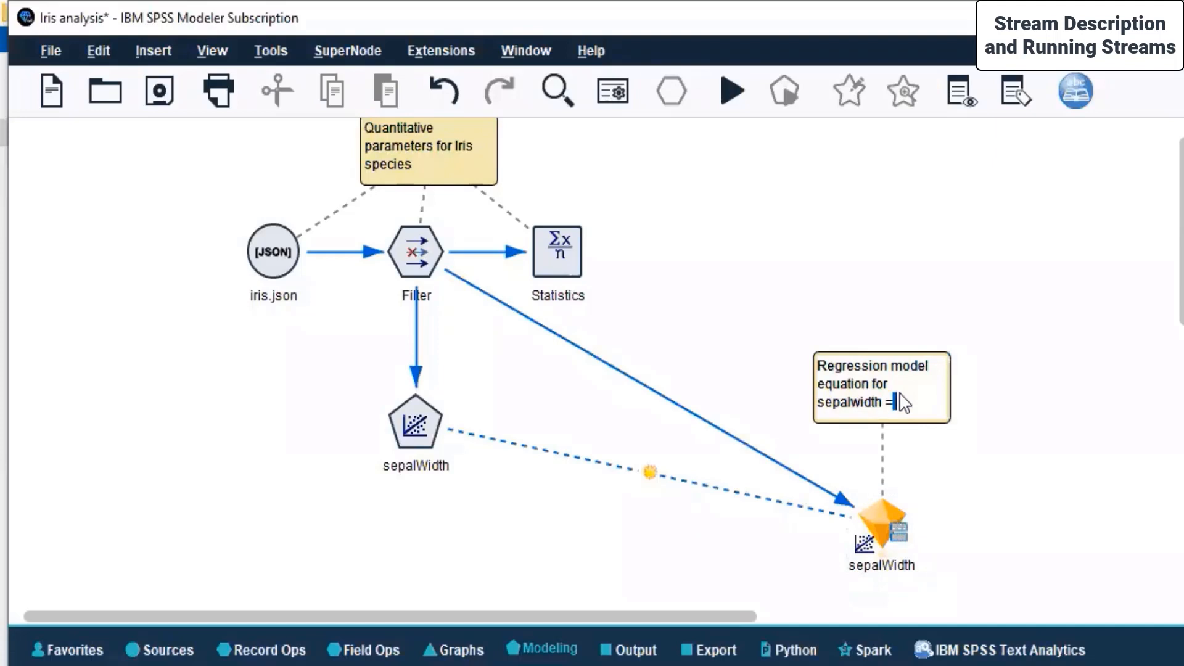
pyautogui.write('2.34 -0.102')
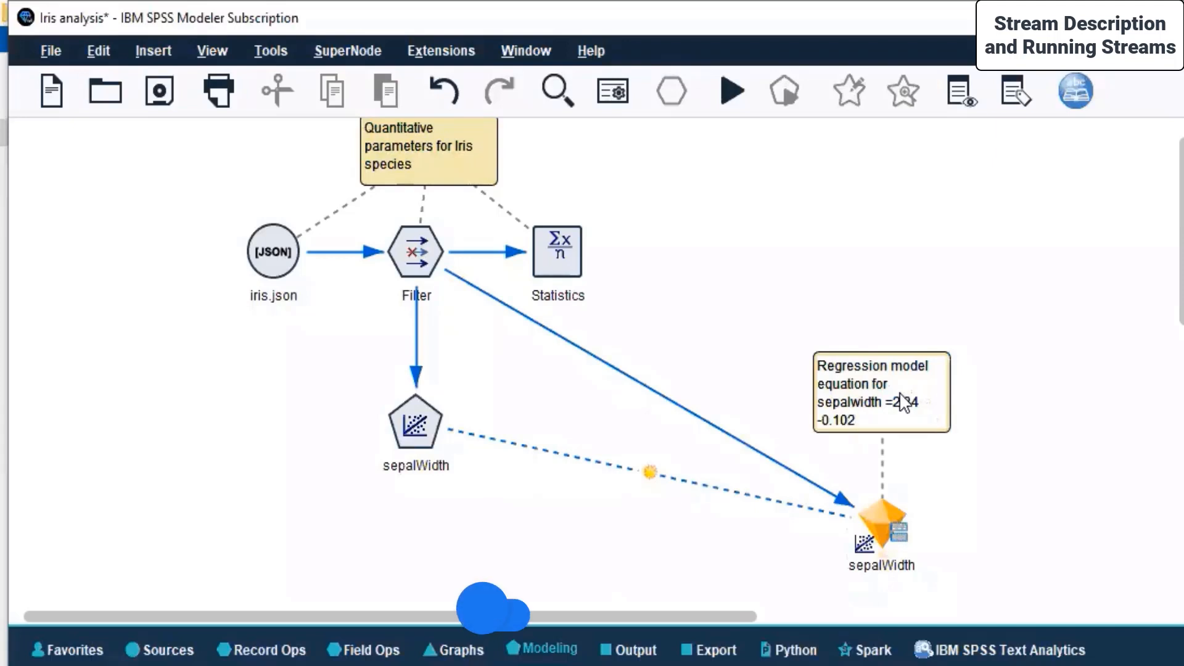
pyautogui.write('petal')
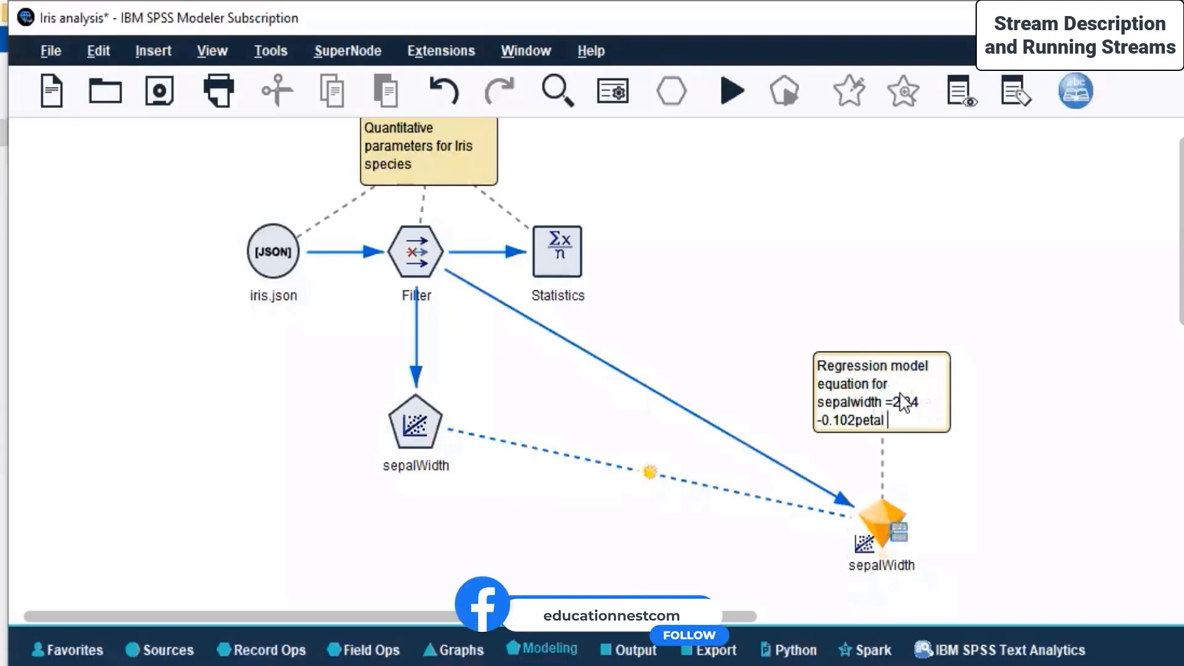
pyautogui.write('ngth + 0.208')
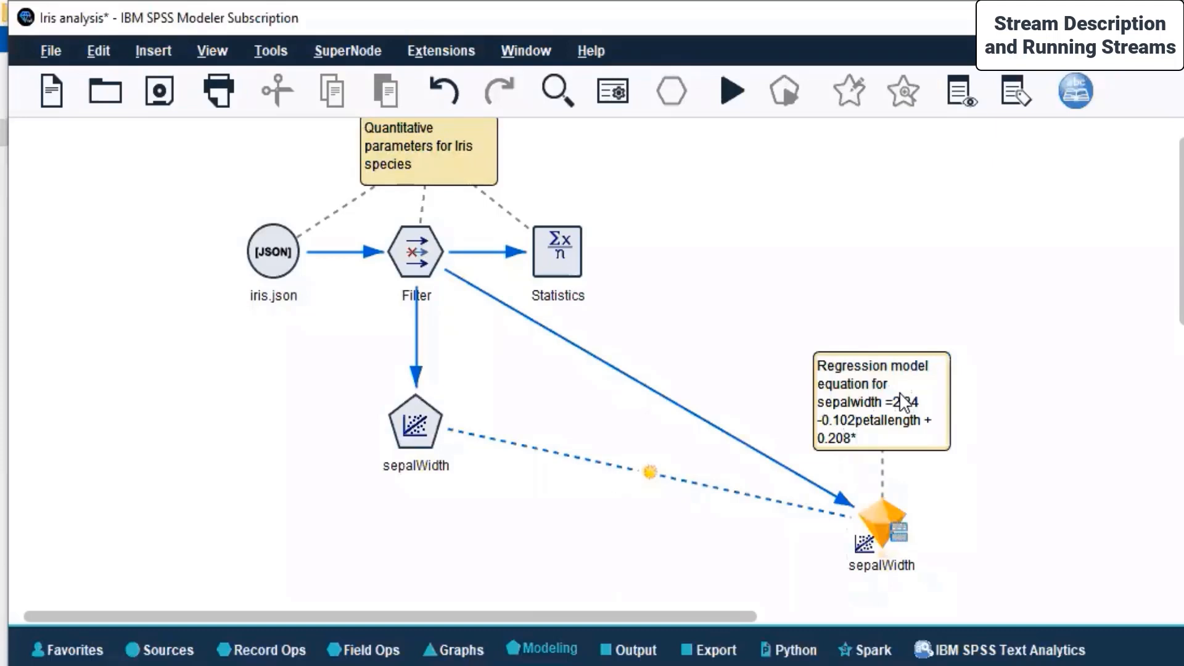
pyautogui.write('*')
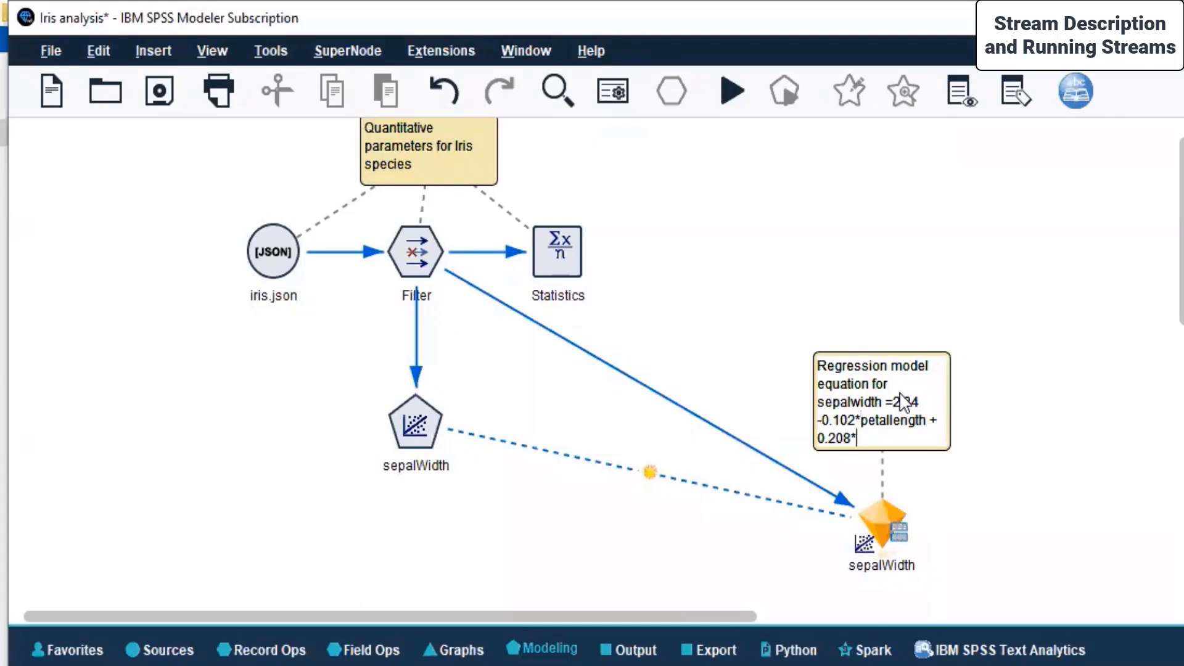
pyautogui.write('sepalwidth')
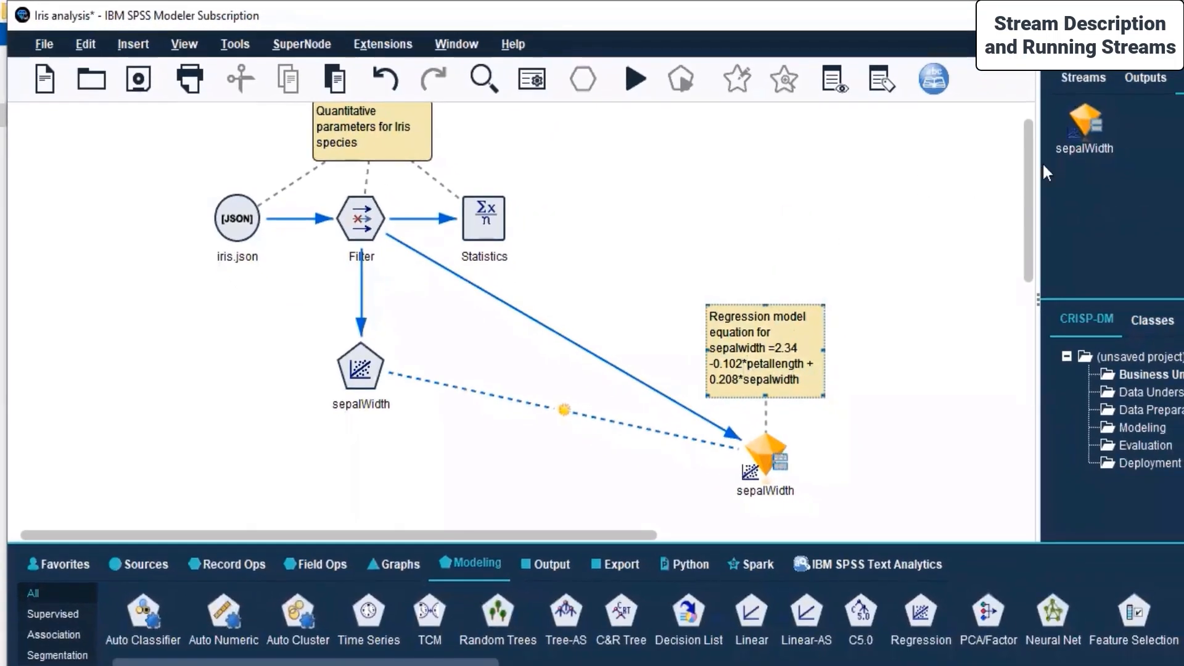
# Check the available actions for the stored sepalWidth model, review the generated model's summary in the stream, and close it without changes.
pyautogui.rightClick(1091, 117)
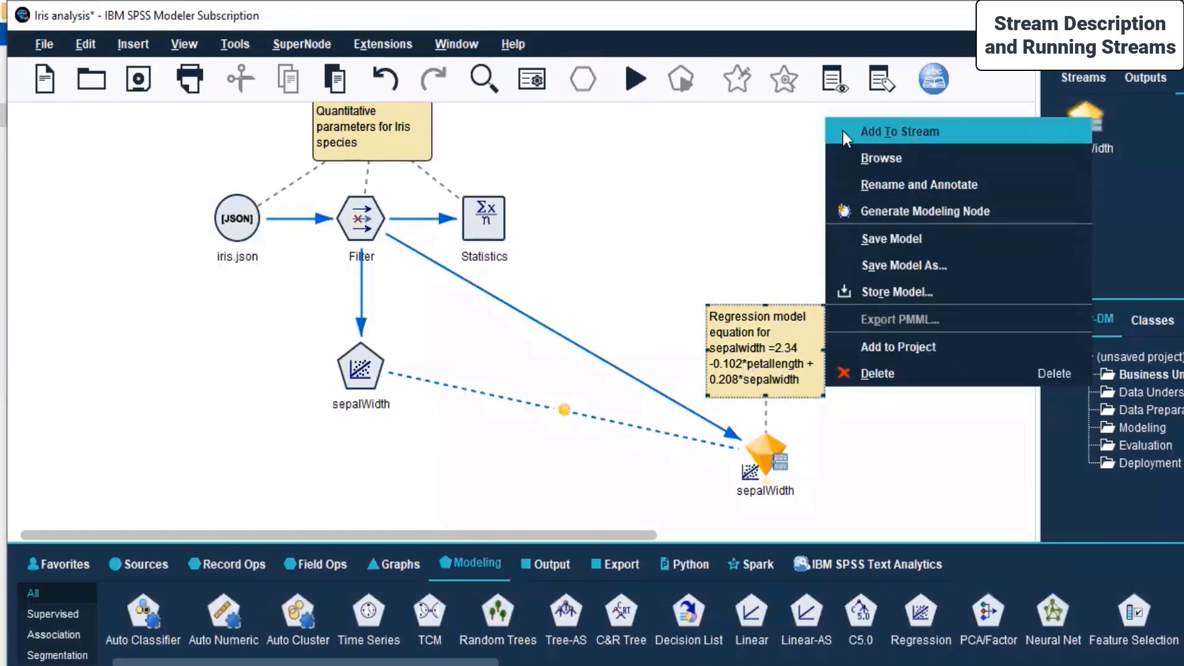
pyautogui.click(702, 148)
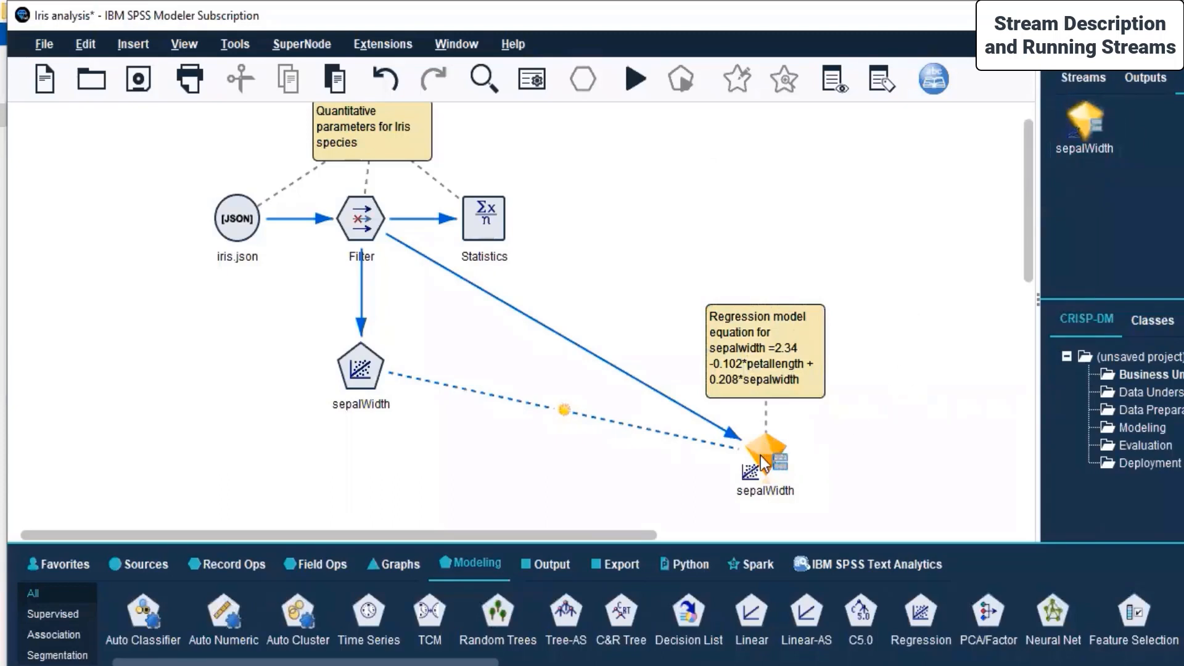
pyautogui.doubleClick(751, 484)
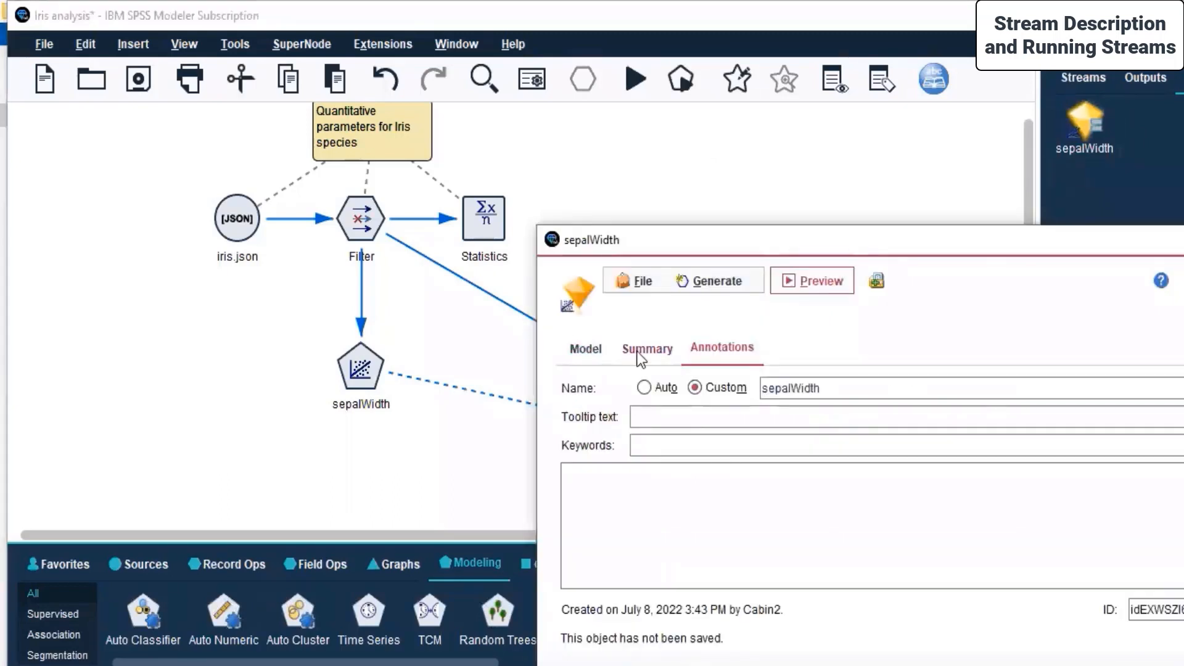
pyautogui.click(637, 348)
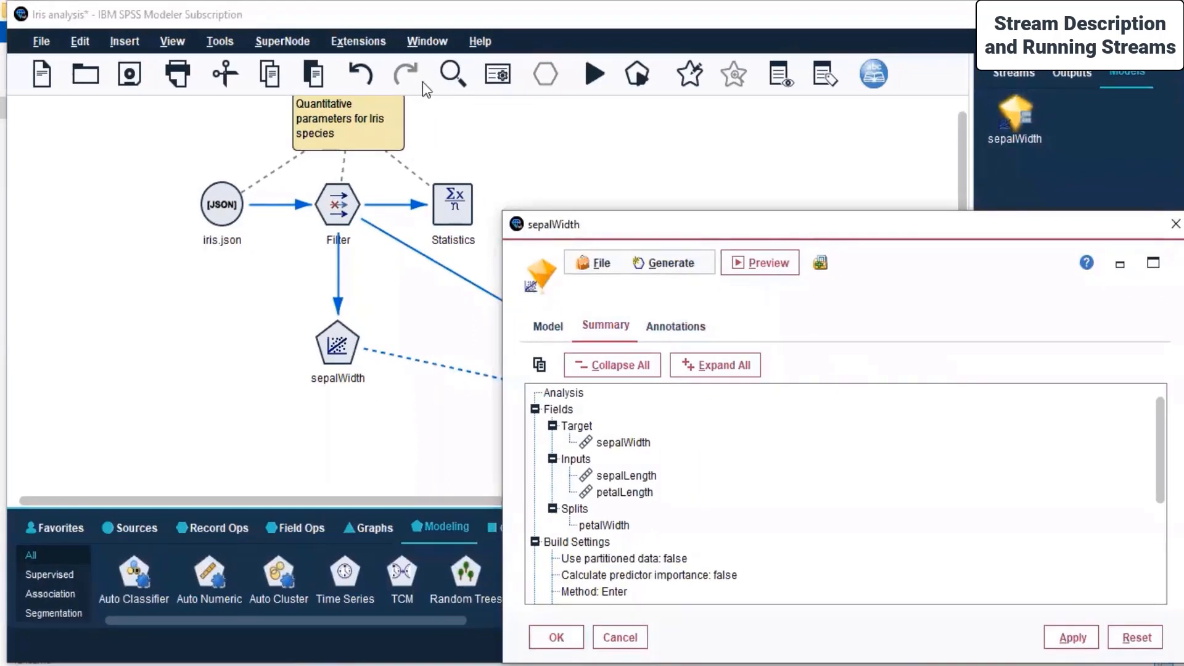
pyautogui.moveTo(728, 224); pyautogui.dragTo(423, 82)
pyautogui.click(868, 83)
# Run the sepalWidth Regression node again and move the execution feedback clear of the stream.
pyautogui.click(341, 347)
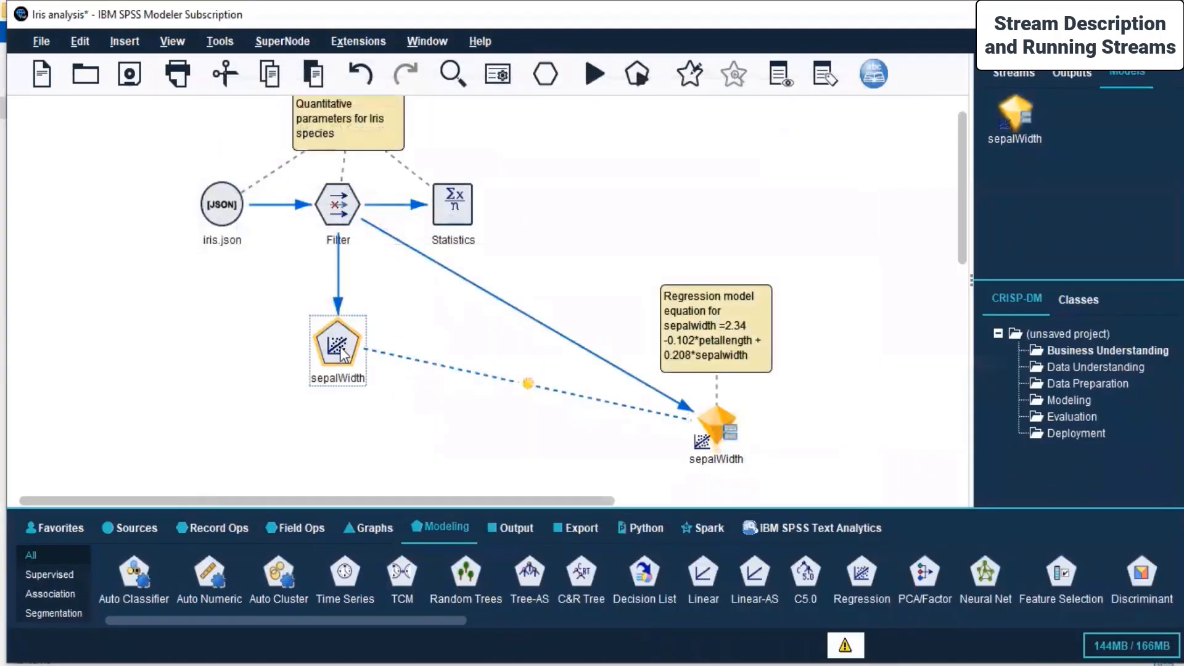
pyautogui.rightClick(341, 349)
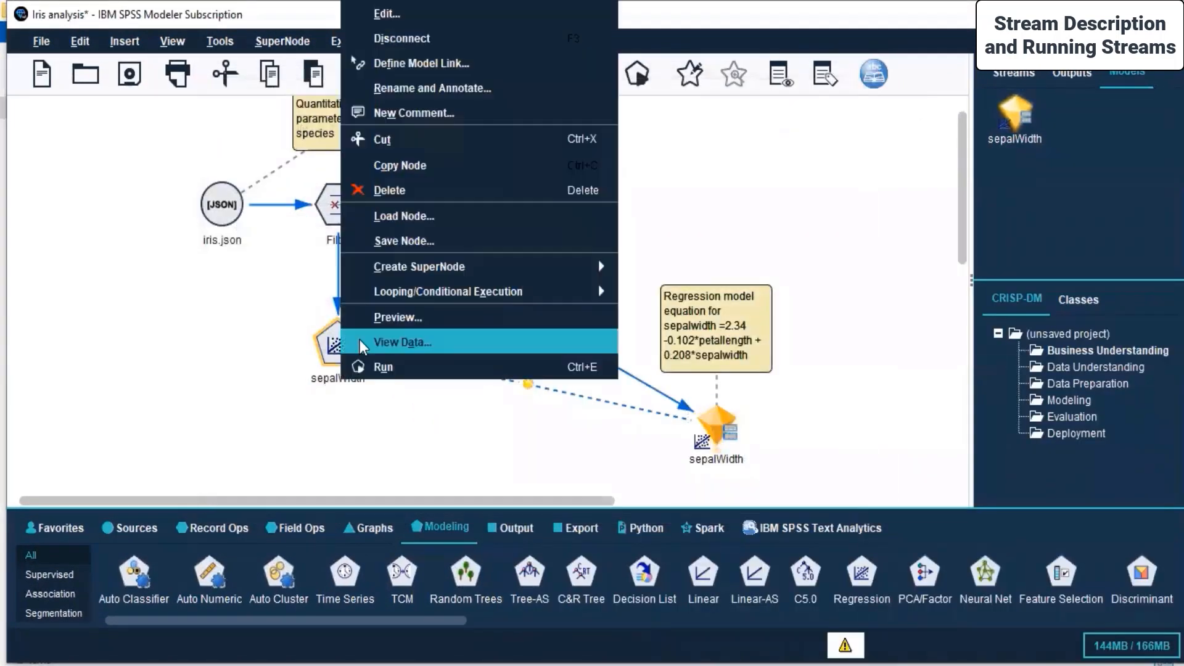
pyautogui.click(469, 364)
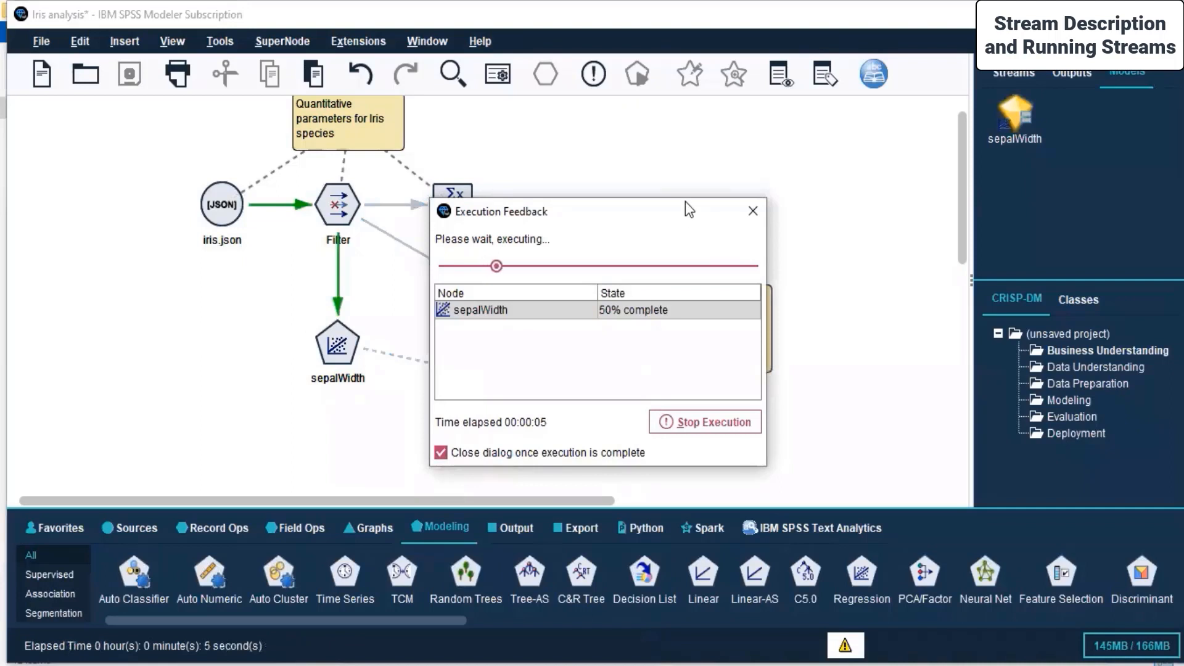
pyautogui.moveTo(685, 201); pyautogui.dragTo(792, 13)
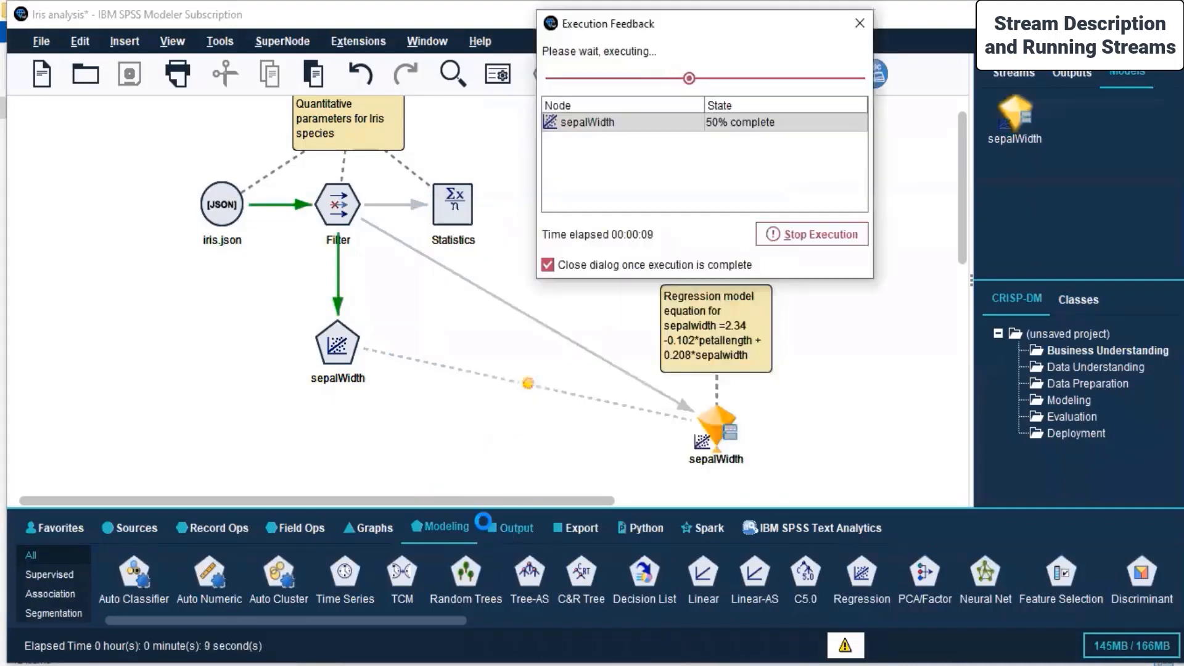
# Look through the open streams and close the empty Iris stream, keeping Iris analysis open.
pyautogui.click(1005, 69)
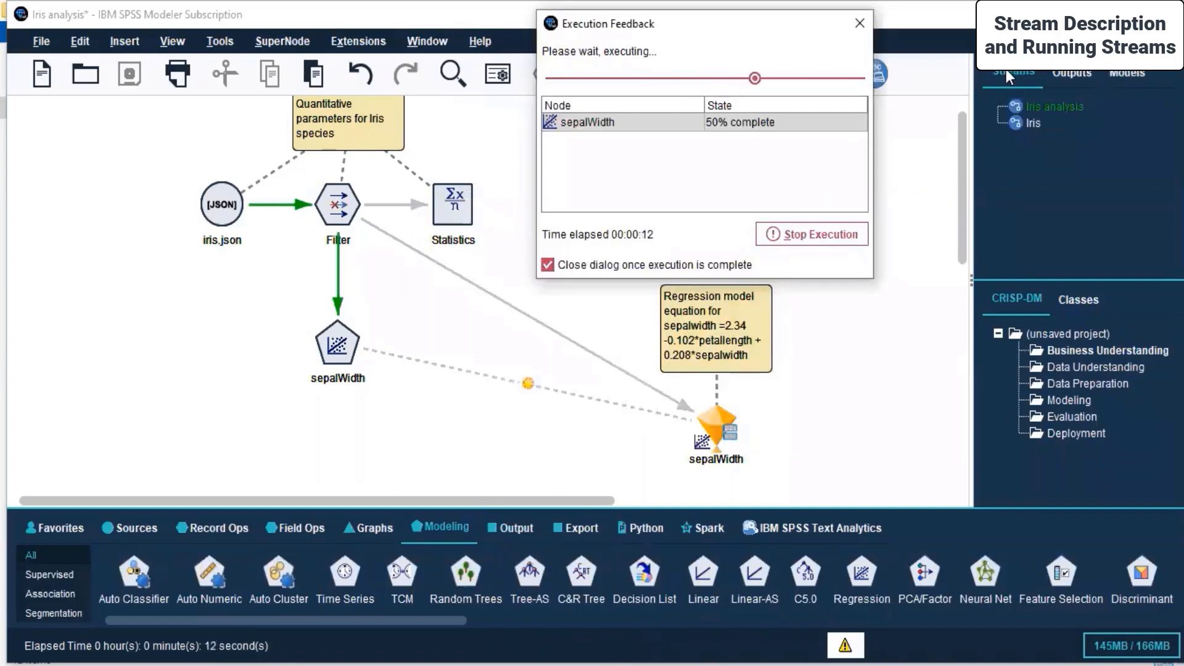
pyautogui.click(1033, 124)
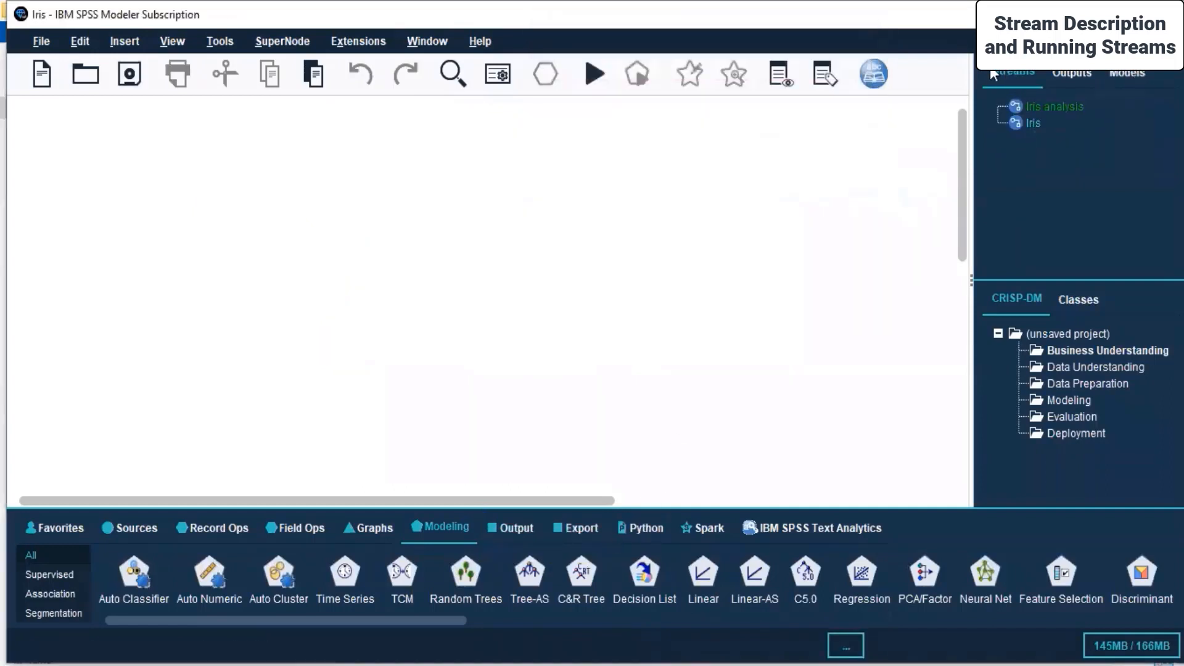
pyautogui.click(1042, 108)
pyautogui.click(1027, 126)
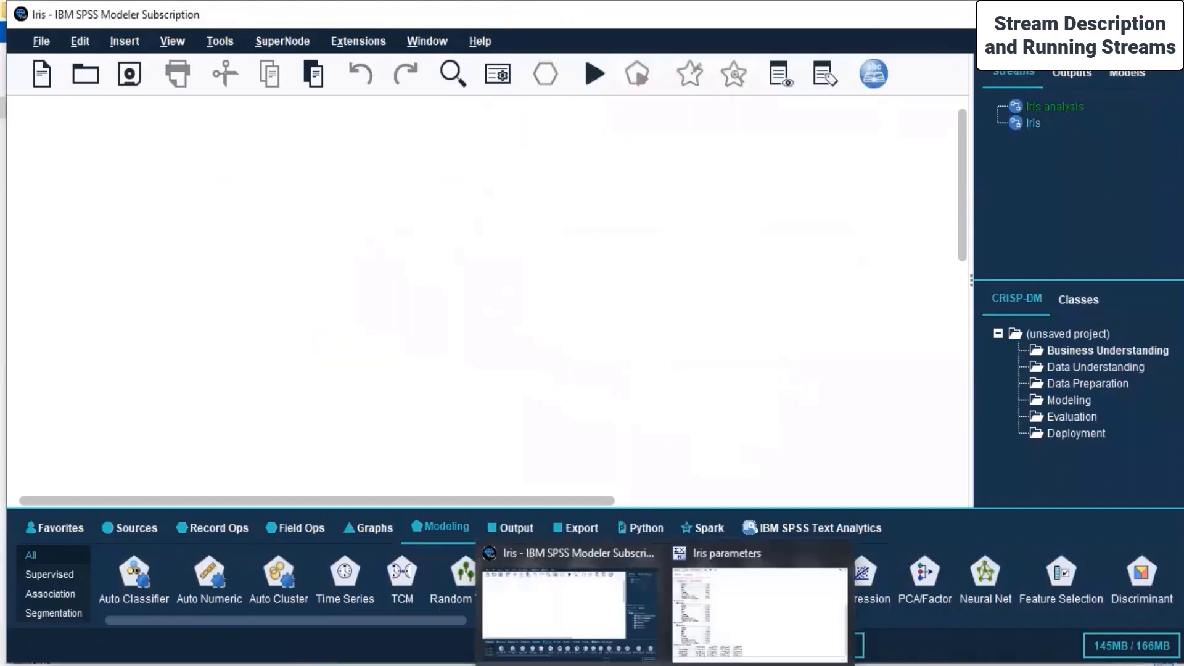
pyautogui.click(709, 664)
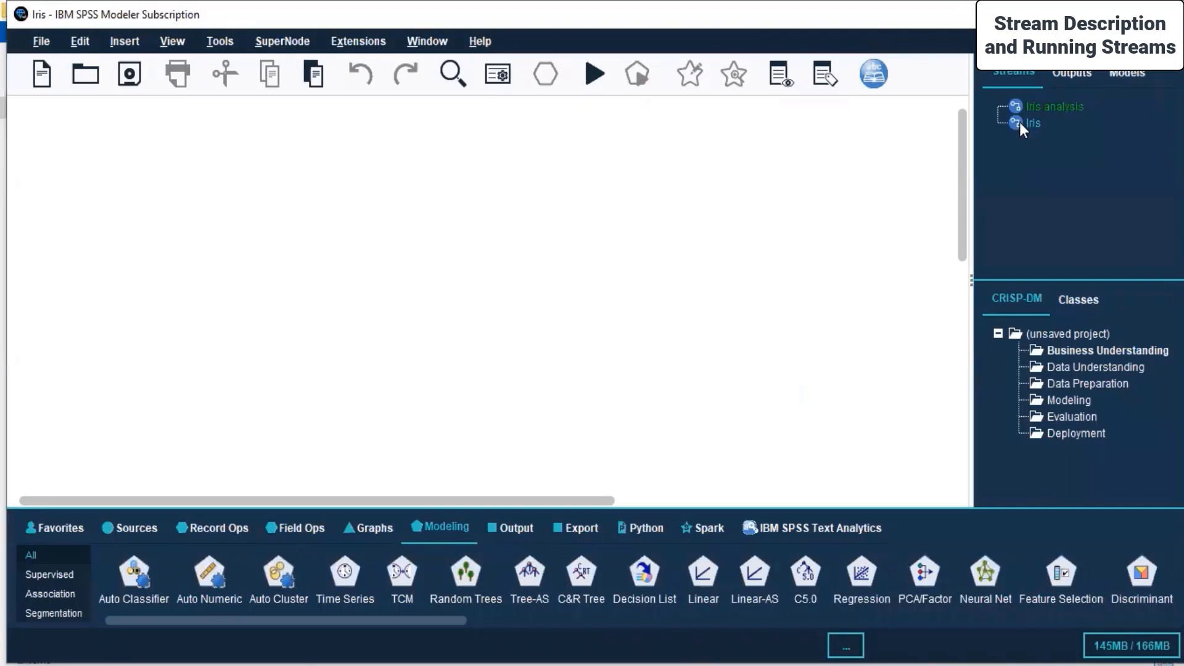
pyautogui.rightClick(1019, 122)
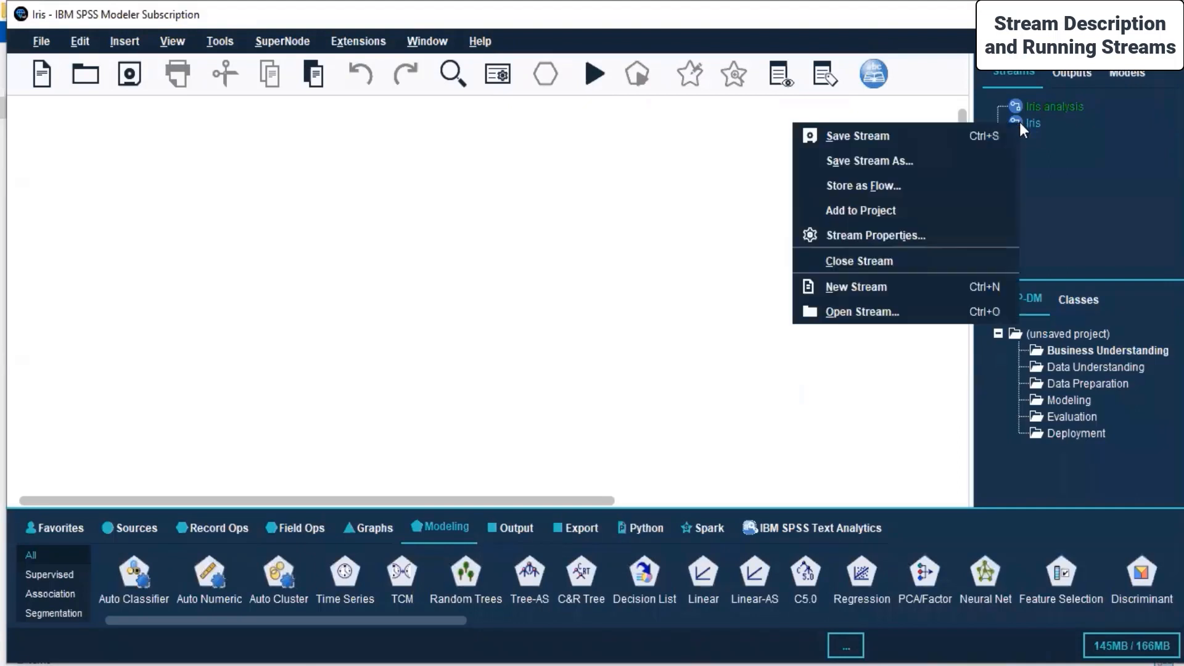
pyautogui.click(871, 260)
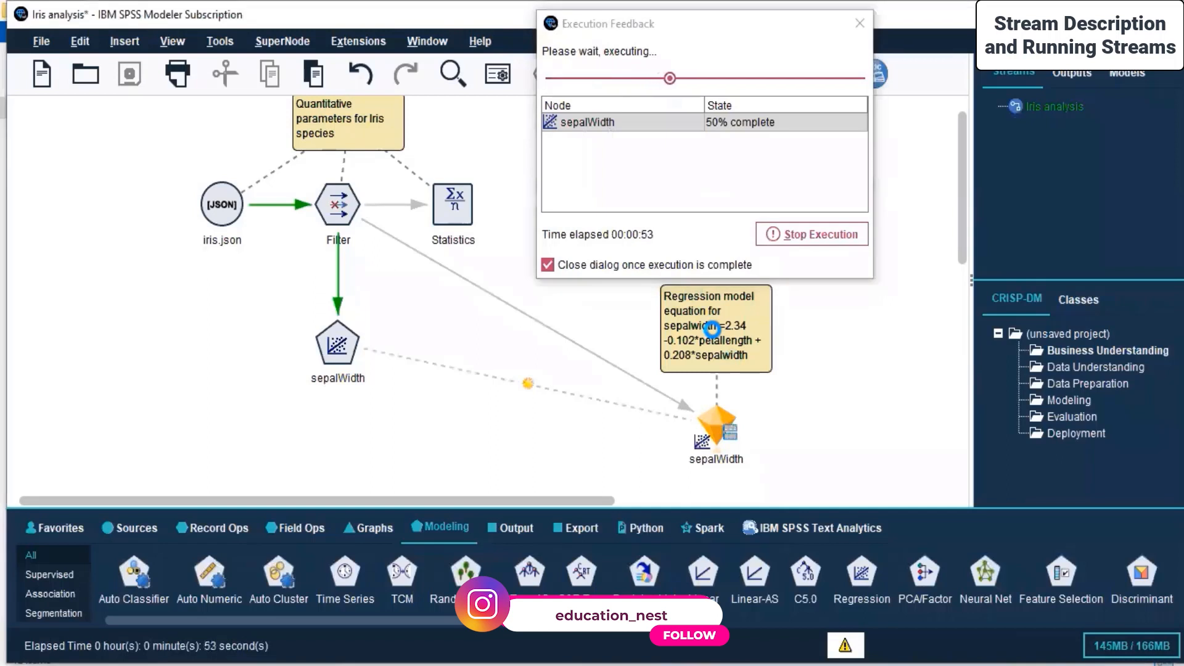
# Move the execution feedback off the stream, and open the data view of the generated sepalWidth model once the run completes.
pyautogui.moveTo(838, 25); pyautogui.dragTo(1091, 102)
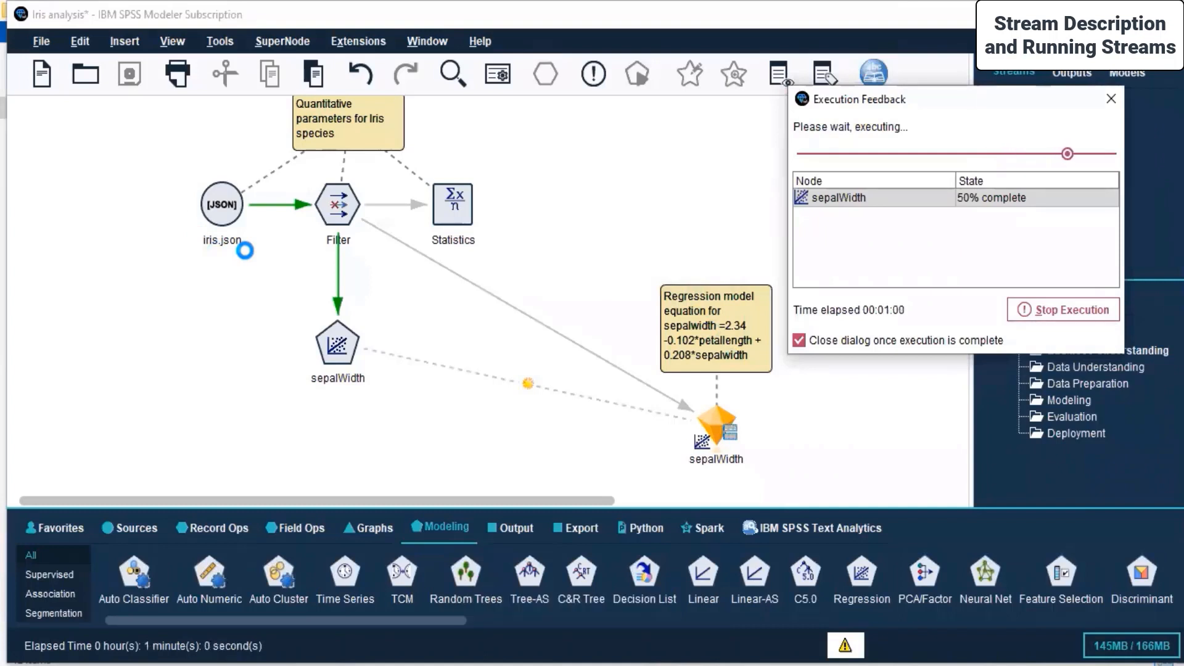
pyautogui.click(214, 214)
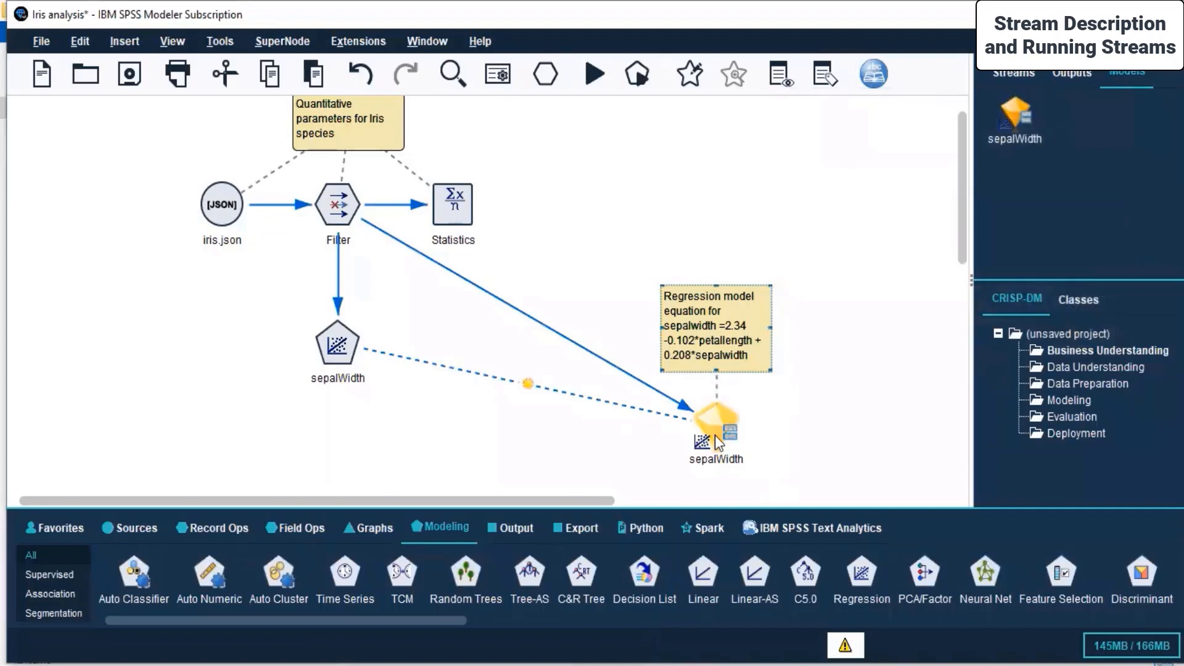
pyautogui.rightClick(725, 416)
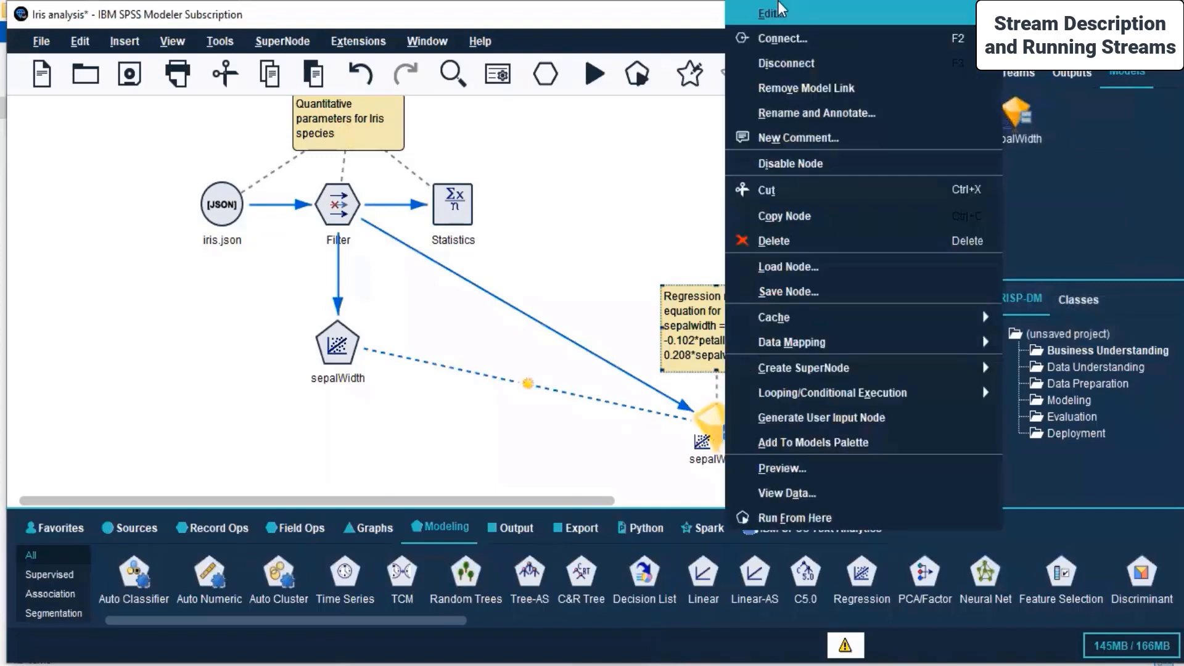
pyautogui.click(795, 490)
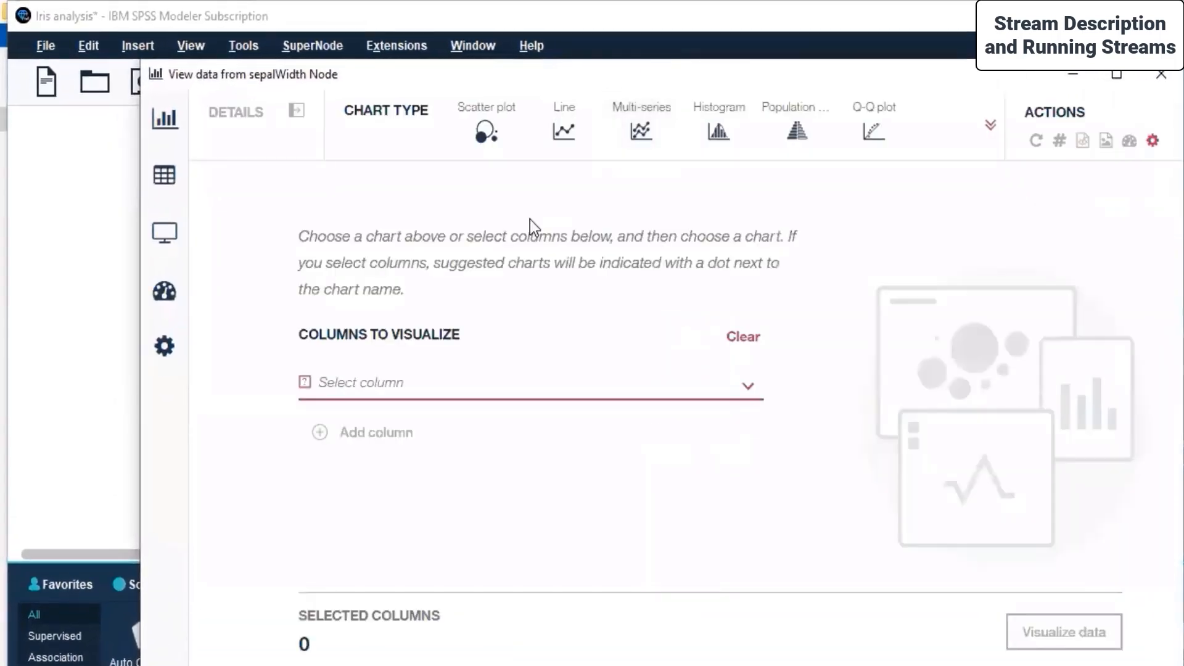
# View the sepalWidth model's data as a spreadsheet, return to the chart view, and close the data viewer.
pyautogui.moveTo(185, 182)
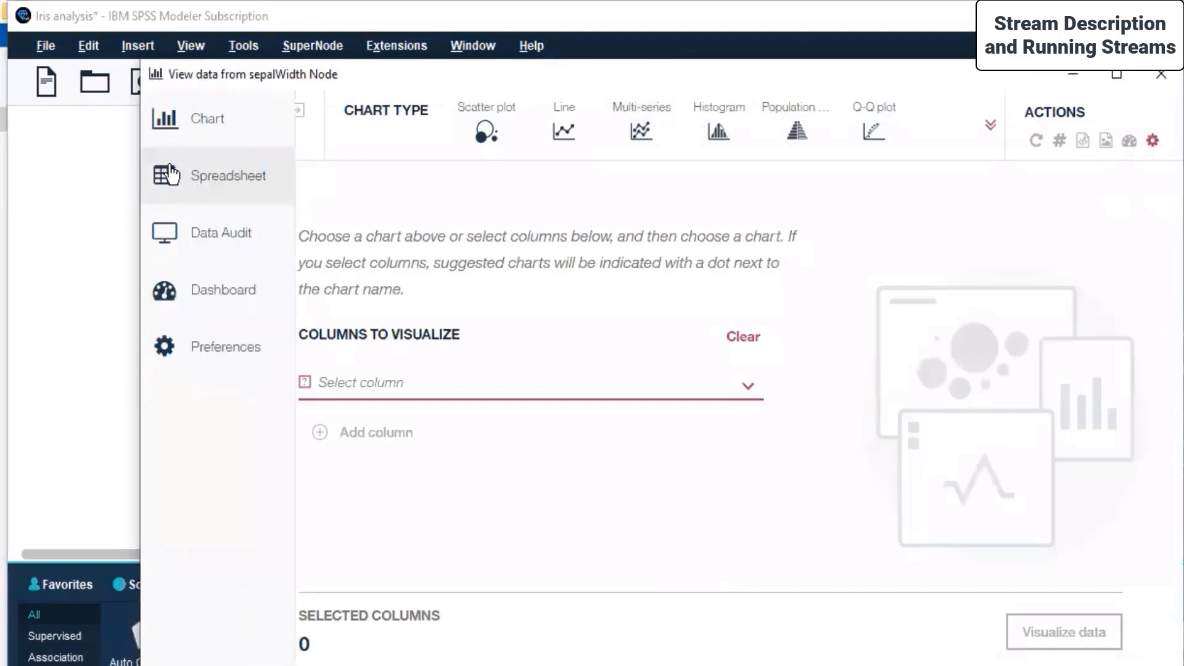
pyautogui.click(173, 174)
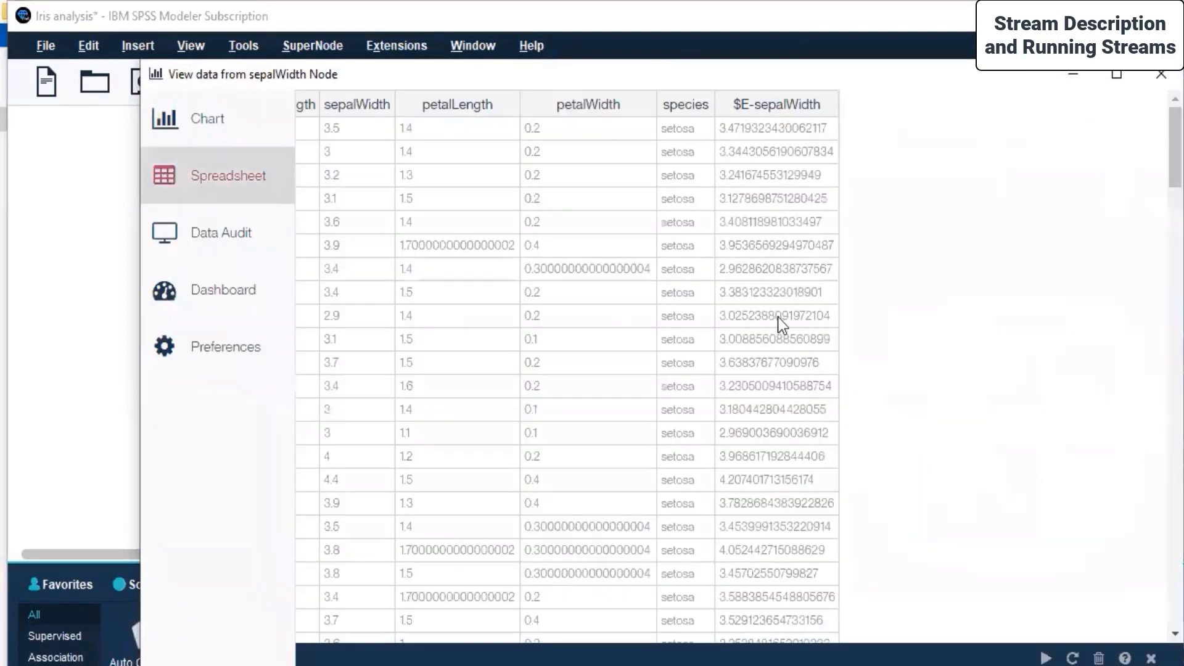
pyautogui.click(175, 111)
pyautogui.click(1161, 80)
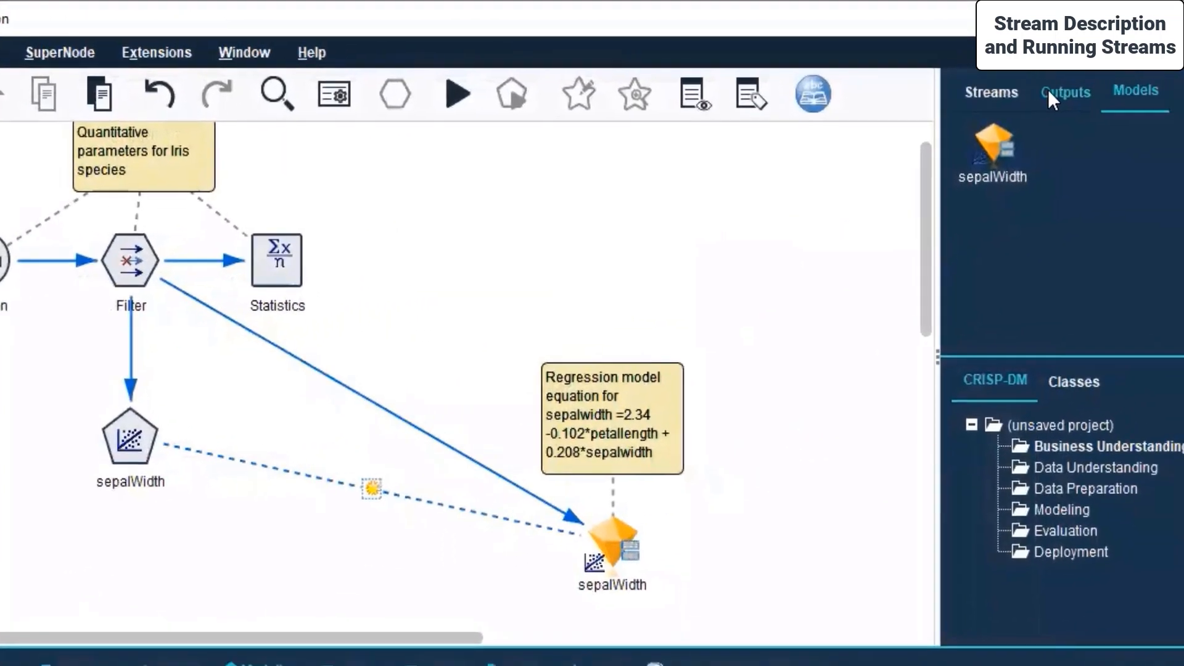
# Review the stored Iris parameters, sepalWidth preview and iris.json preview outputs, deleting the sepalWidth preview and closing the iris.json preview.
pyautogui.click(1180, 80)
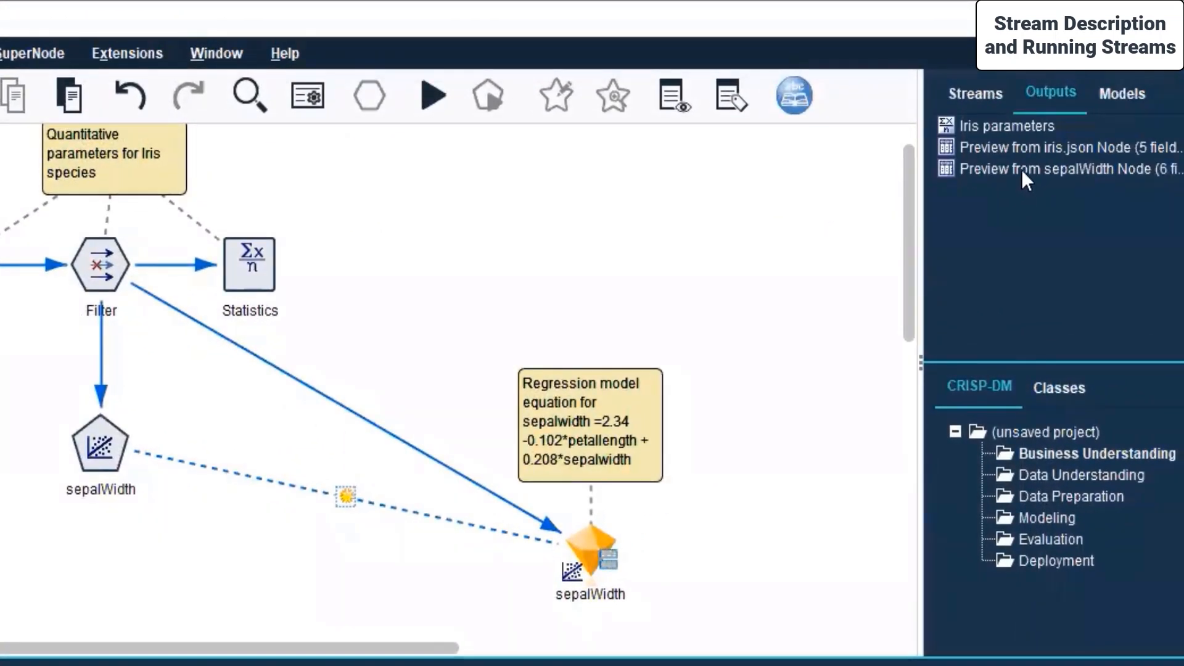
pyautogui.doubleClick(978, 123)
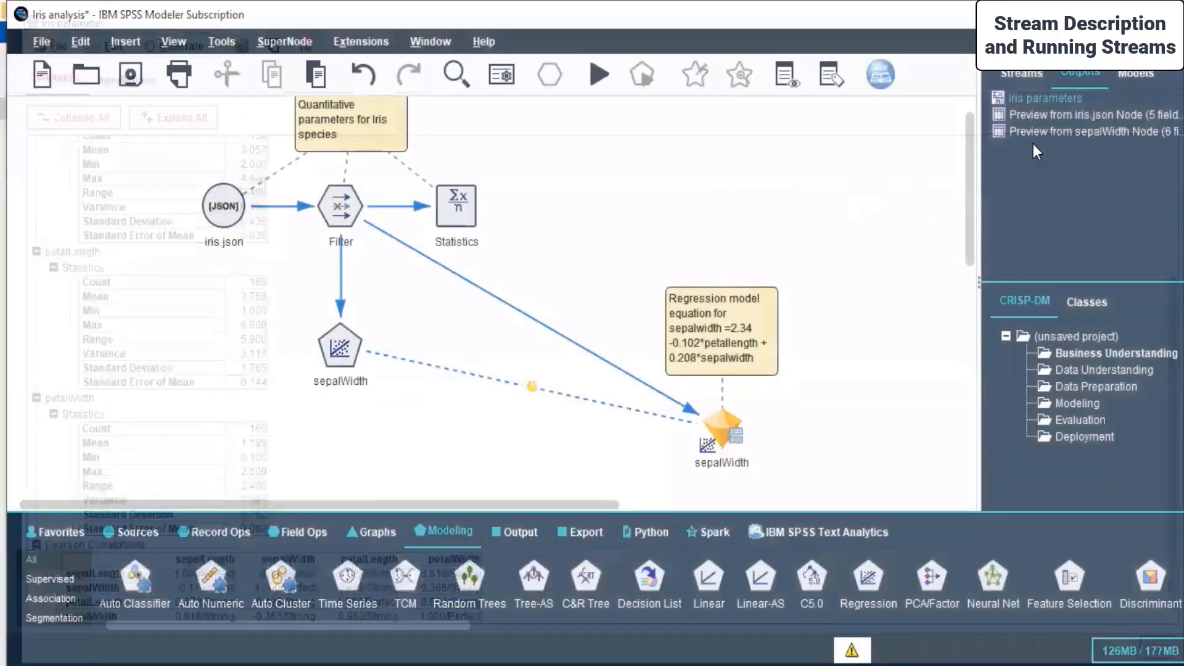
pyautogui.doubleClick(1034, 131)
pyautogui.click(579, 43)
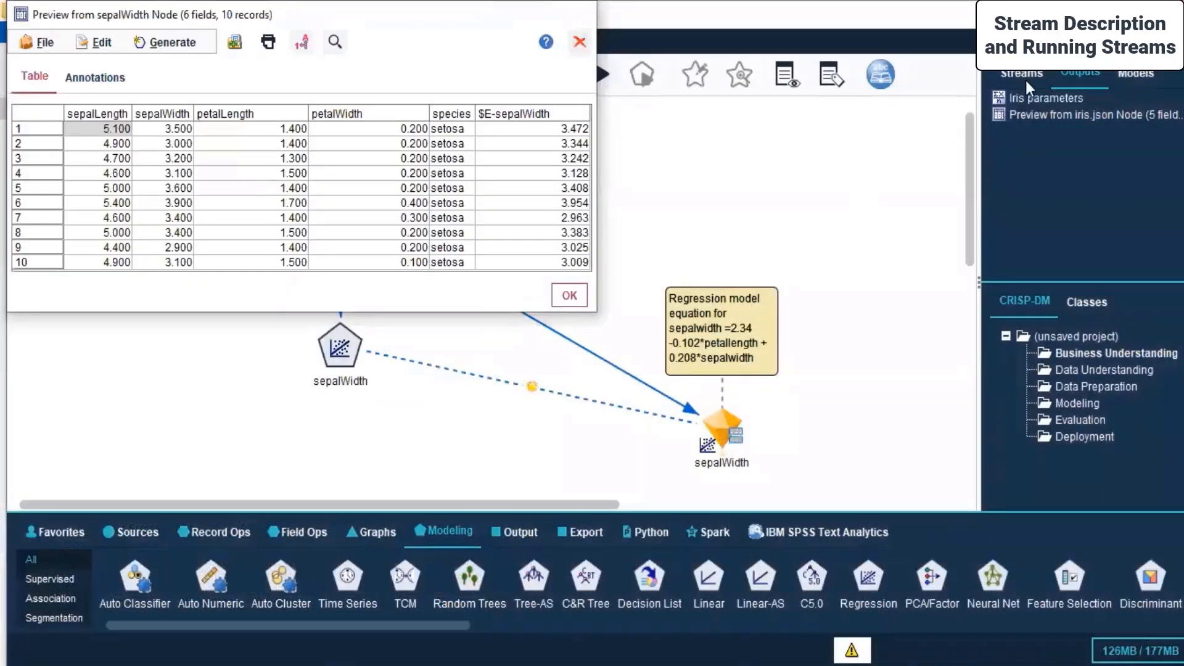
pyautogui.doubleClick(1033, 113)
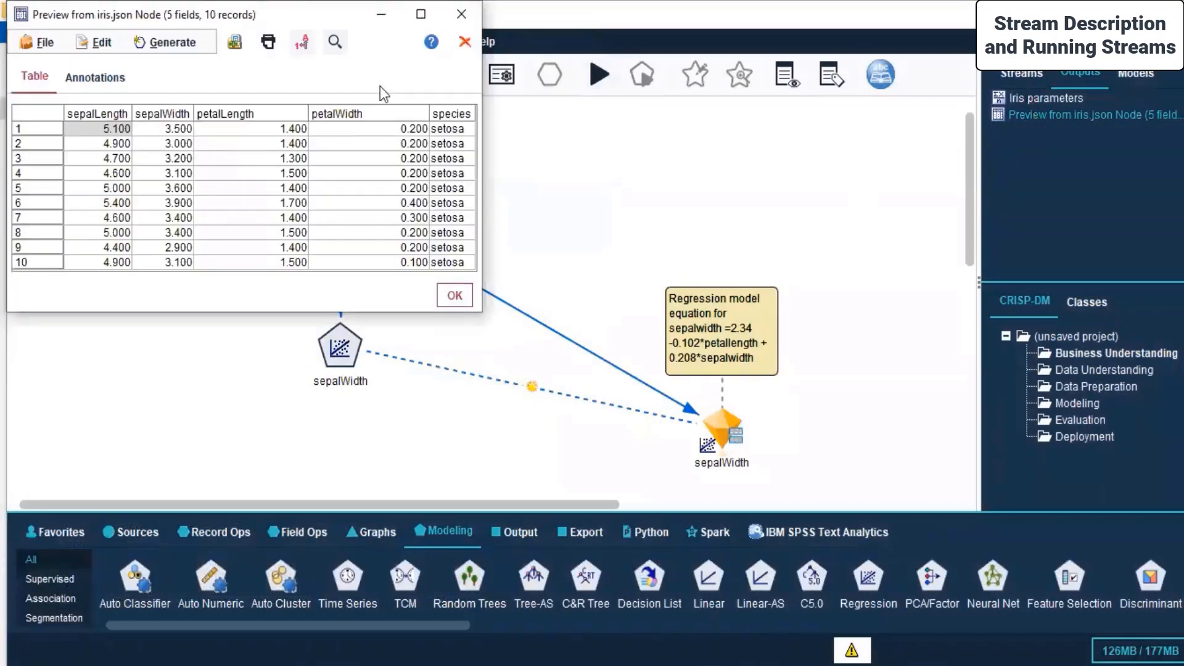
pyautogui.click(461, 13)
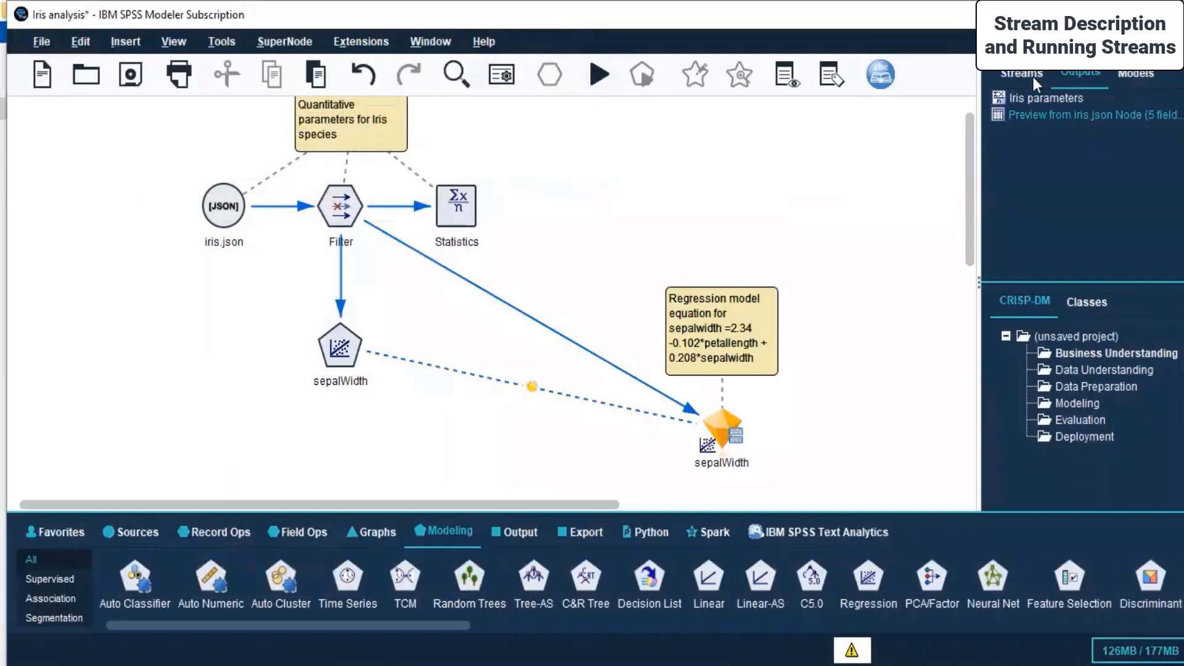
# Return from the stored outputs to the list of generated models and save the Iris analysis stream.
pyautogui.click(1002, 77)
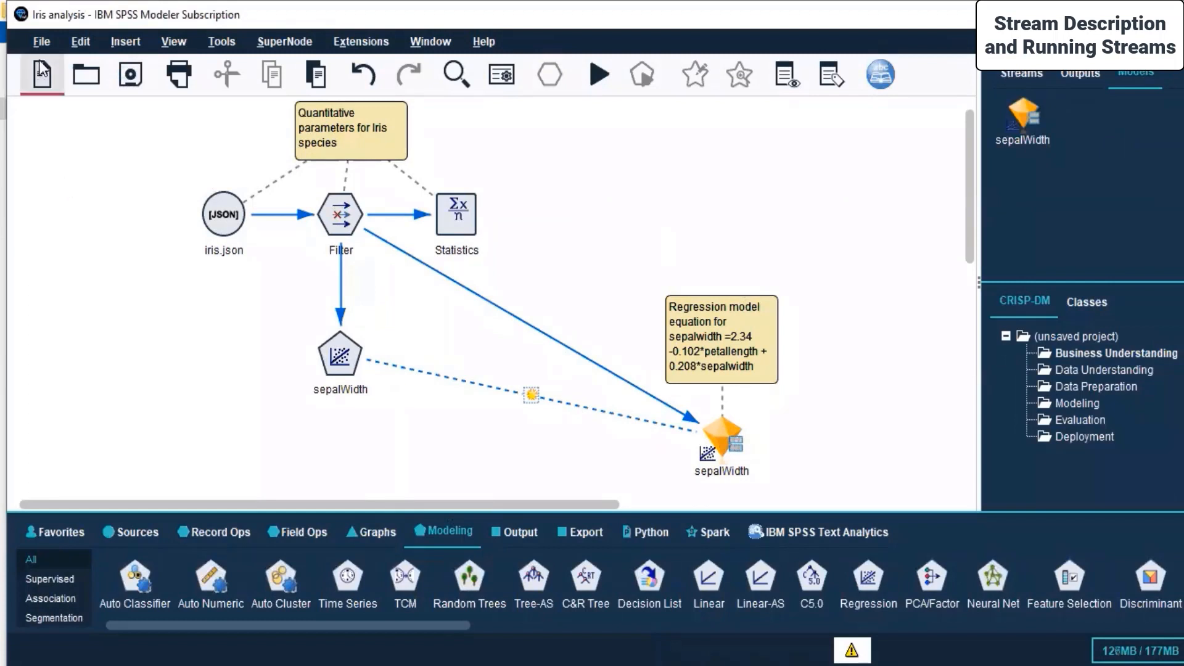
pyautogui.click(128, 71)
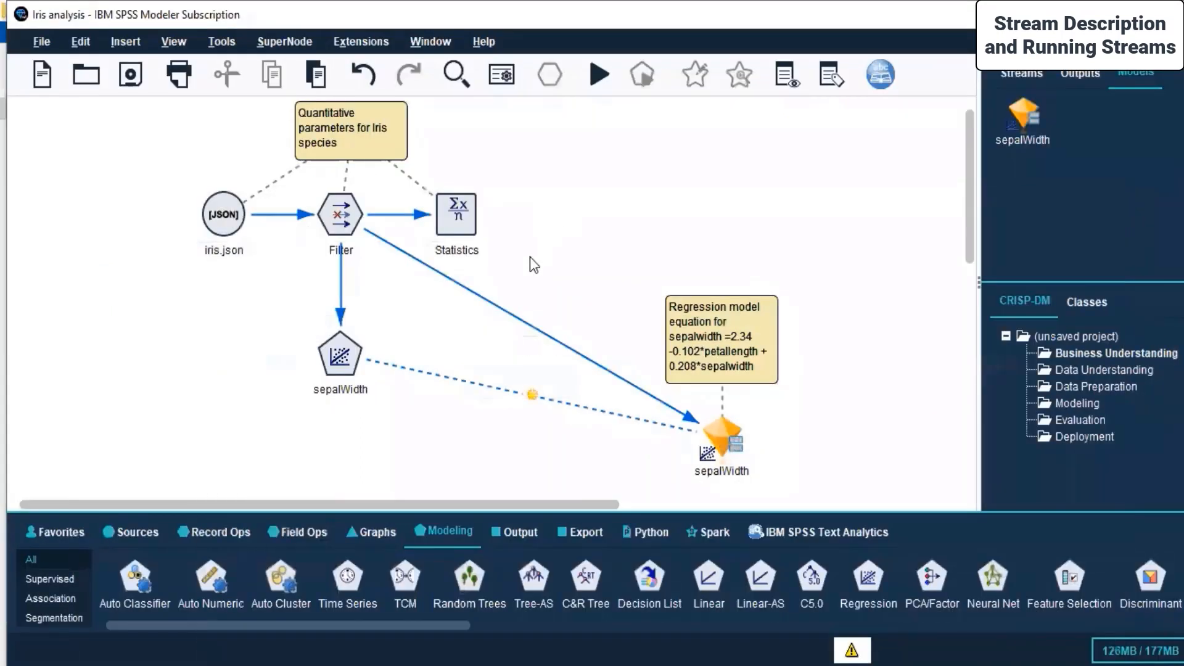
# Give the generated sepalWidth model in the stream the custom name "sepalWidth - model nugget" in its annotations, and save the stream.
pyautogui.rightClick(719, 448)
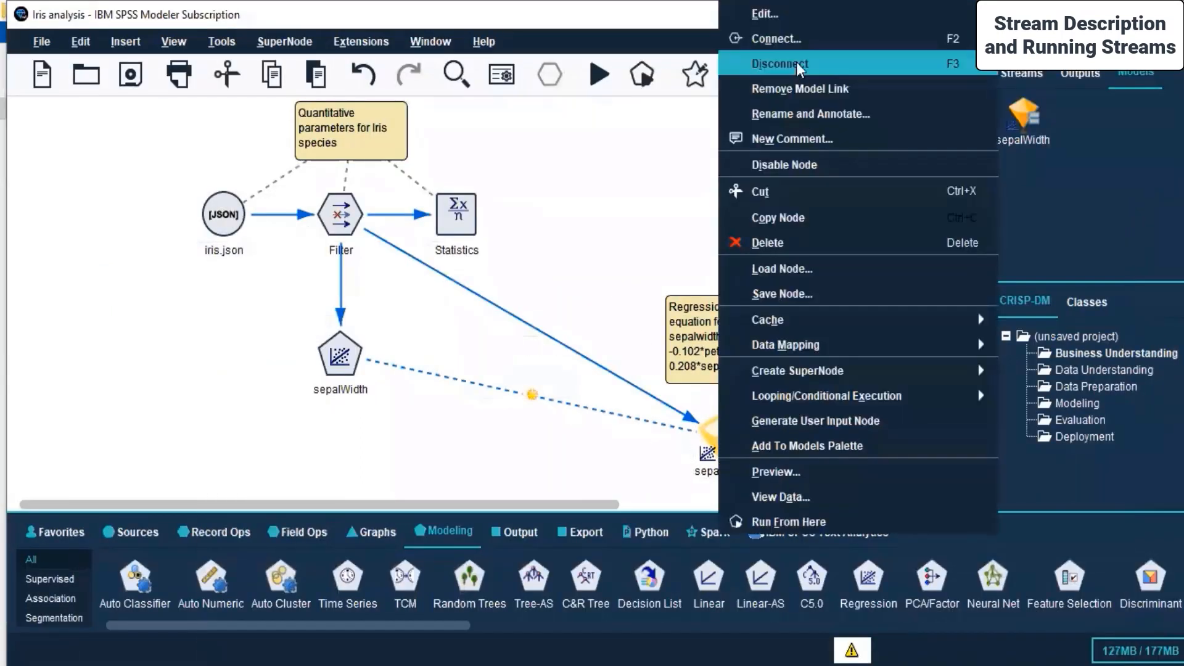
pyautogui.click(789, 21)
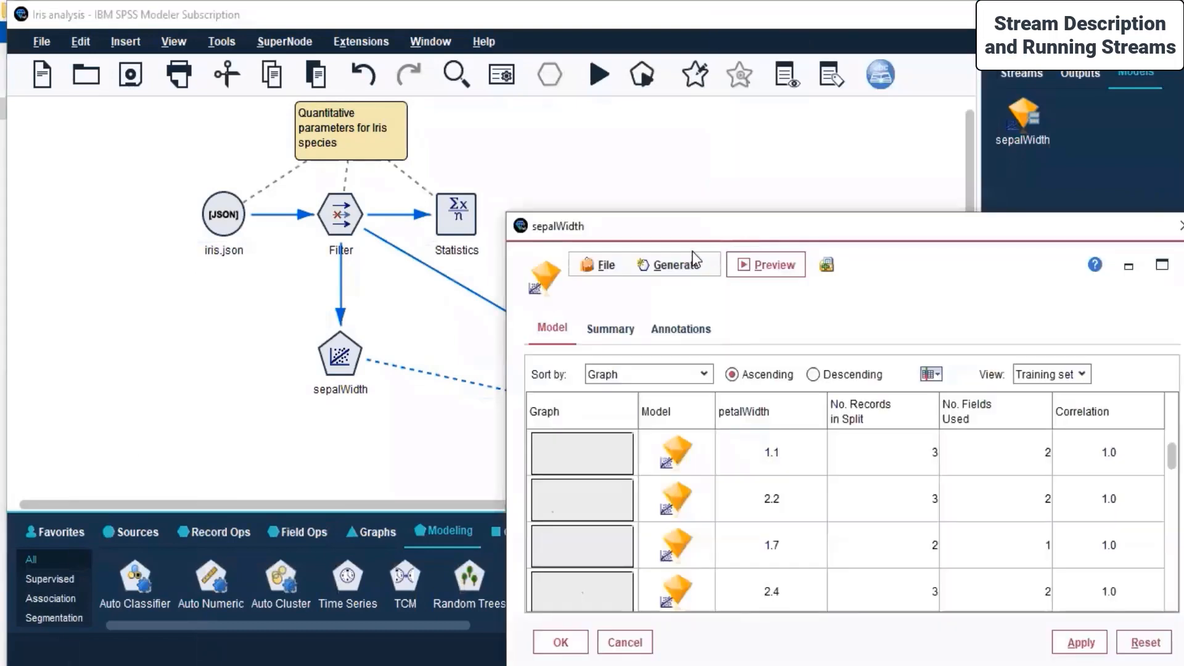
pyautogui.click(672, 329)
pyautogui.moveTo(648, 222); pyautogui.dragTo(403, 104)
pyautogui.click(371, 250)
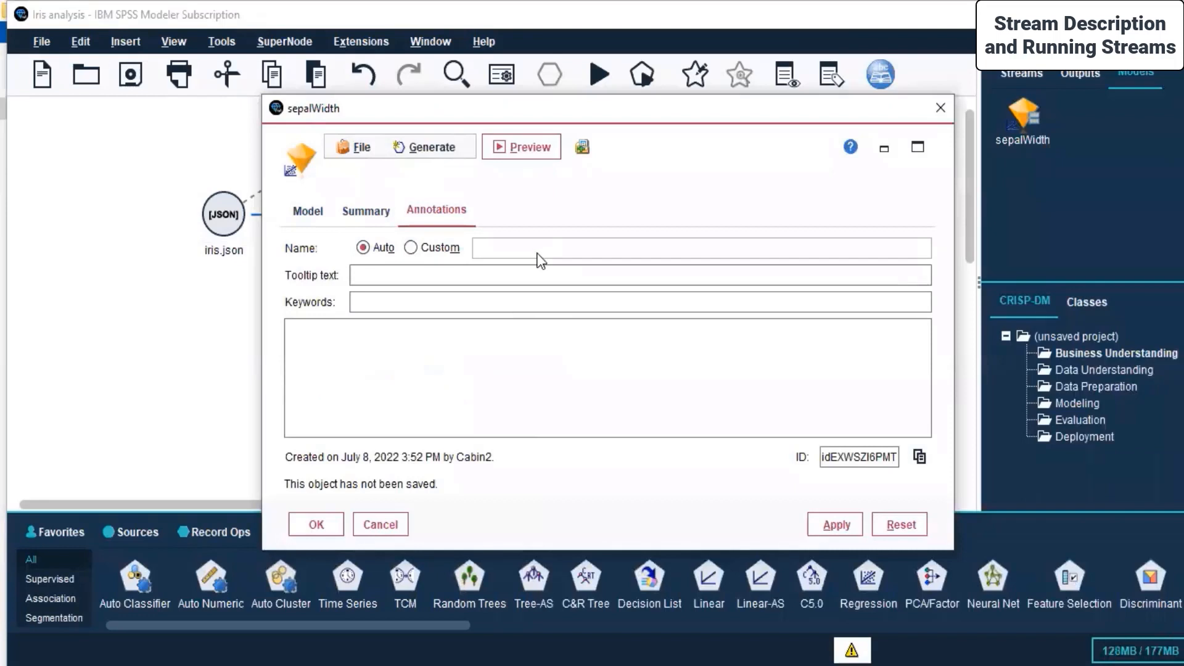
pyautogui.click(436, 249)
pyautogui.doubleClick(584, 250)
pyautogui.click(577, 250)
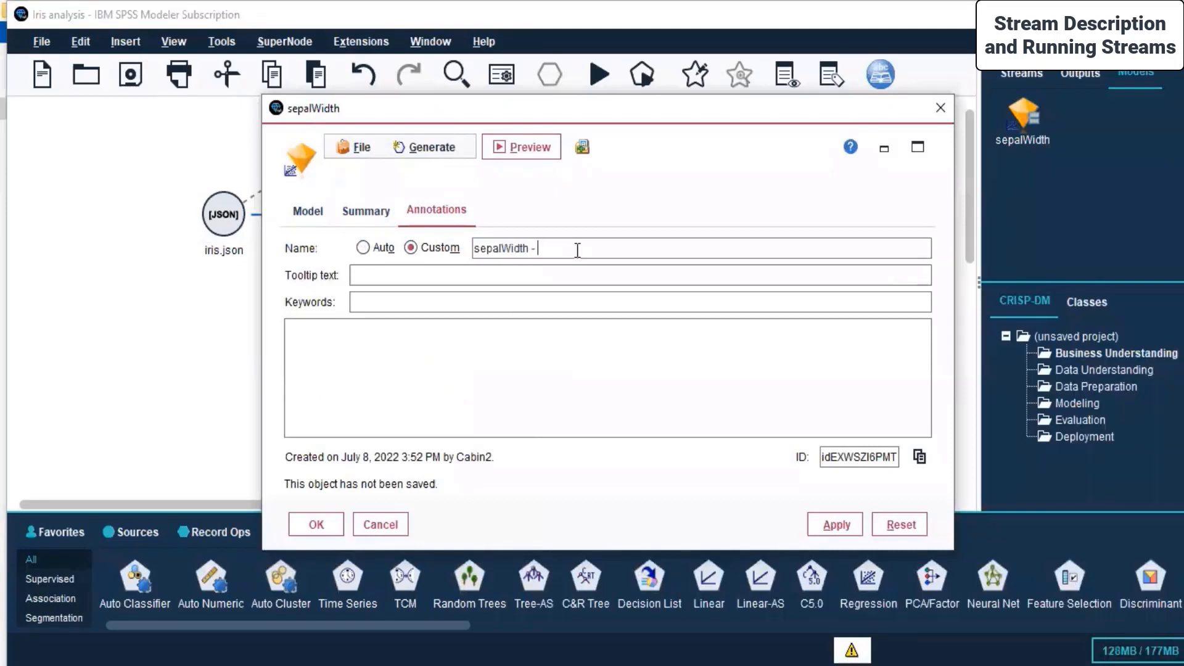
pyautogui.write('- model nugget')
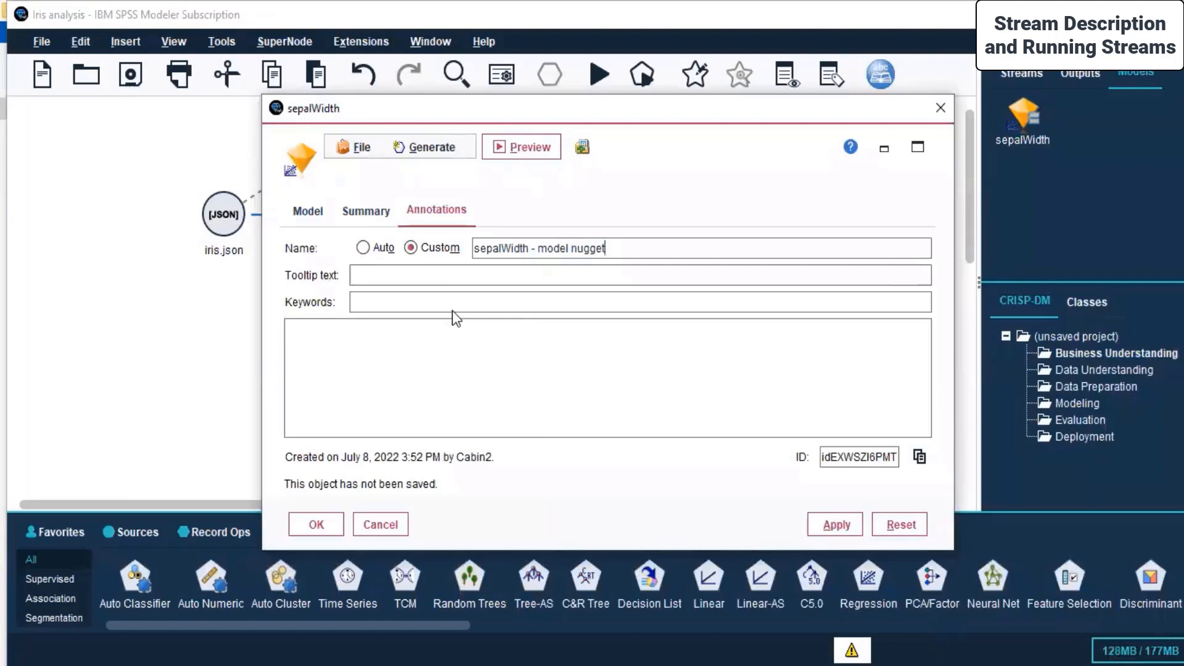
pyautogui.click(836, 525)
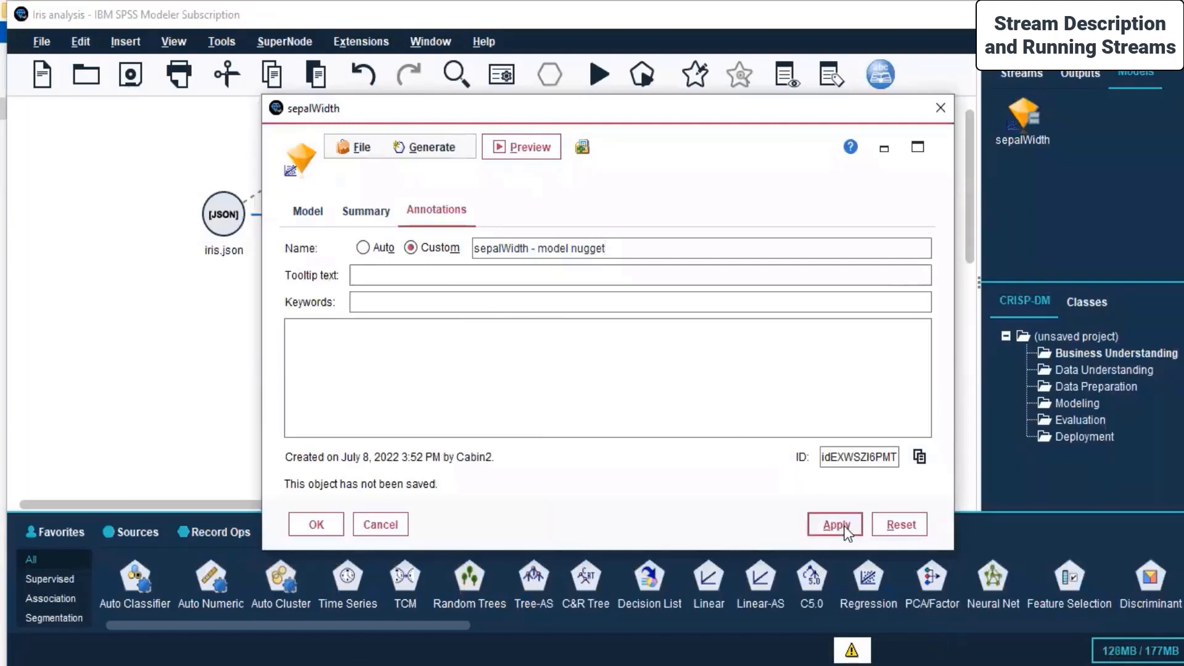
pyautogui.click(316, 524)
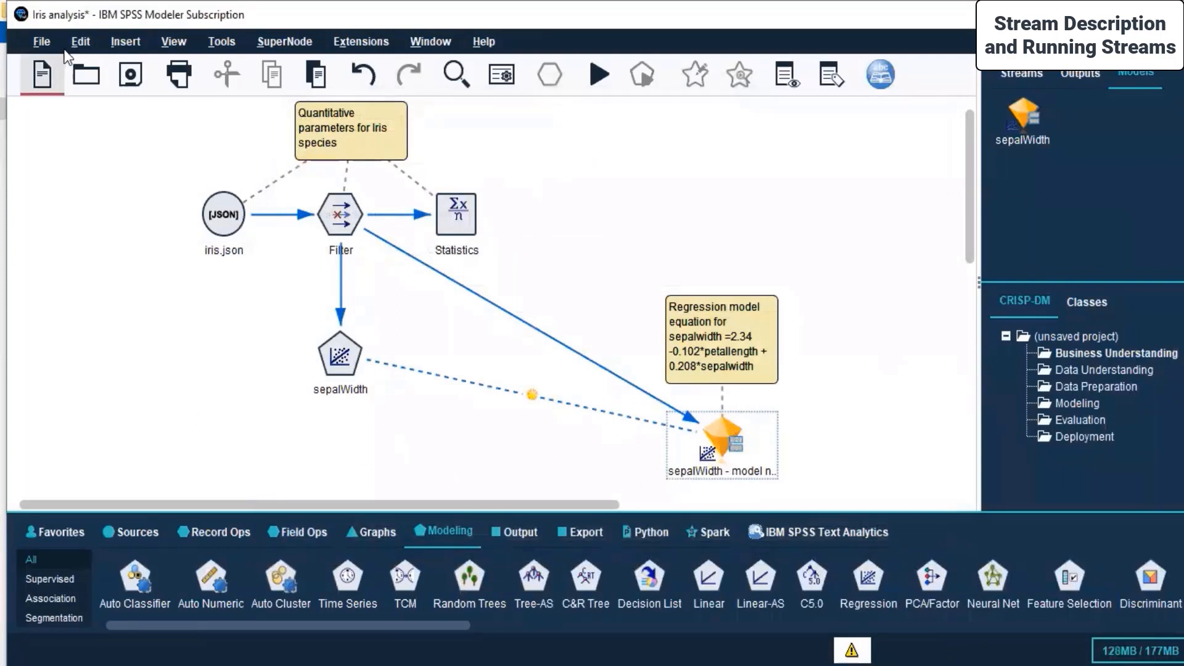
pyautogui.click(129, 75)
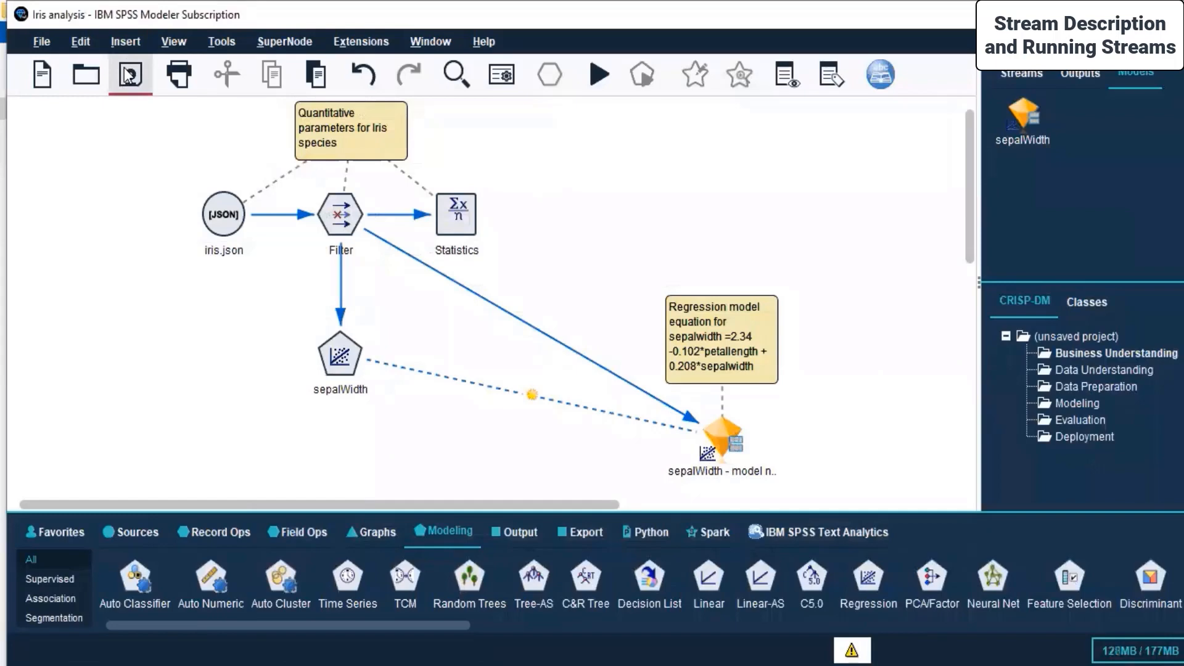